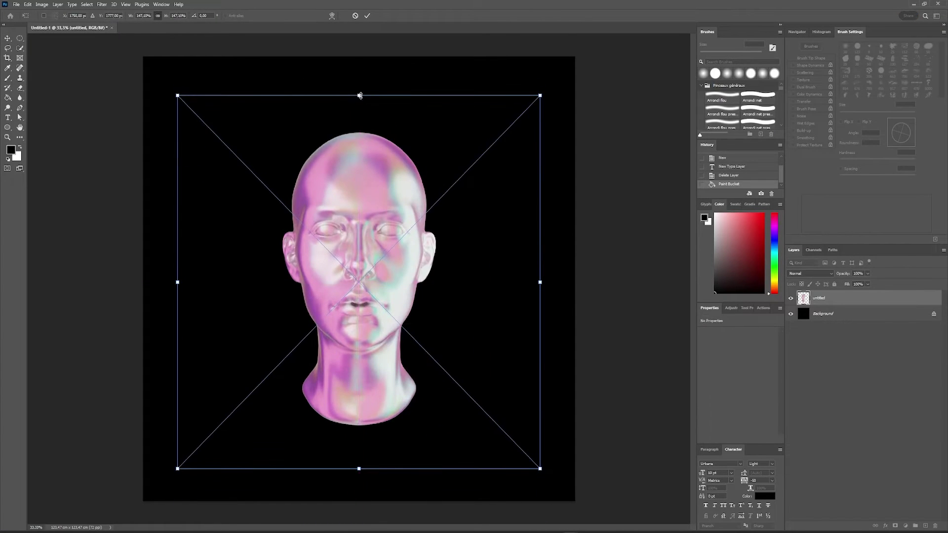
Scale the placed head down, add a Threshold with a raised level, then add a Gradient Map.
{"action": "left_click_drag", "start_coordinate": [360, 96], "coordinate": [359, 106]}
{"action": "key", "text": "Return"}
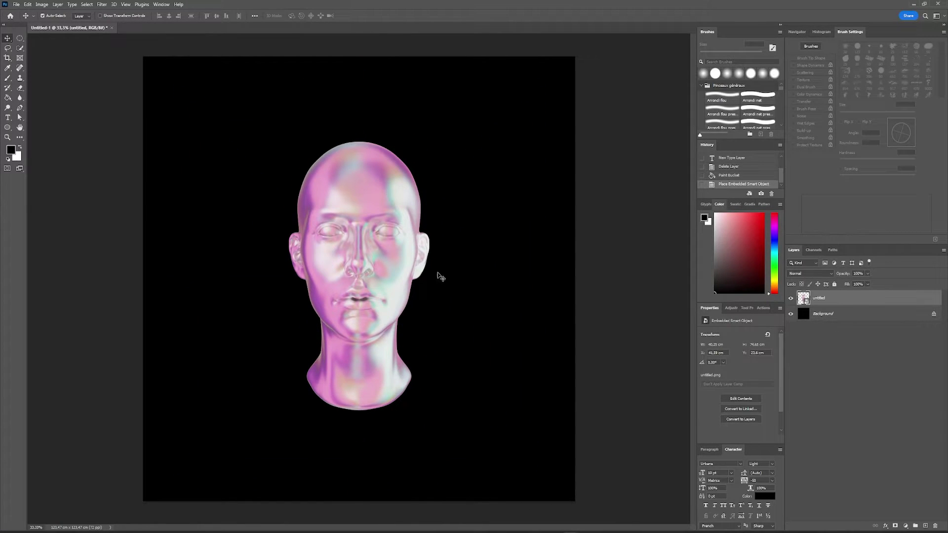
{"action": "left_click", "coordinate": [736, 306]}
{"action": "left_click", "coordinate": [737, 343]}
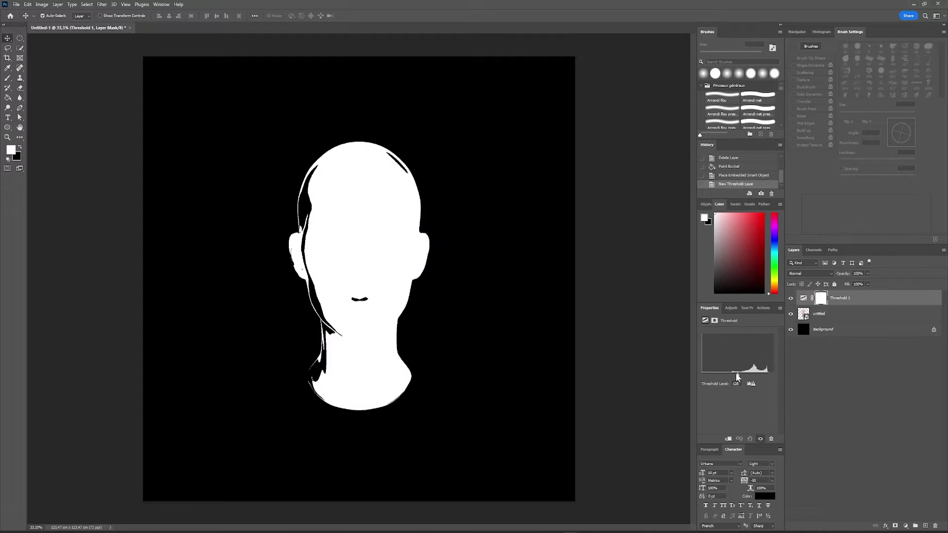
{"action": "left_click_drag", "start_coordinate": [739, 379], "coordinate": [757, 378]}
{"action": "left_click", "coordinate": [732, 310]}
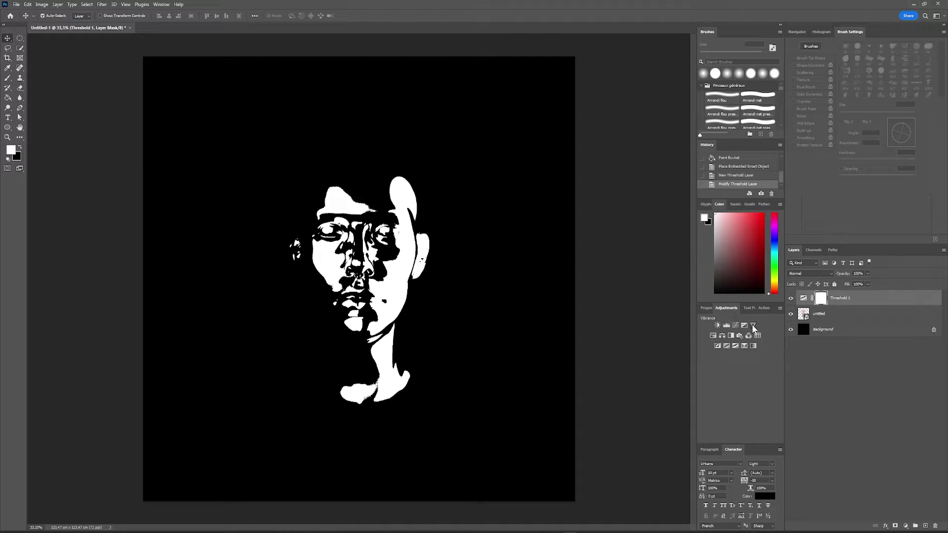
{"action": "left_click", "coordinate": [752, 347]}
Set the Gradient Map to run from light grey to pink-red.
{"action": "left_click", "coordinate": [703, 339]}
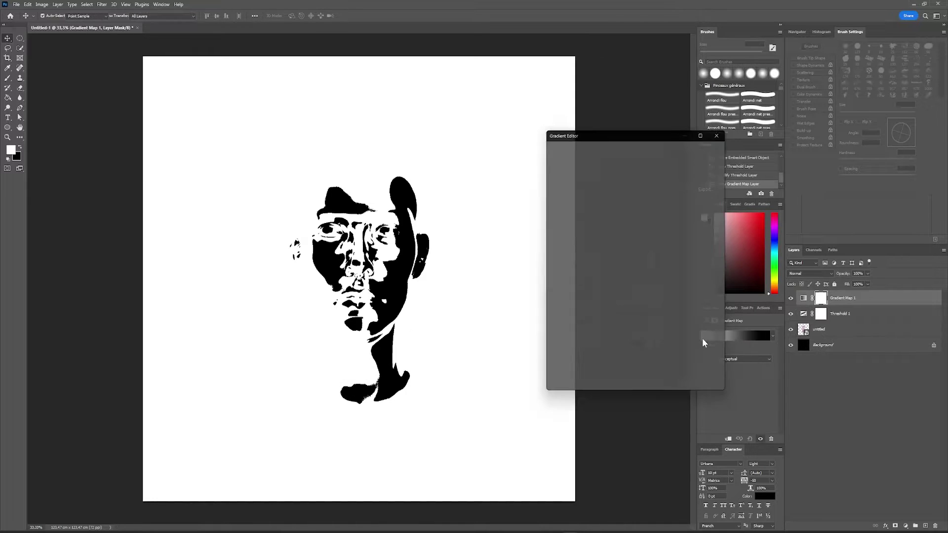
{"action": "double_click", "coordinate": [555, 349]}
{"action": "left_click_drag", "start_coordinate": [627, 355], "coordinate": [625, 432]}
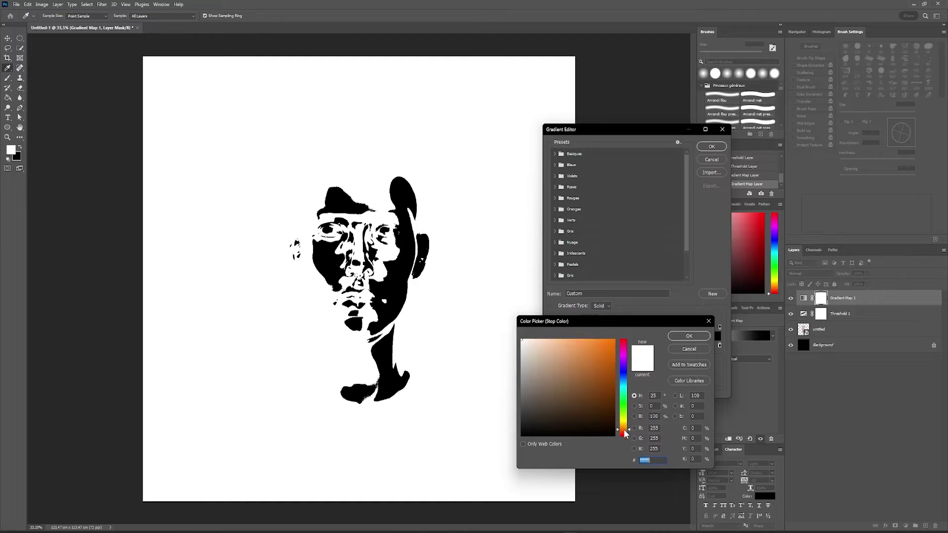
{"action": "left_click", "coordinate": [592, 337]}
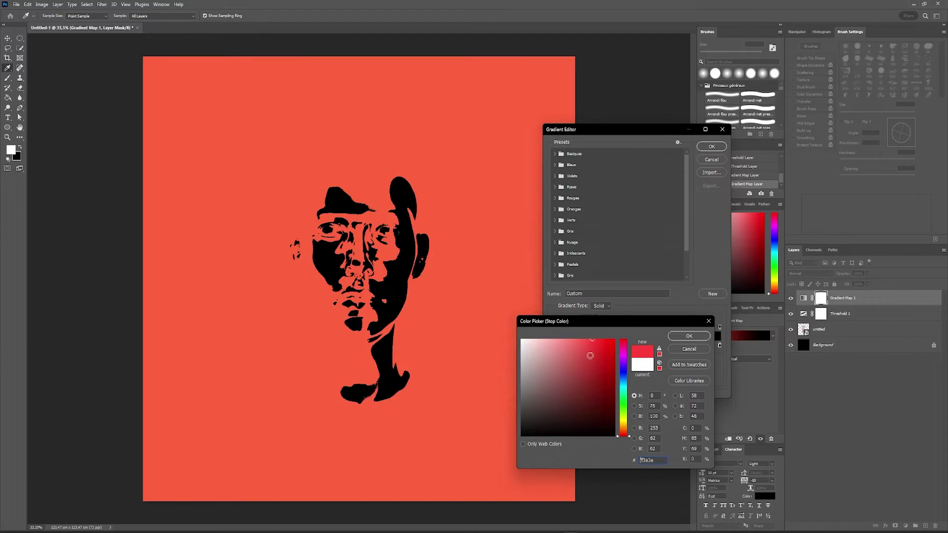
{"action": "left_click", "coordinate": [584, 340]}
{"action": "left_click", "coordinate": [708, 338]}
{"action": "double_click", "coordinate": [719, 346]}
{"action": "left_click", "coordinate": [537, 349]}
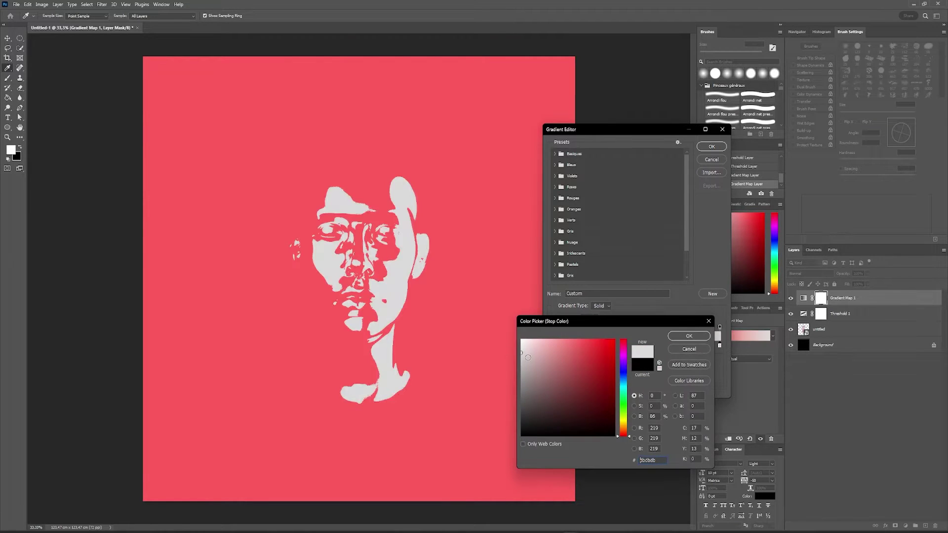
{"action": "left_click", "coordinate": [688, 337]}
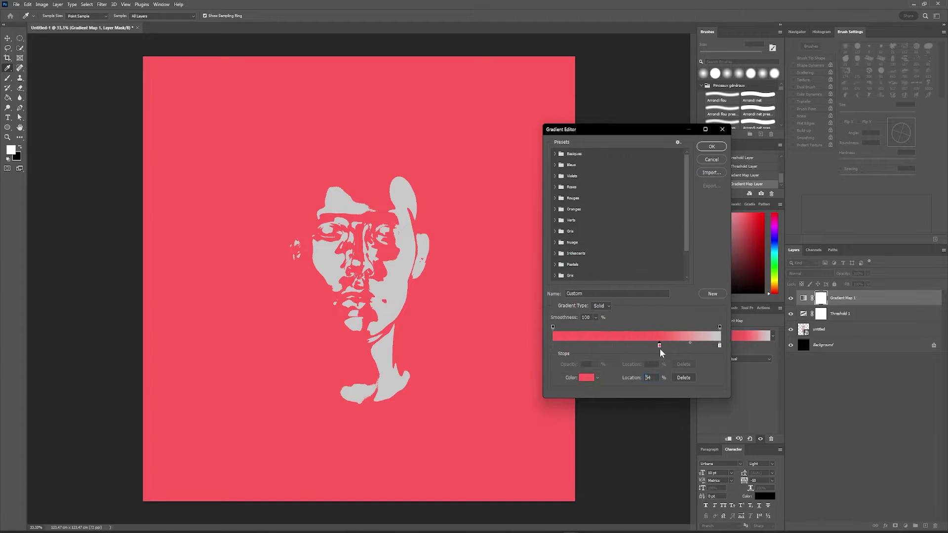
{"action": "left_click_drag", "start_coordinate": [719, 345], "coordinate": [553, 345]}
{"action": "left_click_drag", "start_coordinate": [659, 346], "coordinate": [719, 345]}
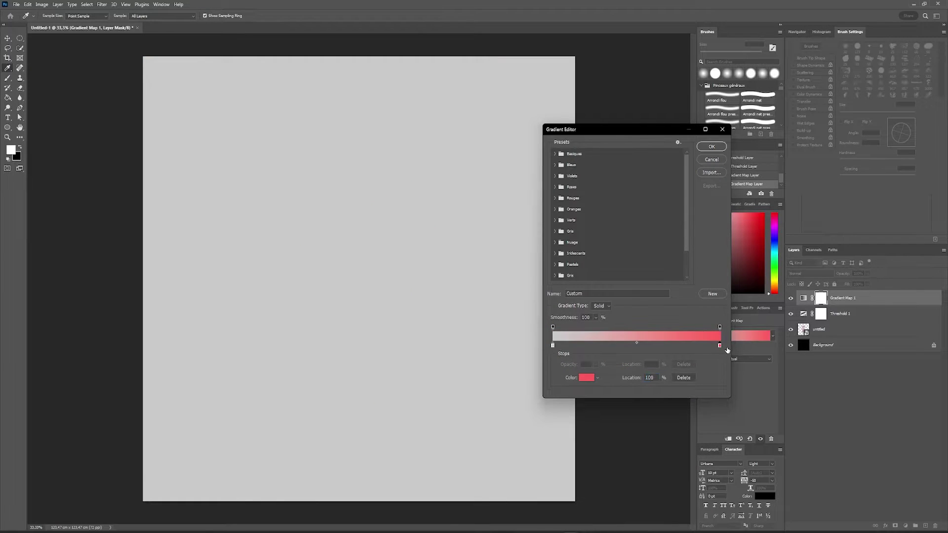
{"action": "key", "text": "Return"}
Fine-tune the Threshold level, then hide the Threshold layer.
{"action": "left_click", "coordinate": [804, 313]}
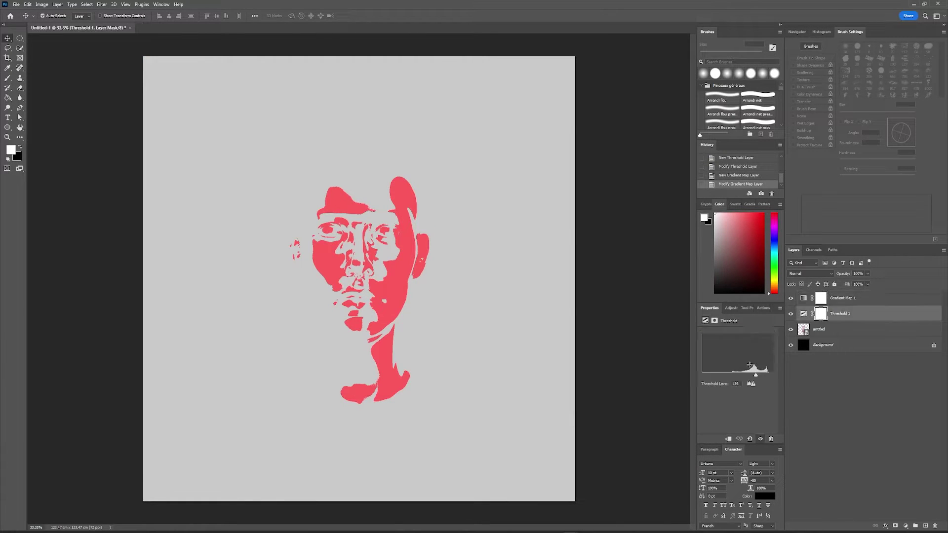
{"action": "left_click_drag", "start_coordinate": [757, 374], "coordinate": [731, 376]}
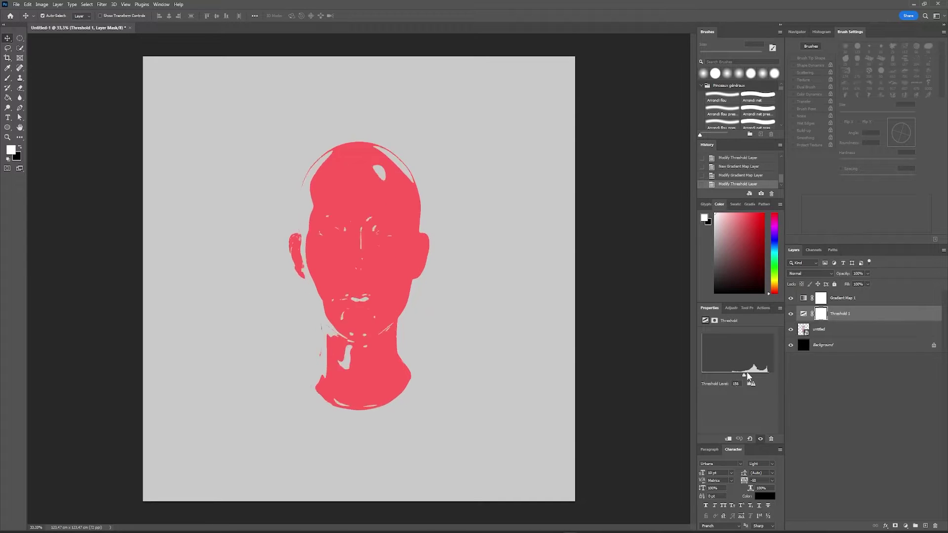
{"action": "left_click_drag", "start_coordinate": [732, 373], "coordinate": [752, 375]}
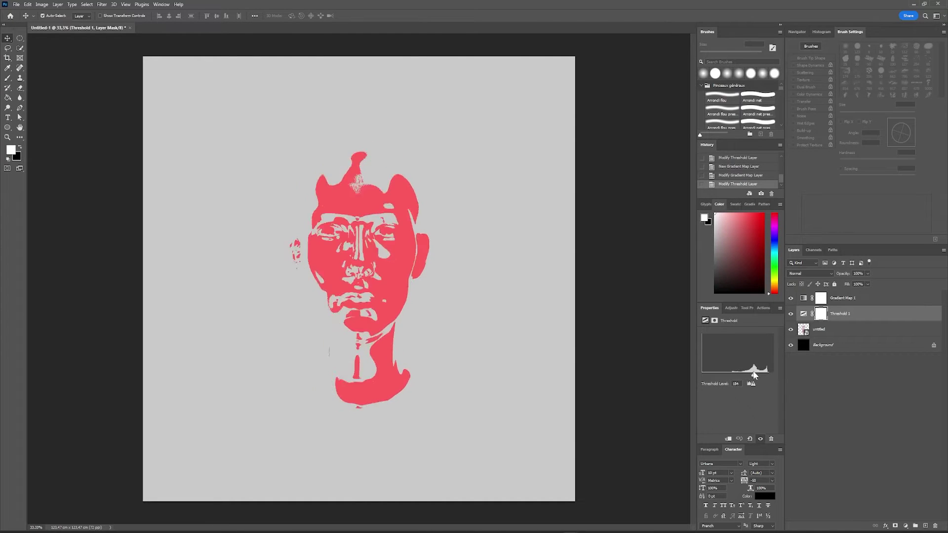
{"action": "left_click", "coordinate": [790, 314]}
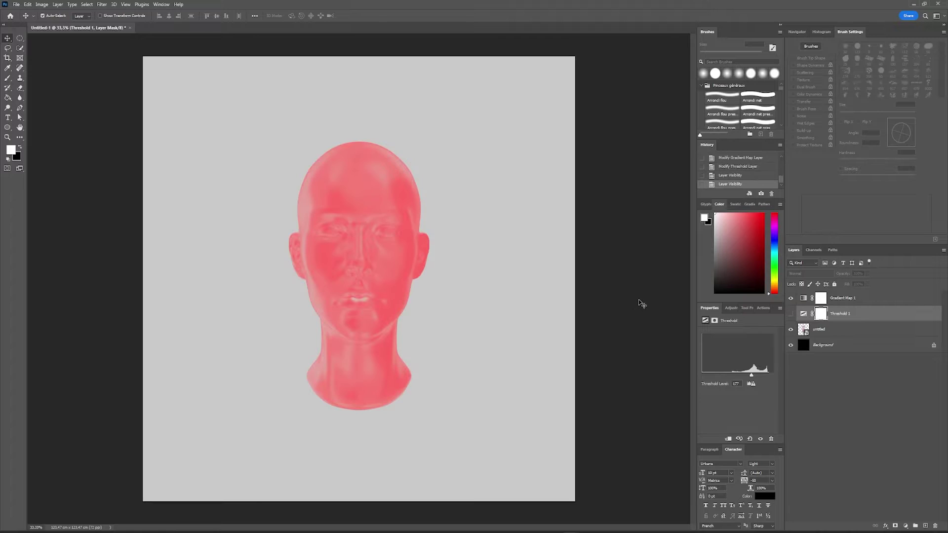
{"action": "left_click", "coordinate": [869, 336]}
Draw a black-filled oval over the top of the head and resize it to fit.
{"action": "left_click", "coordinate": [868, 334]}
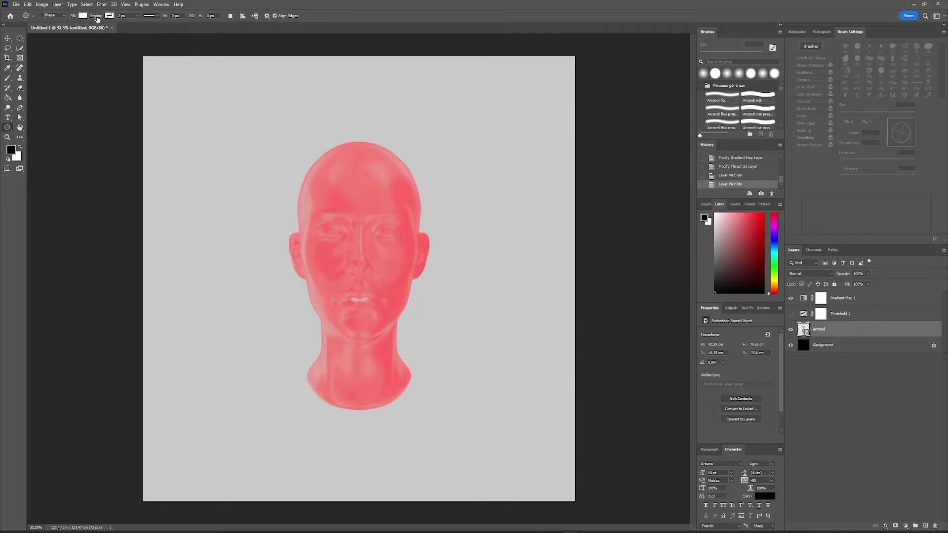
{"action": "left_click", "coordinate": [82, 15]}
{"action": "left_click_drag", "start_coordinate": [429, 267], "coordinate": [432, 276]}
{"action": "key", "text": "ctrl+t"}
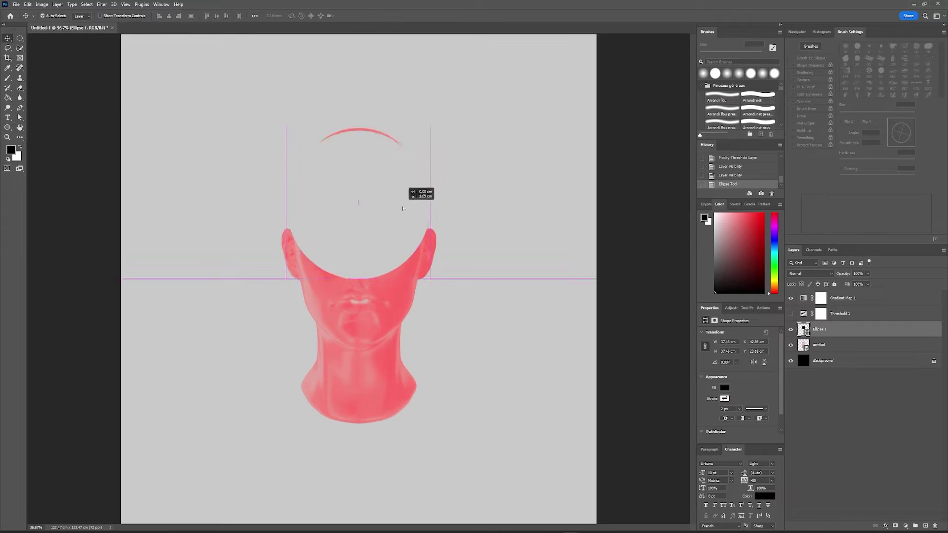
{"action": "left_click_drag", "start_coordinate": [427, 205], "coordinate": [440, 197]}
{"action": "left_click_drag", "start_coordinate": [293, 205], "coordinate": [295, 206]}
{"action": "left_click_drag", "start_coordinate": [426, 205], "coordinate": [422, 205]}
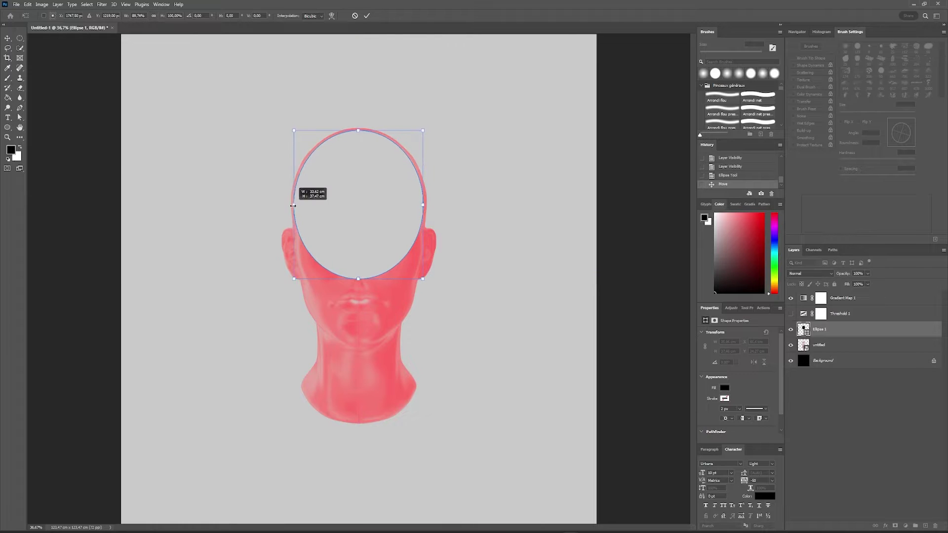
{"action": "key", "text": "Return"}
Pull the oval's bottom anchor upward, commit the path, and show Threshold again.
{"action": "key", "text": "a"}
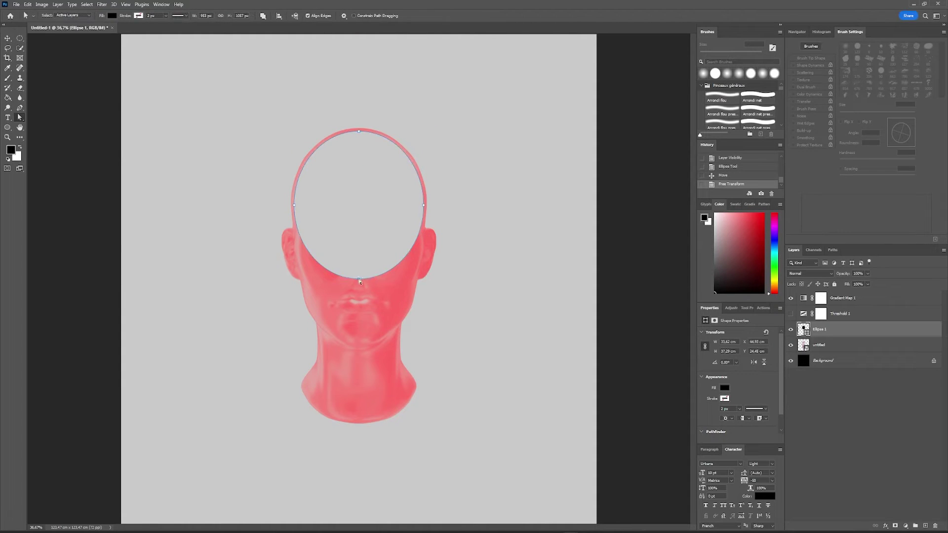
{"action": "left_click_drag", "start_coordinate": [359, 279], "coordinate": [359, 232]}
{"action": "left_click", "coordinate": [449, 195]}
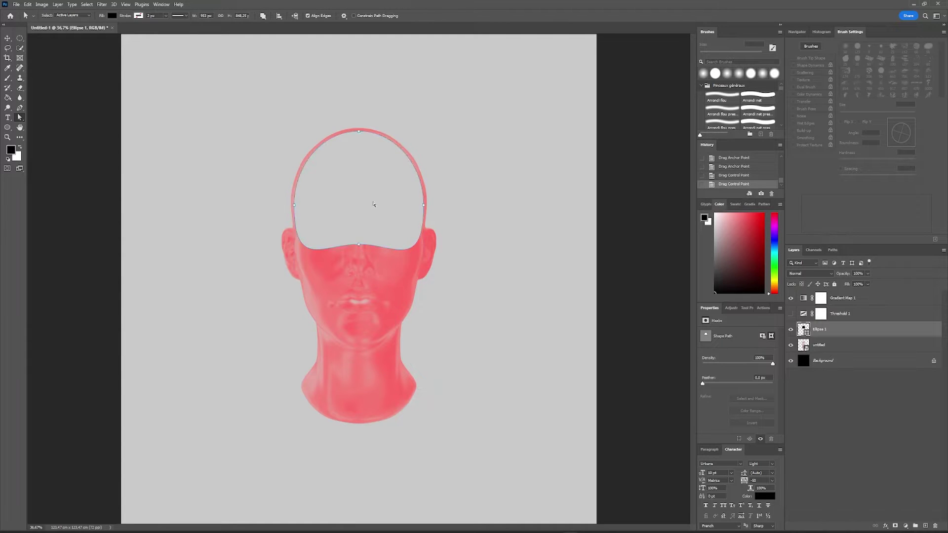
{"action": "key", "text": "ctrl+t"}
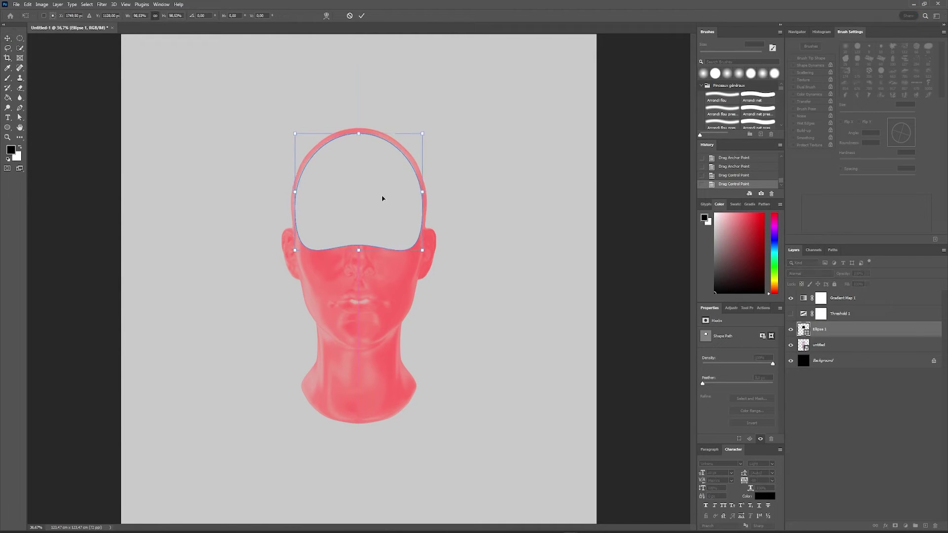
{"action": "key", "text": "Return"}
{"action": "key", "text": "v"}
{"action": "left_click", "coordinate": [373, 208]}
{"action": "left_click", "coordinate": [790, 313]}
Add a Brightness/Contrast adjustment with brightness tweaked and contrast at minimum.
{"action": "left_click", "coordinate": [819, 329]}
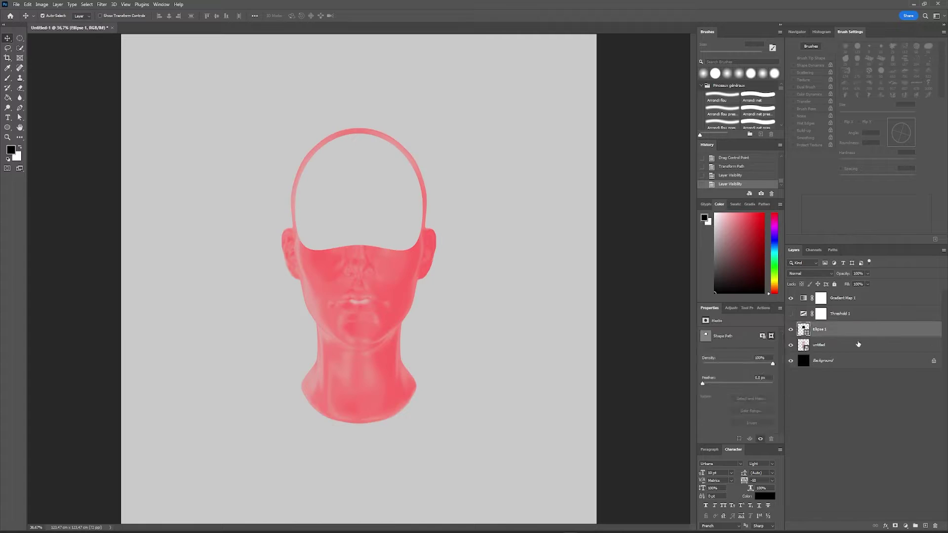
{"action": "left_click", "coordinate": [727, 307]}
{"action": "left_click", "coordinate": [717, 326]}
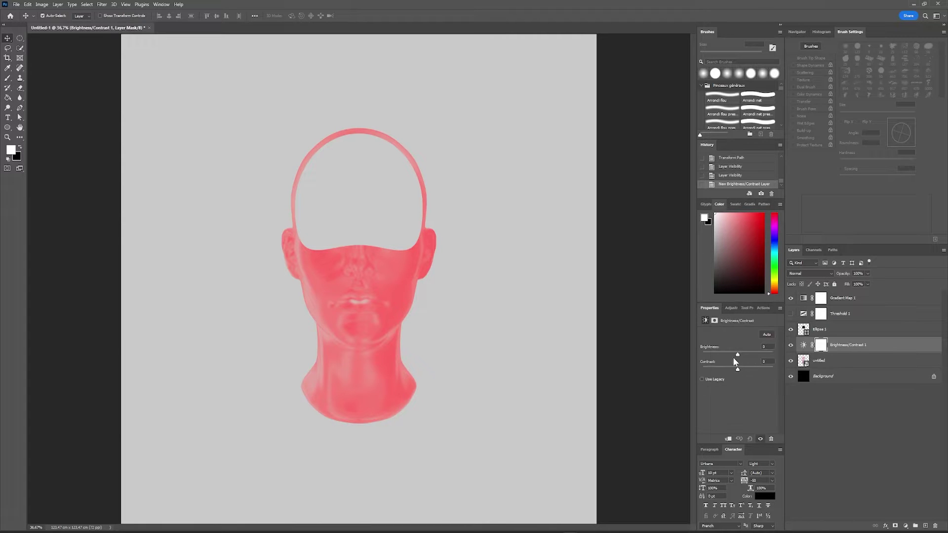
{"action": "mouse_move", "coordinate": [737, 354]}
{"action": "left_mouse_down"}
{"action": "mouse_move", "coordinate": [766, 357]}
{"action": "mouse_move", "coordinate": [752, 356]}
{"action": "left_mouse_up"}
{"action": "left_click", "coordinate": [791, 314]}
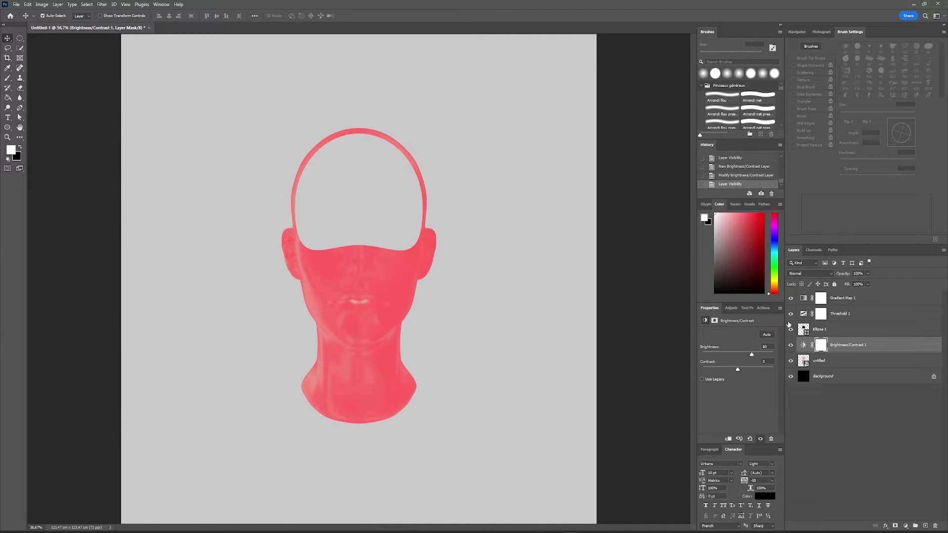
{"action": "left_click_drag", "start_coordinate": [741, 370], "coordinate": [661, 367]}
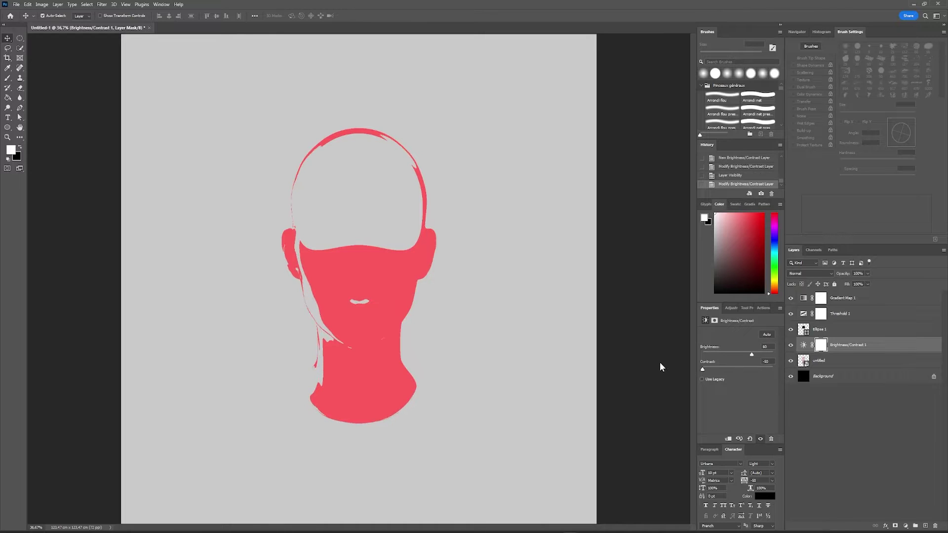
{"action": "mouse_move", "coordinate": [744, 358]}
{"action": "left_mouse_down"}
{"action": "mouse_move", "coordinate": [687, 351]}
{"action": "mouse_move", "coordinate": [738, 356]}
{"action": "left_mouse_up"}
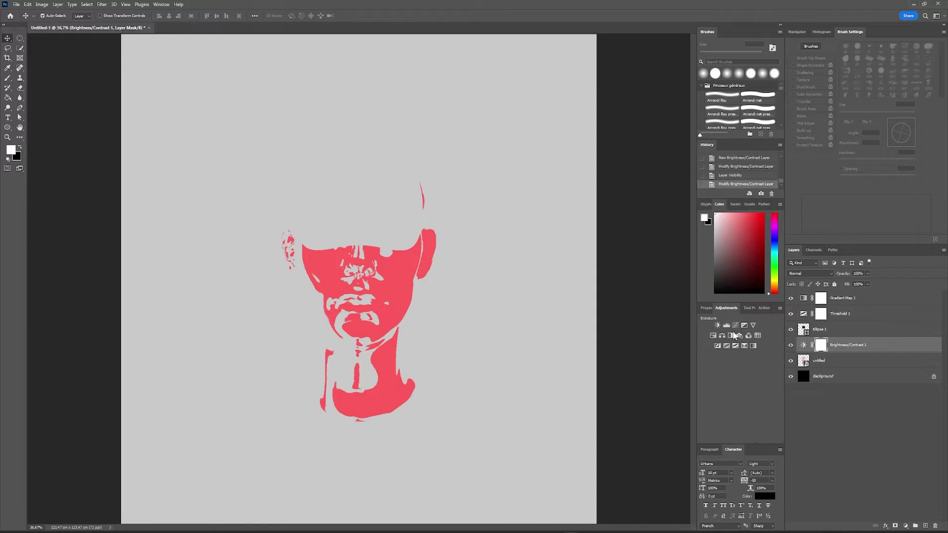
Add an Invert clipped below Brightness/Contrast and lower Threshold for a red outline.
{"action": "key", "text": "ctrl+i"}
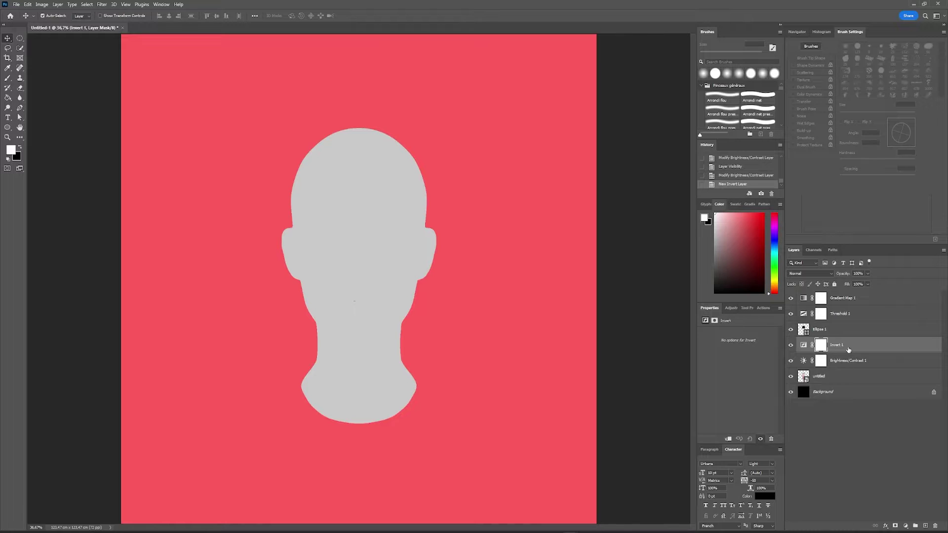
{"action": "left_click_drag", "start_coordinate": [848, 348], "coordinate": [848, 363]}
{"action": "right_click", "coordinate": [848, 362]}
{"action": "left_click", "coordinate": [874, 192]}
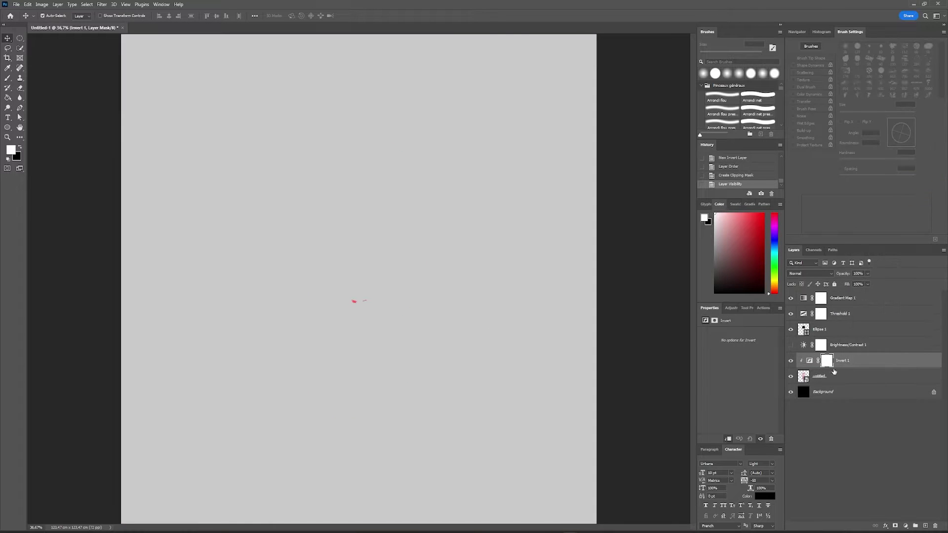
{"action": "left_click", "coordinate": [837, 314]}
{"action": "left_click_drag", "start_coordinate": [740, 378], "coordinate": [724, 375]}
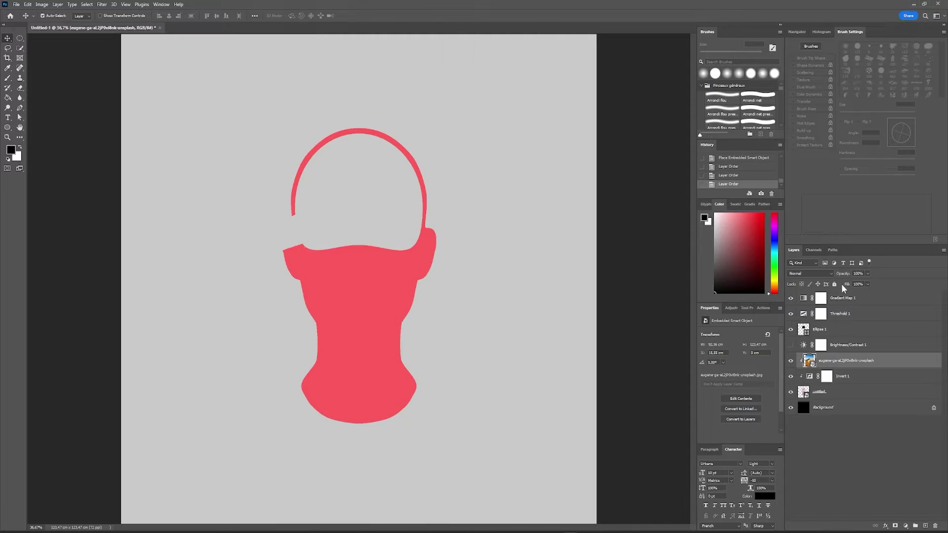
{"action": "left_click", "coordinate": [811, 273]}
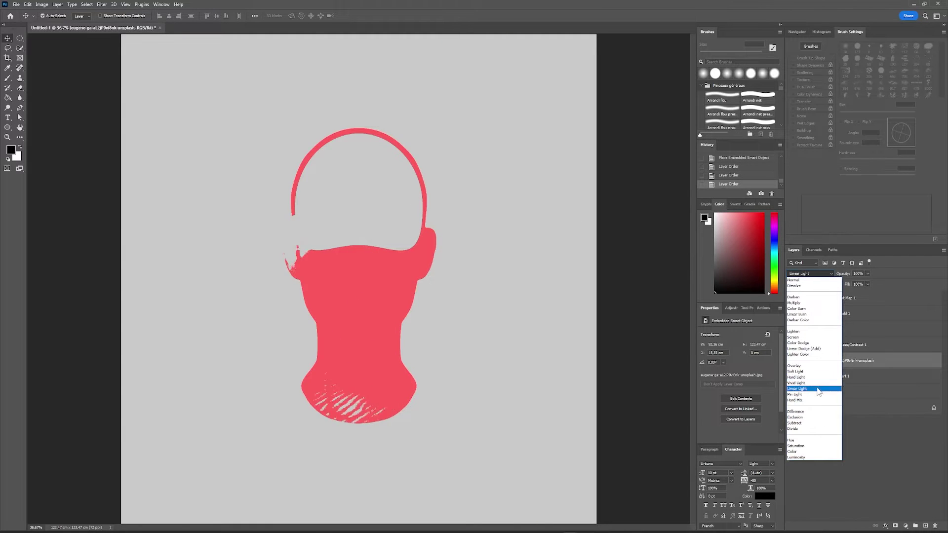
Blend the first texture in Vivid Light, enlarge and rotate it, and set 50% opacity.
{"action": "left_click", "coordinate": [808, 389]}
{"action": "key", "text": "ctrl+t"}
{"action": "key", "text": "ctrl+0"}
{"action": "mouse_move", "coordinate": [185, 302]}
{"action": "left_mouse_down"}
{"action": "mouse_move", "coordinate": [178, 504]}
{"action": "mouse_move", "coordinate": [585, 477]}
{"action": "left_mouse_up"}
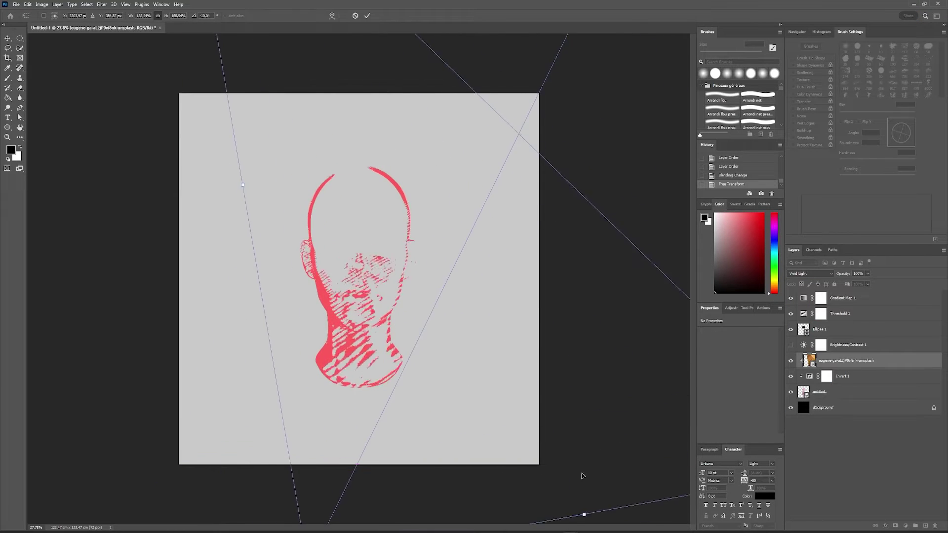
{"action": "key", "text": "Return"}
{"action": "key", "text": "ctrl+0"}
{"action": "key", "text": "5"}
Add a darkening Brightness/Contrast adjustment and delete Brightness/Contrast 1.
{"action": "left_click", "coordinate": [905, 525]}
{"action": "left_click", "coordinate": [926, 389]}
{"action": "left_click_drag", "start_coordinate": [738, 353], "coordinate": [717, 355]}
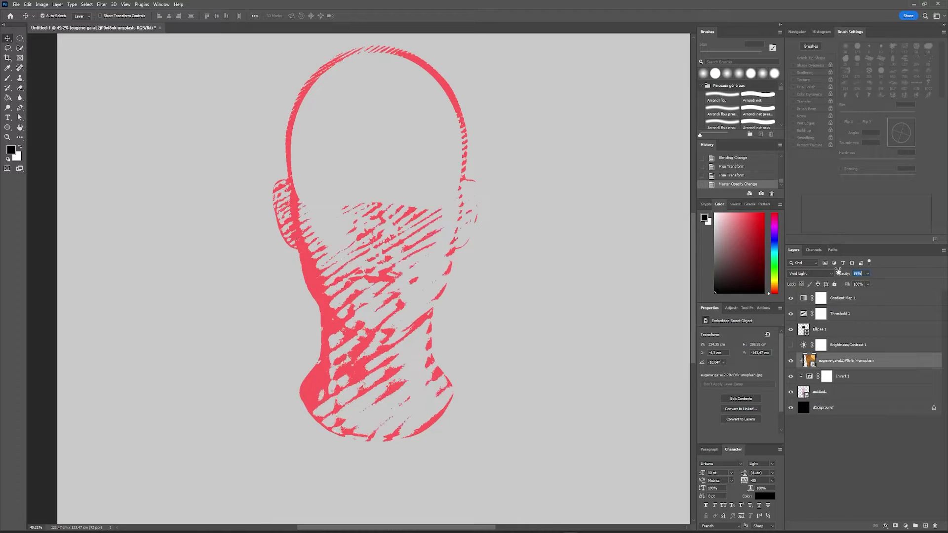
{"action": "key", "text": "Delete"}
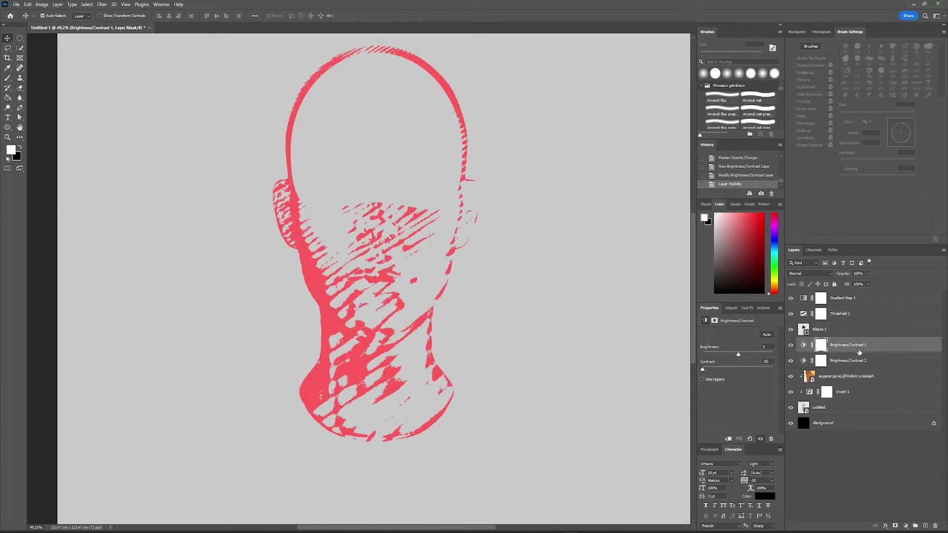
Place the ivan-zhirnov texture above the eugene photo and rotate it across the head.
{"action": "left_click", "coordinate": [848, 367]}
{"action": "left_click_drag", "start_coordinate": [843, 276], "coordinate": [502, 322]}
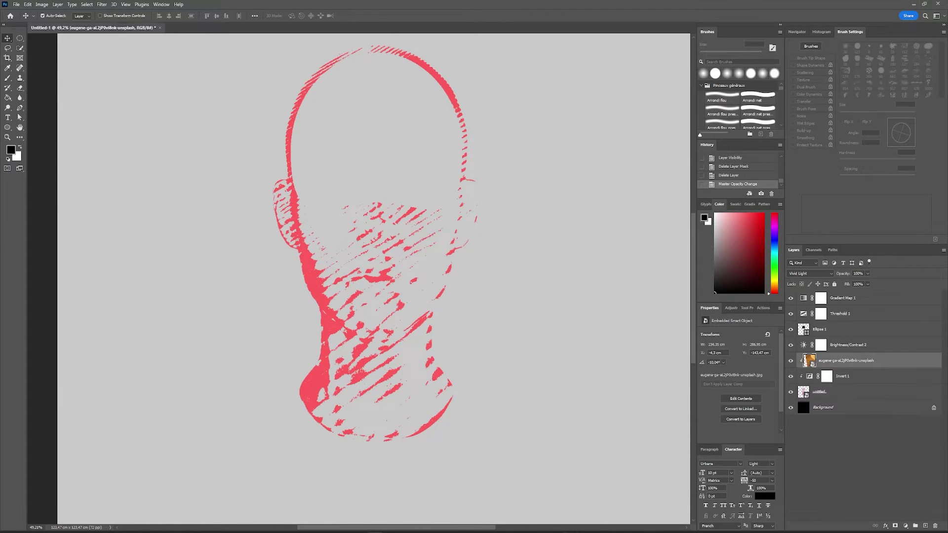
{"action": "key", "text": "Return"}
{"action": "left_click_drag", "start_coordinate": [848, 376], "coordinate": [880, 368]}
{"action": "key", "text": "ctrl+minus"}
{"action": "key", "text": "ctrl+t"}
{"action": "left_click_drag", "start_coordinate": [462, 339], "coordinate": [498, 197]}
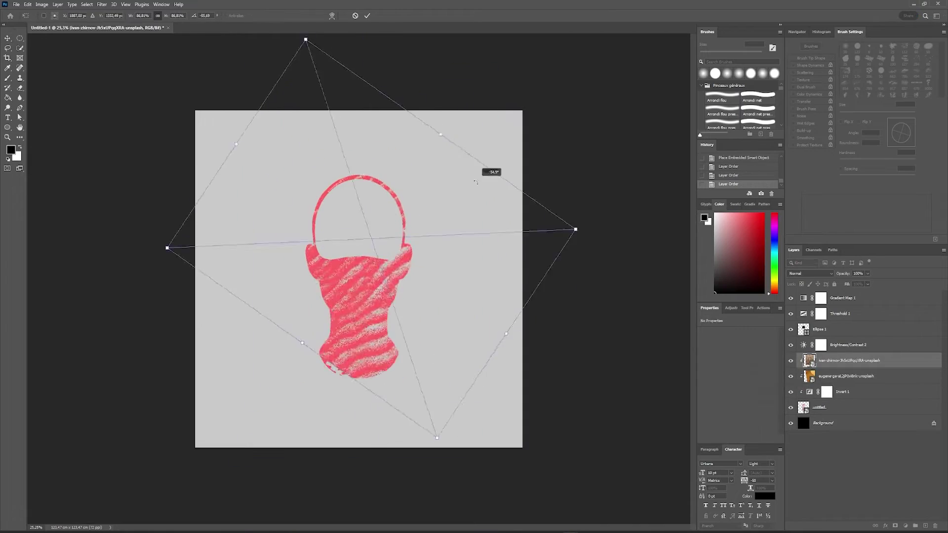
{"action": "key", "text": "Return"}
Set the ivan-zhirnov texture's blend mode to Lighter Color.
{"action": "left_click", "coordinate": [807, 273]}
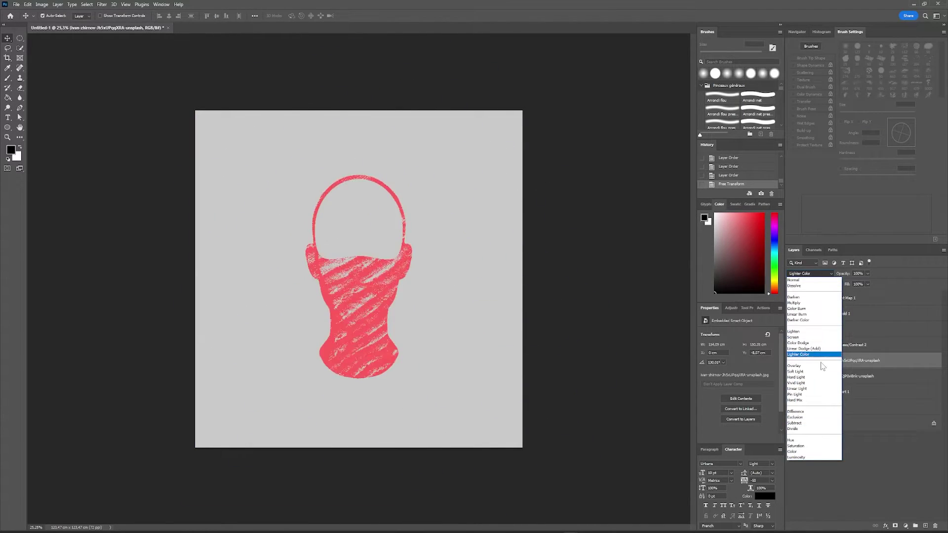
{"action": "left_click", "coordinate": [821, 357]}
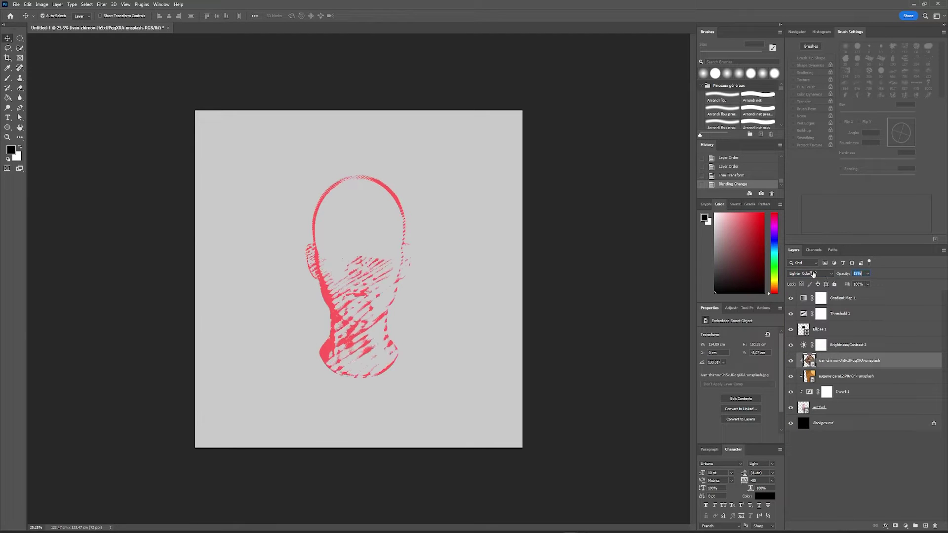
{"action": "key", "text": "ctrl+alt+a"}
{"action": "scroll", "coordinate": [327, 296], "scroll_direction": "up", "scroll_amount": 3}
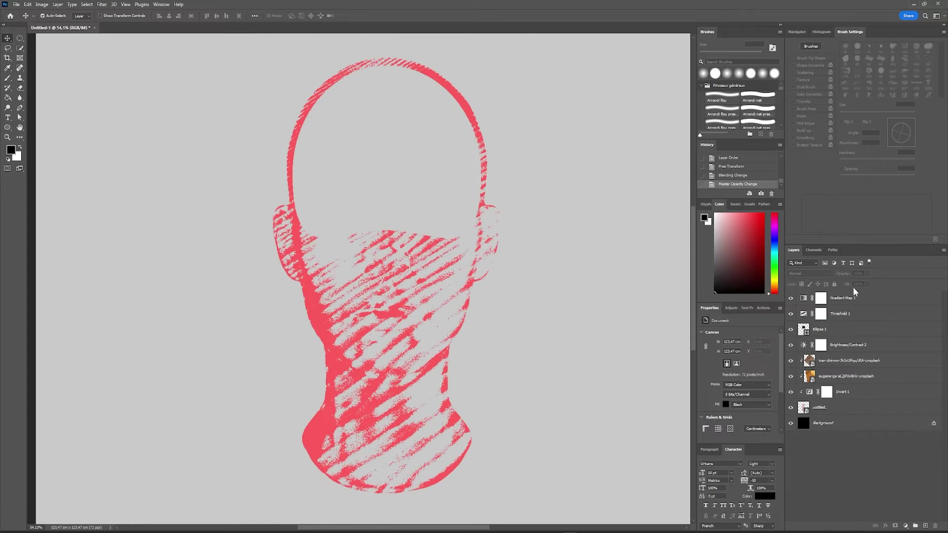
{"action": "left_click", "coordinate": [848, 346]}
Group Brightness/Contrast 2 through untitled into Group 1 and duplicate it.
{"action": "left_click", "coordinate": [855, 406], "text": "shift"}
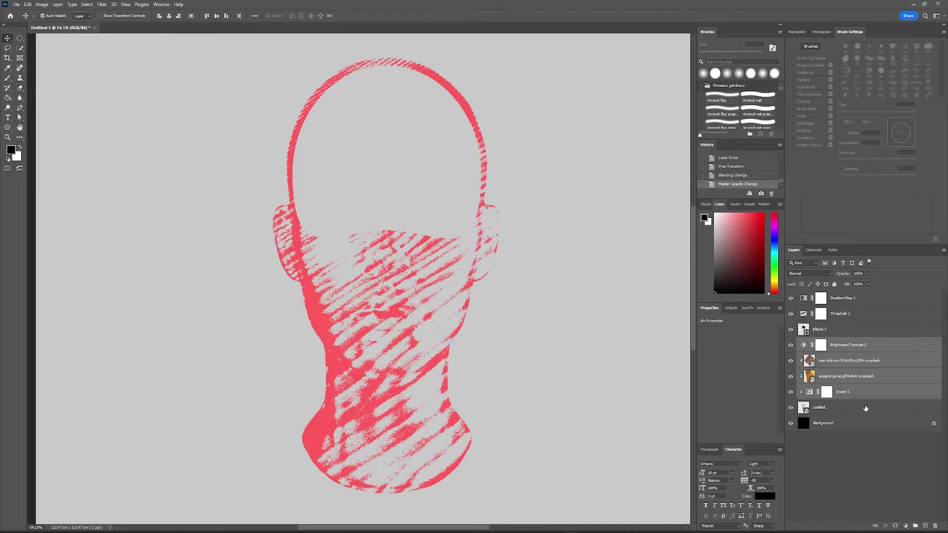
{"action": "left_click", "coordinate": [917, 525]}
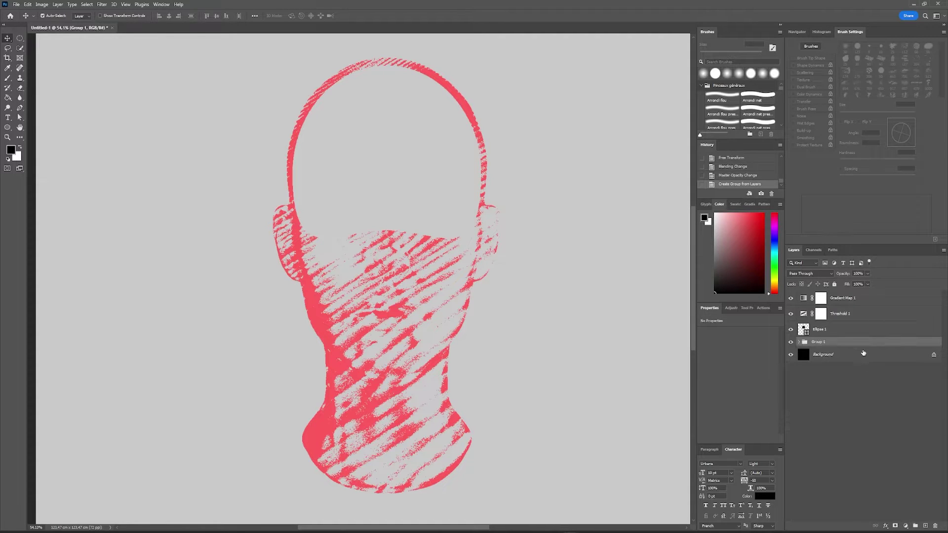
{"action": "left_click_drag", "start_coordinate": [872, 346], "coordinate": [925, 523]}
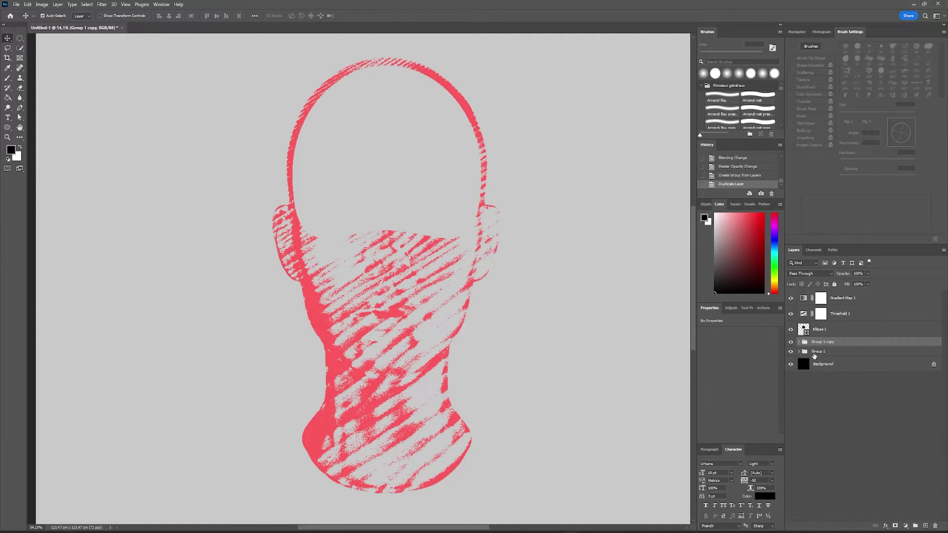
In Group 1 copy, hide the two texture photos and raise Brightness to -2.
{"action": "left_click", "coordinate": [808, 332]}
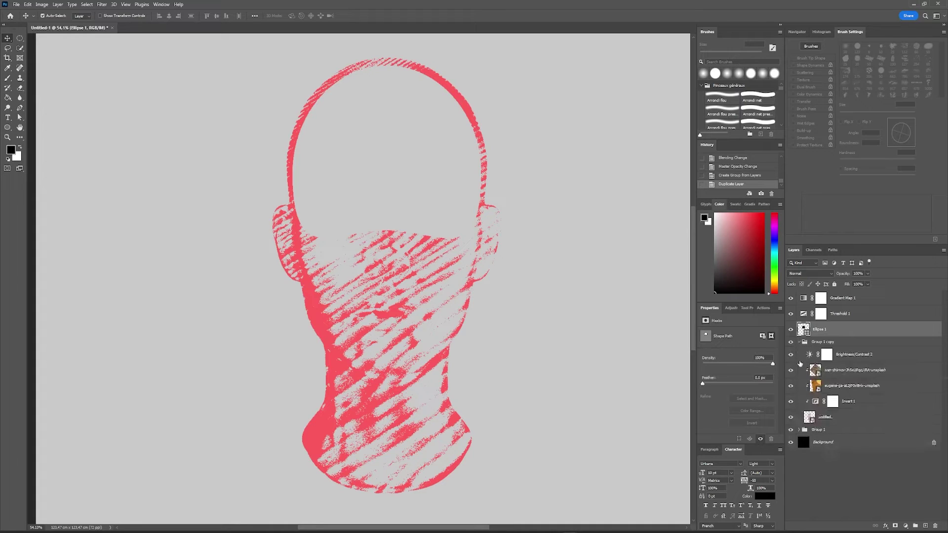
{"action": "left_click", "coordinate": [790, 381]}
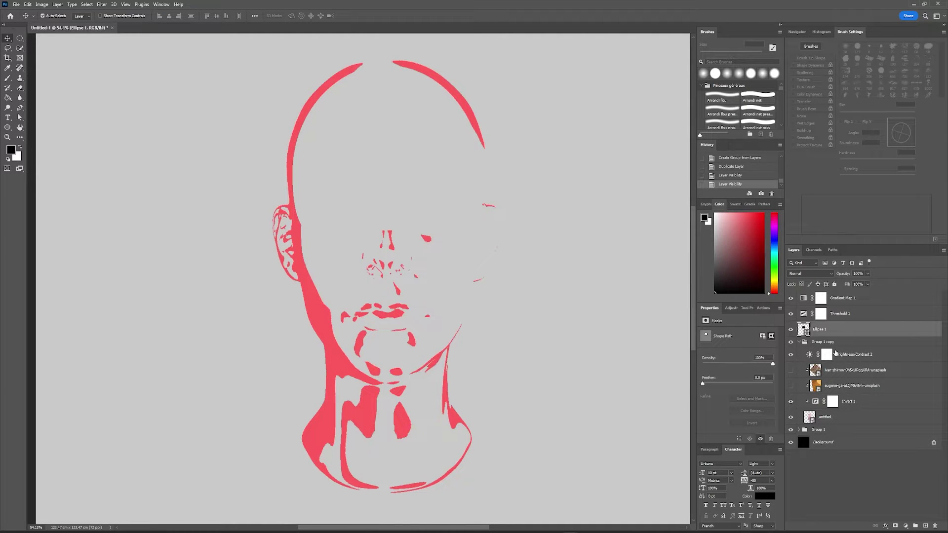
{"action": "left_click", "coordinate": [848, 345]}
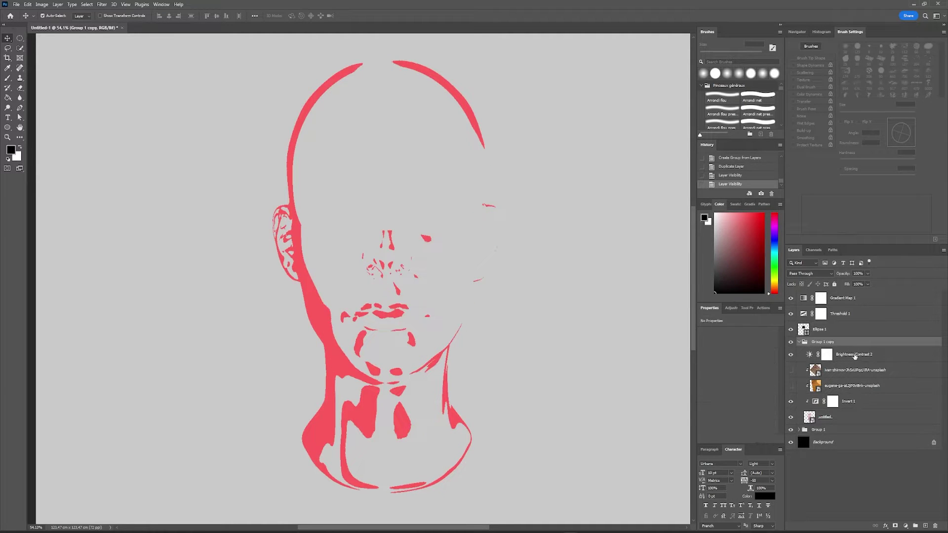
{"action": "left_click", "coordinate": [822, 359]}
{"action": "mouse_move", "coordinate": [729, 355]}
{"action": "left_mouse_down"}
{"action": "mouse_move", "coordinate": [738, 358]}
{"action": "mouse_move", "coordinate": [715, 371]}
{"action": "left_mouse_up"}
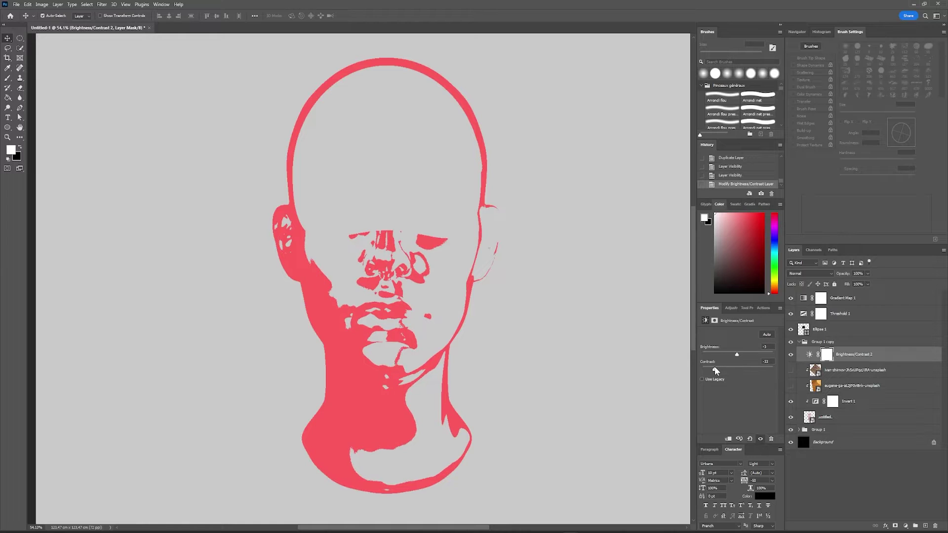
{"action": "left_click", "coordinate": [826, 348]}
Add a mask to Group 1 copy and paint black to hide parts of the plain face.
{"action": "left_click", "coordinate": [895, 526]}
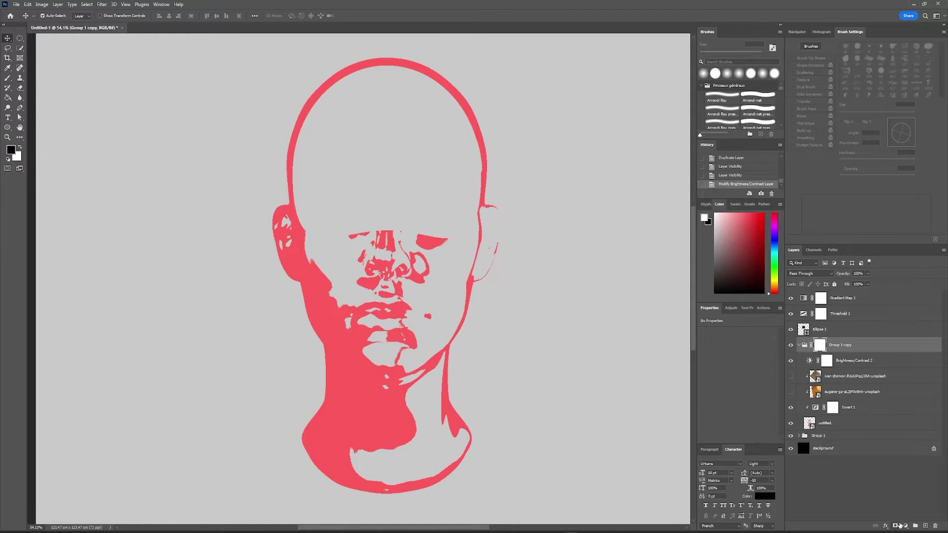
{"action": "key", "text": "b"}
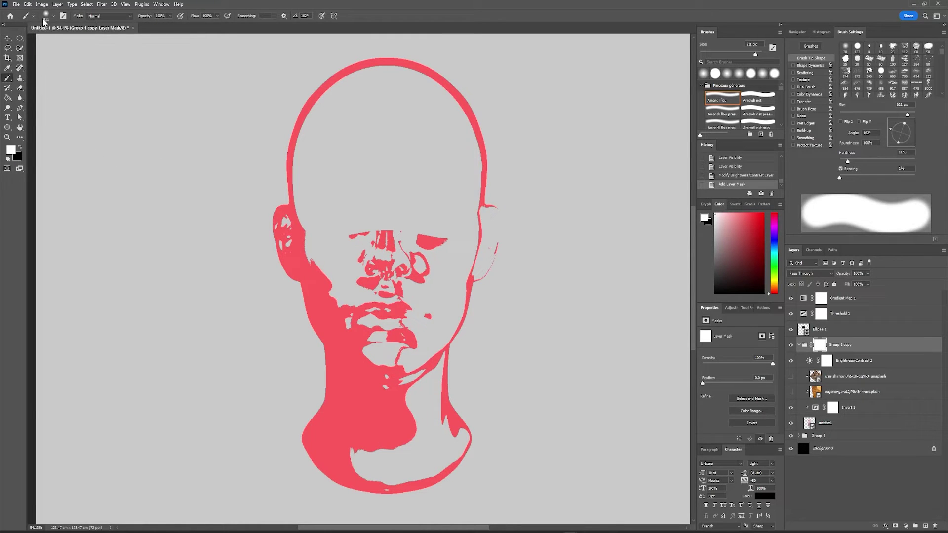
{"action": "left_click", "coordinate": [44, 17]}
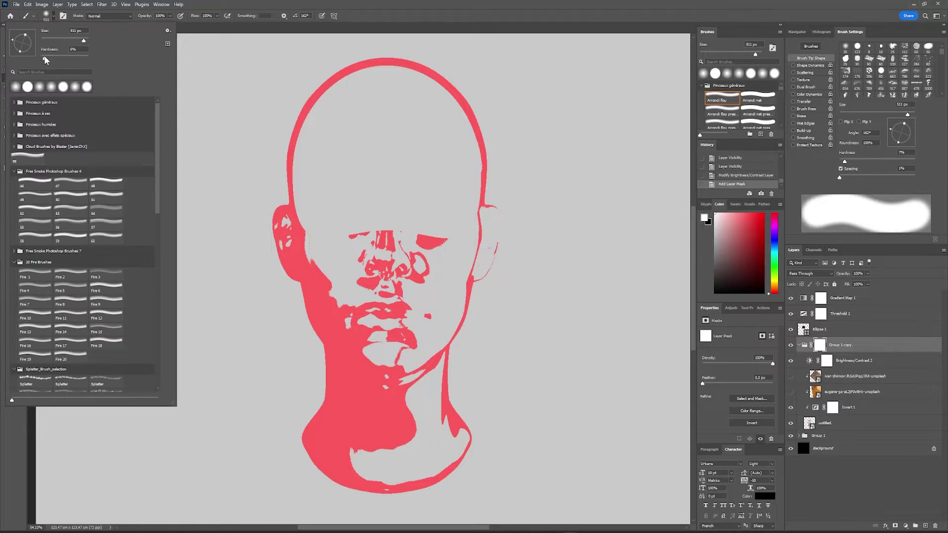
{"action": "key", "text": "Escape"}
{"action": "scroll", "coordinate": [509, 222], "scroll_direction": "down", "scroll_amount": 1}
{"action": "scroll", "coordinate": [475, 222], "scroll_direction": "down", "scroll_amount": 1}
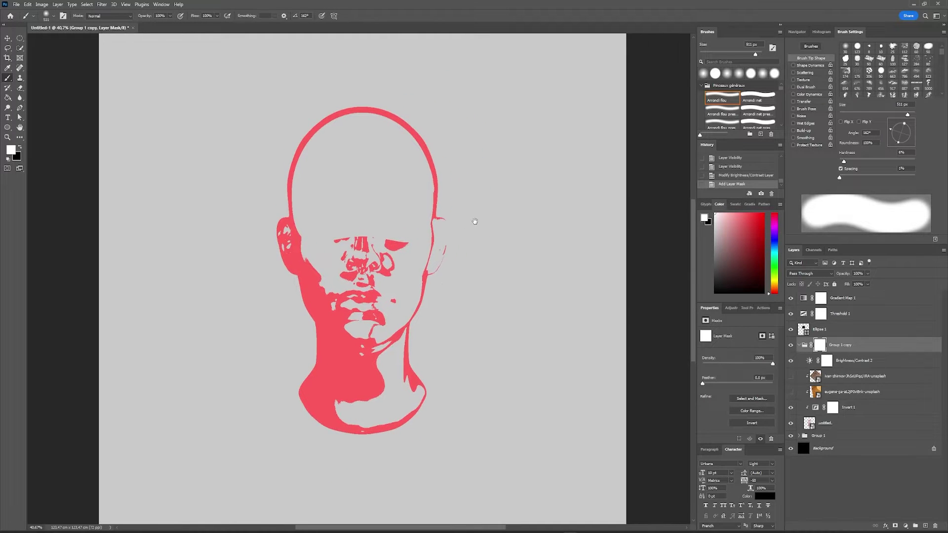
{"action": "key", "text": "x"}
{"action": "scroll", "coordinate": [445, 275], "scroll_direction": "up", "scroll_amount": 2}
{"action": "left_click_drag", "start_coordinate": [349, 245], "coordinate": [434, 307]}
{"action": "left_click_drag", "start_coordinate": [380, 180], "coordinate": [348, 282]}
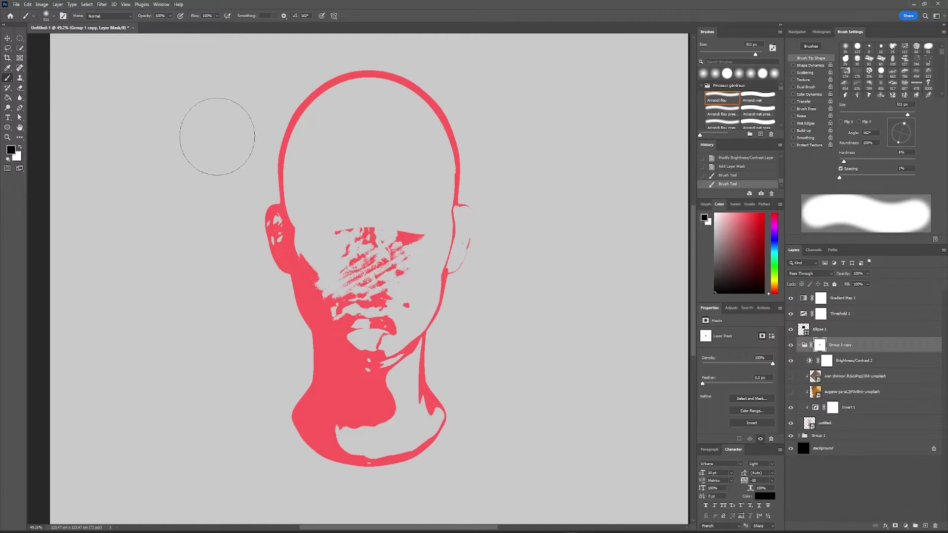
{"action": "key", "text": "ctrl+z"}
Paint the mask at lower opacity, then restore red over the mouth and chin.
{"action": "key", "text": "4"}
{"action": "key", "text": "3"}
{"action": "mouse_move", "coordinate": [348, 244]}
{"action": "left_mouse_down"}
{"action": "mouse_move", "coordinate": [307, 350]}
{"action": "mouse_move", "coordinate": [399, 468]}
{"action": "left_mouse_up"}
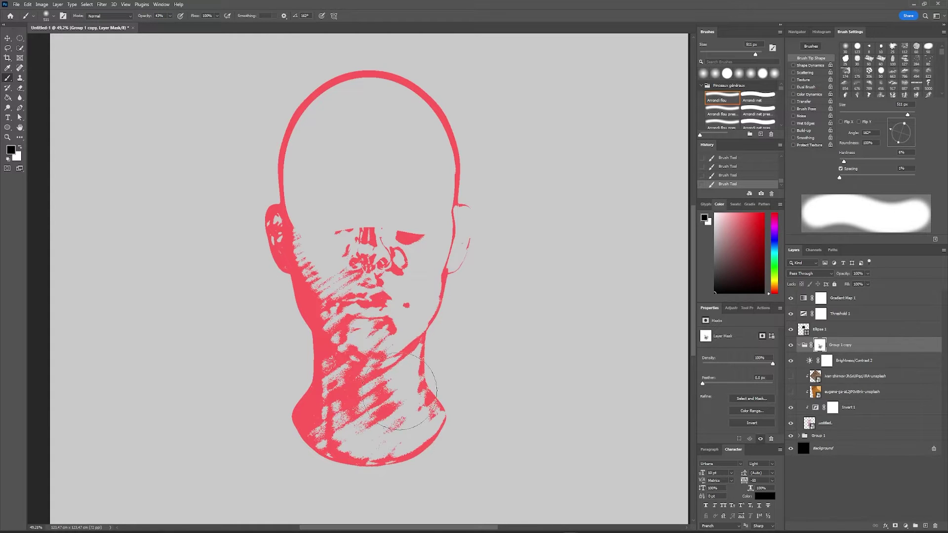
{"action": "key", "text": "ctrl+z"}
{"action": "key", "text": "ctrl+z"}
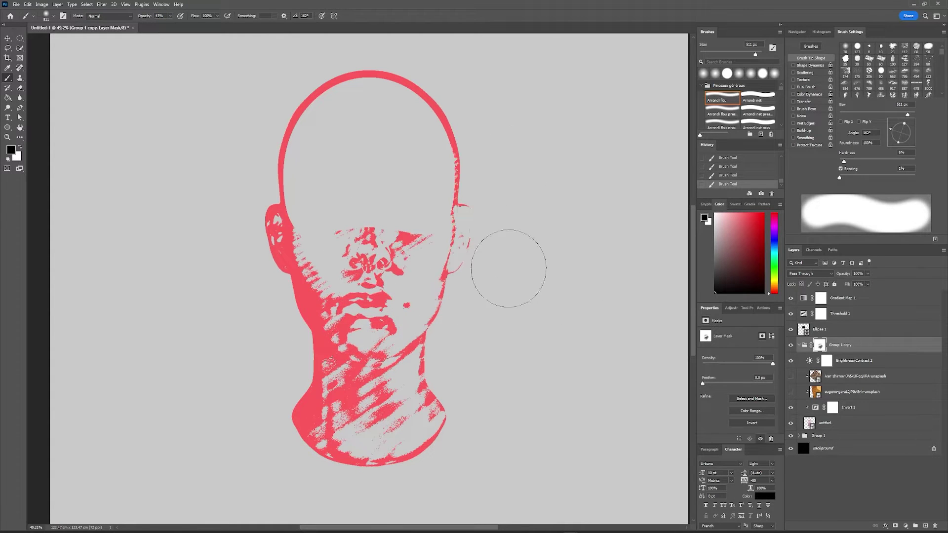
{"action": "key", "text": "x"}
{"action": "scroll", "coordinate": [257, 296], "scroll_direction": "up", "scroll_amount": 2}
{"action": "left_click_drag", "start_coordinate": [315, 323], "coordinate": [326, 403]}
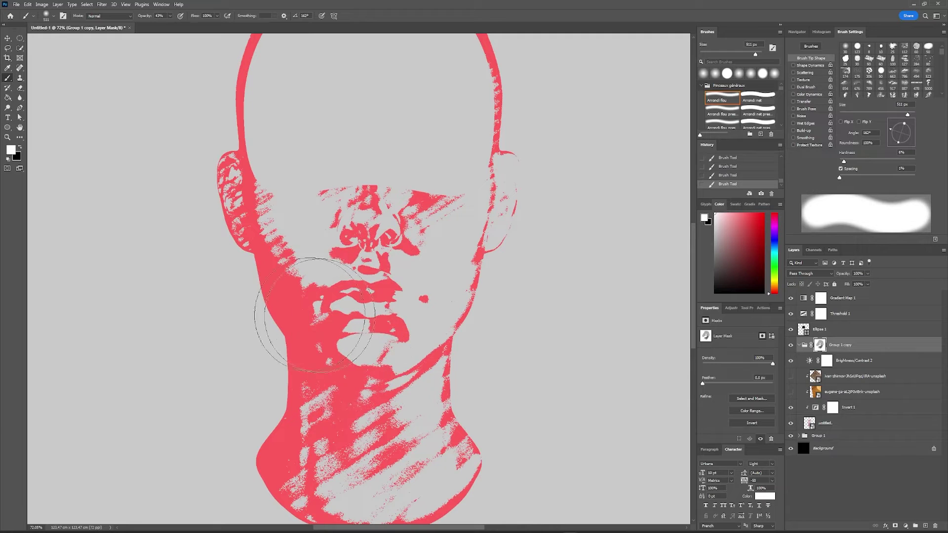
Raise the copy's contrast, group the head layers with Ellipse 1, and drag in the desert photo.
{"action": "left_click", "coordinate": [868, 367]}
{"action": "left_click_drag", "start_coordinate": [735, 361], "coordinate": [752, 372]}
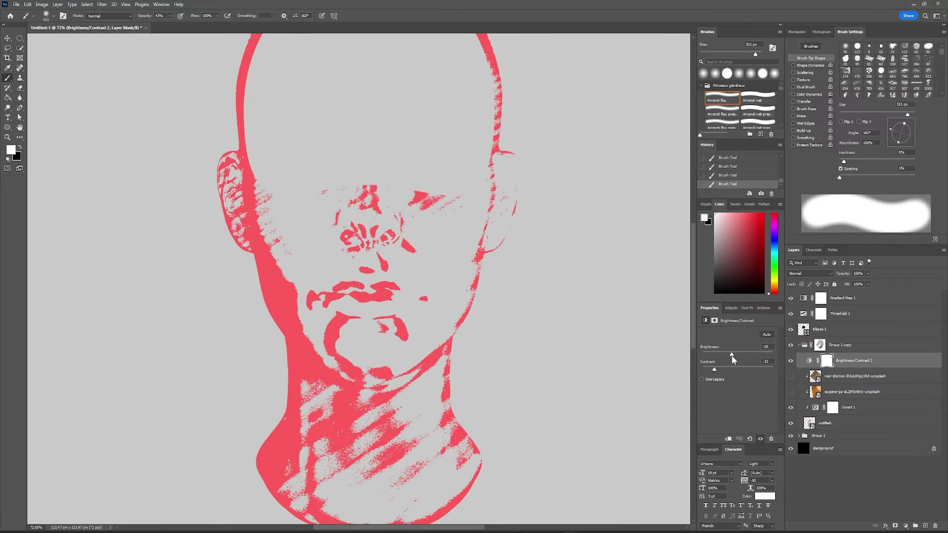
{"action": "scroll", "coordinate": [451, 180], "scroll_direction": "down", "scroll_amount": 3}
{"action": "key", "text": "v"}
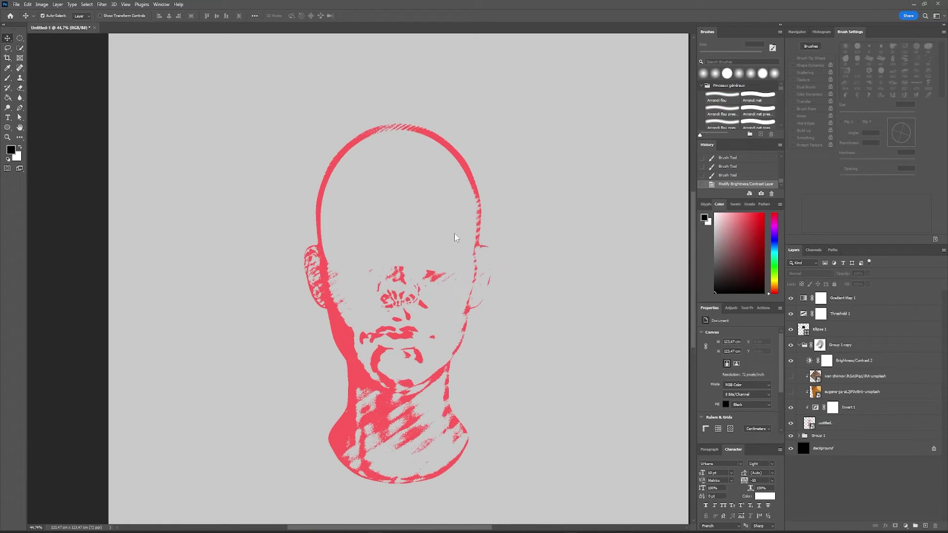
{"action": "left_click", "coordinate": [825, 330]}
{"action": "key", "text": "ctrl+g"}
{"action": "left_click", "coordinate": [790, 342]}
{"action": "left_click", "coordinate": [791, 342]}
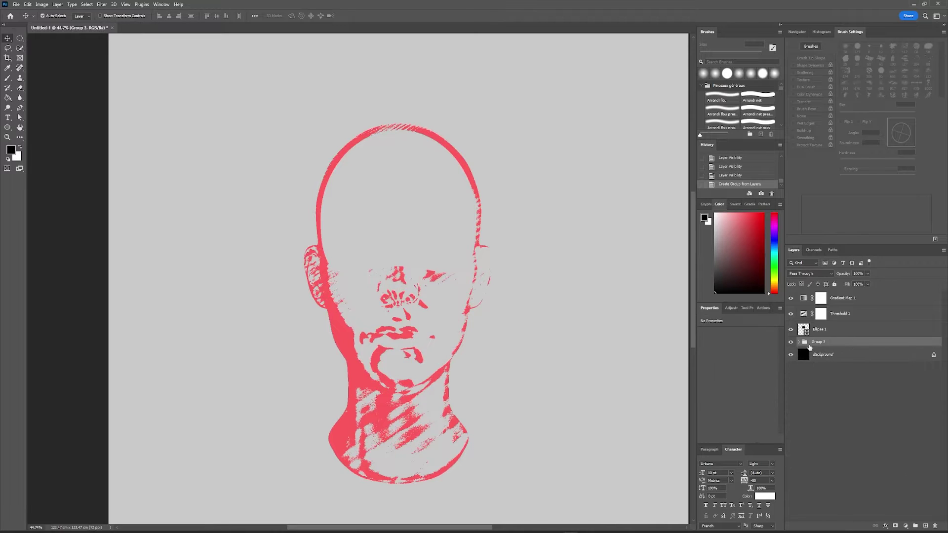
{"action": "scroll", "coordinate": [355, 282], "scroll_direction": "down", "scroll_amount": 1}
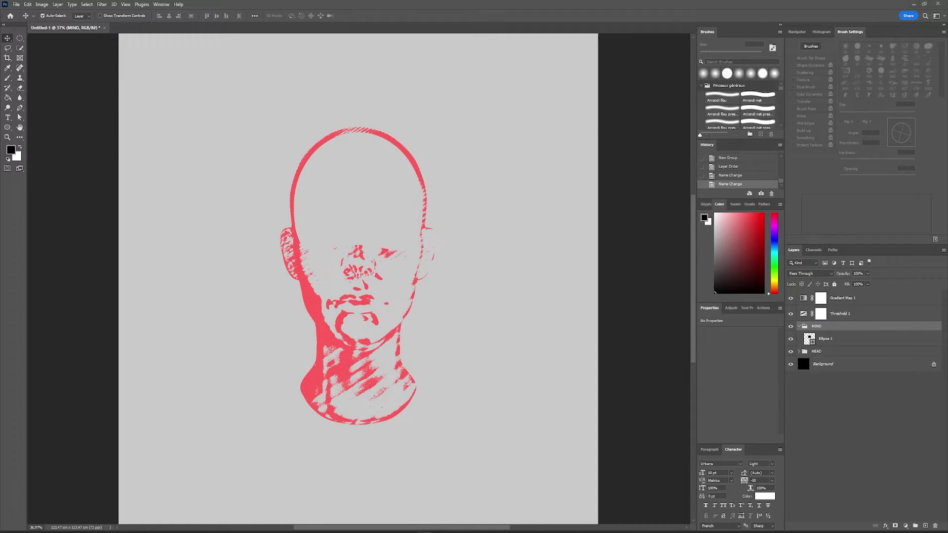
{"action": "left_click_drag", "start_coordinate": [693, 216], "coordinate": [326, 216]}
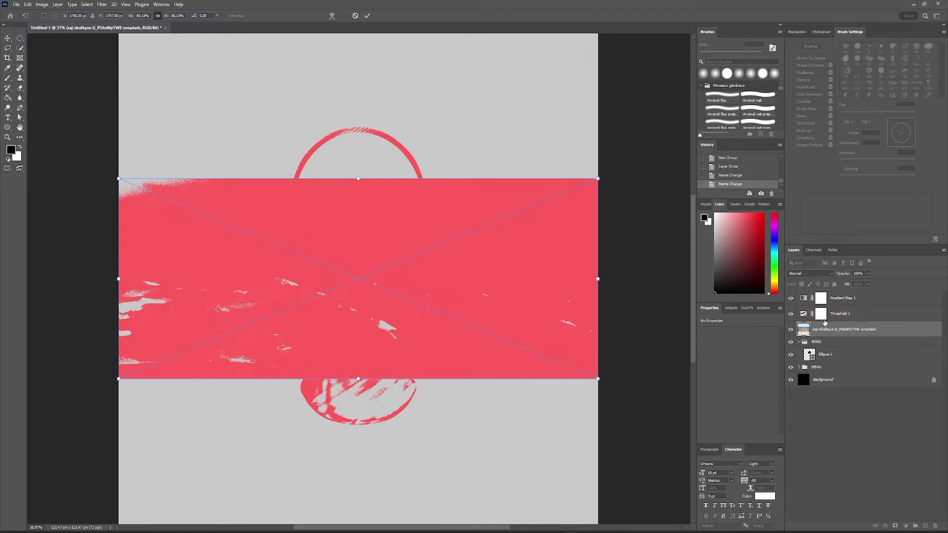
Place the desert photo, hide Gradient Map and Threshold, then scale and rotate it.
{"action": "key", "text": "Return"}
{"action": "left_click", "coordinate": [791, 314]}
{"action": "left_click", "coordinate": [790, 298]}
{"action": "left_click_drag", "start_coordinate": [438, 292], "coordinate": [437, 199]}
{"action": "key", "text": "ctrl+t"}
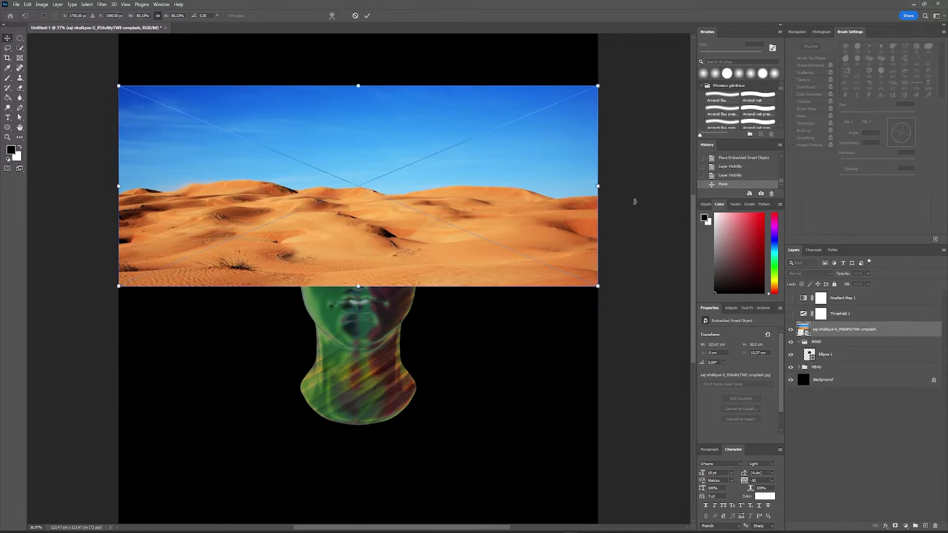
{"action": "mouse_move", "coordinate": [597, 185]}
{"action": "left_mouse_down"}
{"action": "mouse_move", "coordinate": [501, 185]}
{"action": "mouse_move", "coordinate": [518, 118]}
{"action": "left_mouse_up"}
{"action": "key", "text": "Return"}
{"action": "left_click_drag", "start_coordinate": [312, 186], "coordinate": [389, 182]}
Clip the desert photo to the ellipse in MIND and re-show Gradient Map and Threshold.
{"action": "left_click_drag", "start_coordinate": [844, 329], "coordinate": [844, 340]}
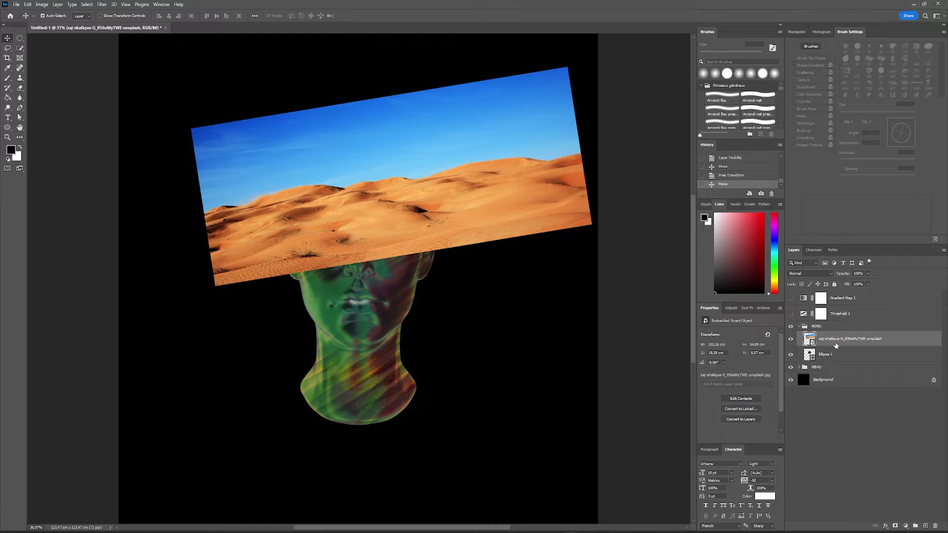
{"action": "right_click", "coordinate": [844, 339]}
{"action": "left_click", "coordinate": [881, 371]}
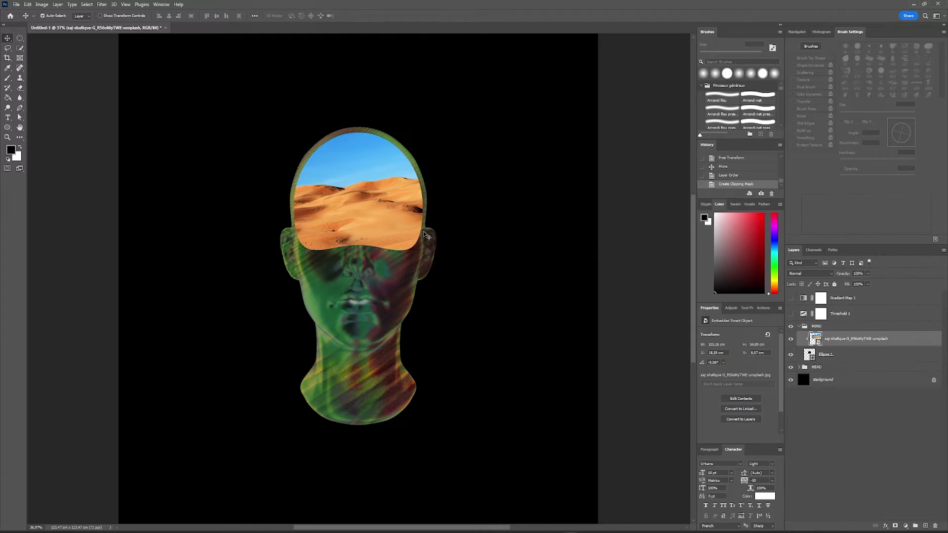
{"action": "left_click_drag", "start_coordinate": [365, 235], "coordinate": [365, 234]}
{"action": "left_click", "coordinate": [791, 298]}
{"action": "left_click", "coordinate": [790, 314]}
{"action": "scroll", "coordinate": [531, 198], "scroll_direction": "up", "scroll_amount": 2}
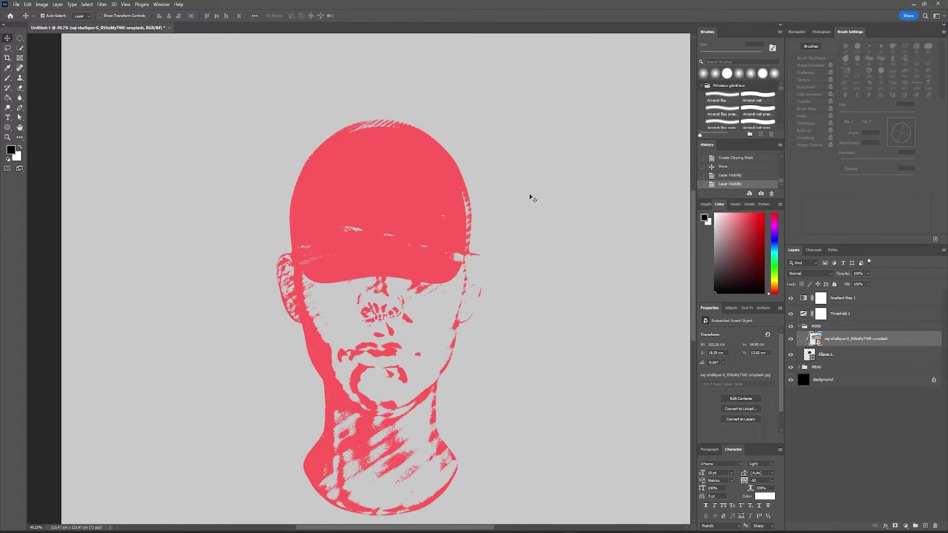
Add a Brightness/Contrast clipped to the desert photo with contrast lowered to -12.
{"action": "left_click", "coordinate": [732, 307]}
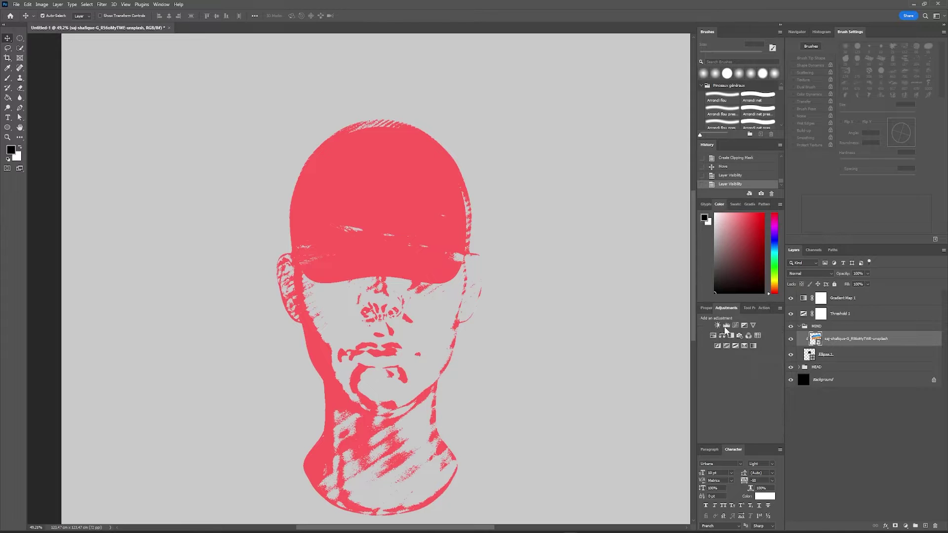
{"action": "left_click", "coordinate": [723, 329]}
{"action": "key", "text": "ctrl+alt+g"}
{"action": "mouse_move", "coordinate": [737, 355]}
{"action": "left_mouse_down"}
{"action": "mouse_move", "coordinate": [703, 355]}
{"action": "mouse_move", "coordinate": [729, 370]}
{"action": "left_mouse_up"}
{"action": "scroll", "coordinate": [346, 223], "scroll_direction": "down", "scroll_amount": 2}
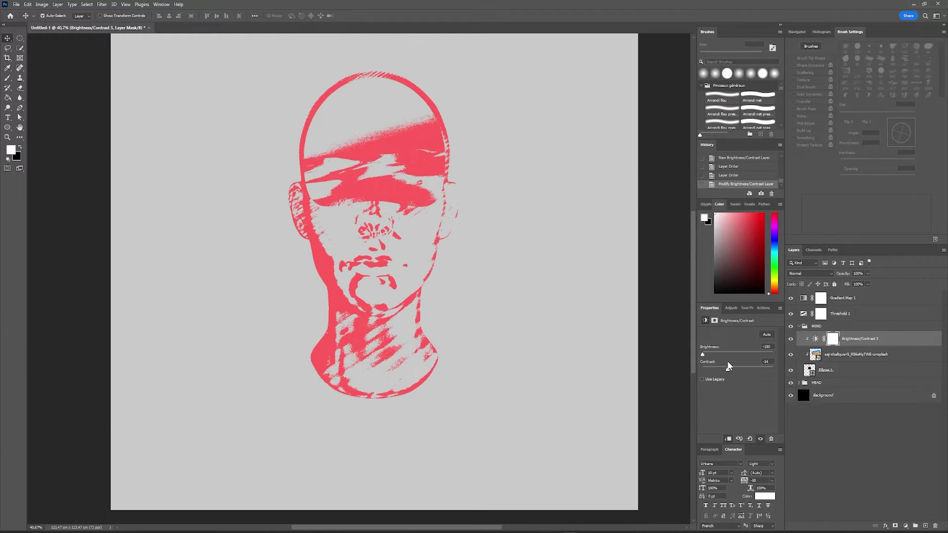
Rotate the desert photo so it tilts across the head.
{"action": "left_click", "coordinate": [419, 173]}
{"action": "key", "text": "ctrl+t"}
{"action": "mouse_move", "coordinate": [642, 177]}
{"action": "left_mouse_down"}
{"action": "mouse_move", "coordinate": [458, 132]}
{"action": "mouse_move", "coordinate": [462, 141]}
{"action": "left_mouse_up"}
{"action": "scroll", "coordinate": [418, 271], "scroll_direction": "up", "scroll_amount": 1}
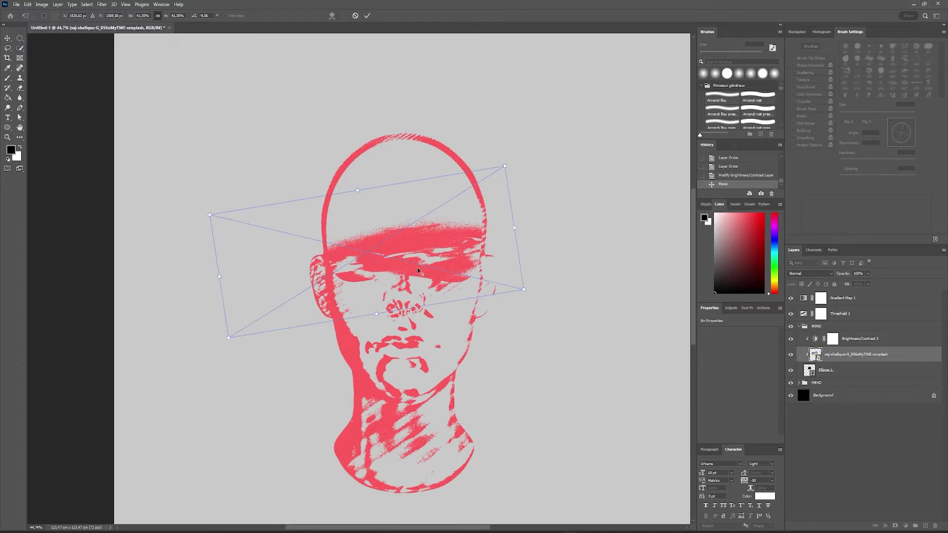
{"action": "key", "text": "Return"}
{"action": "scroll", "coordinate": [459, 215], "scroll_direction": "right", "scroll_amount": 1}
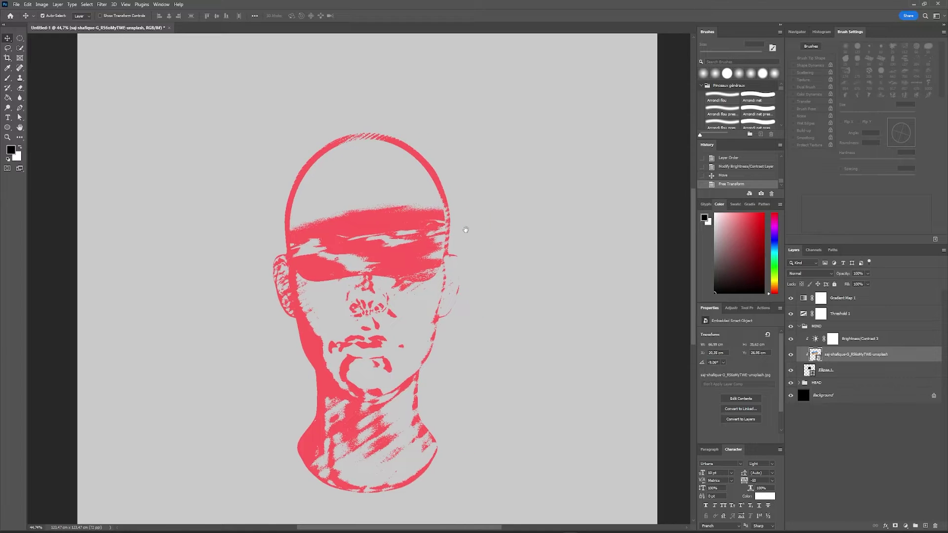
{"action": "left_click", "coordinate": [848, 369]}
Hide the effects and duplicate Ellipse 1, scaling the copy inside the skull below the photos.
{"action": "left_click", "coordinate": [790, 313]}
{"action": "key", "text": "ctrl+j"}
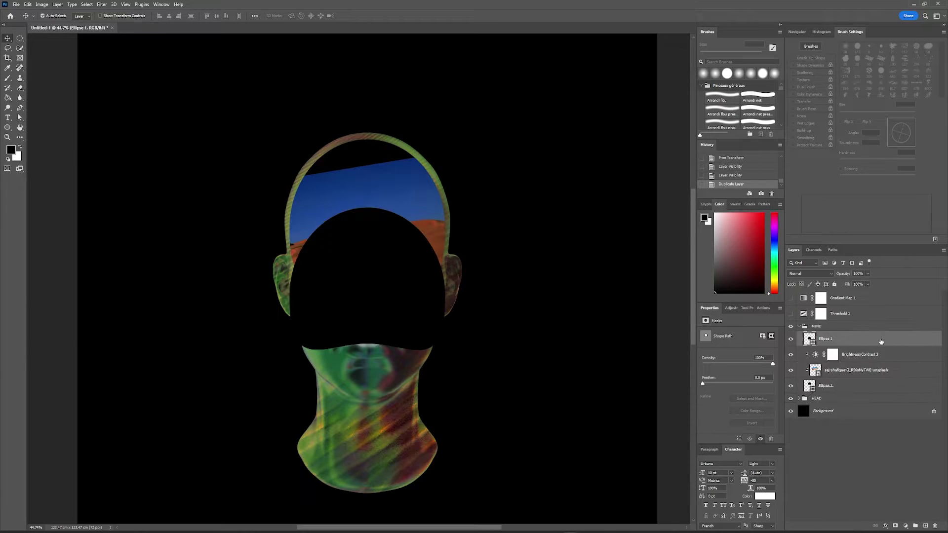
{"action": "left_click_drag", "start_coordinate": [371, 299], "coordinate": [372, 223]}
{"action": "key", "text": "ctrl+bracketleft"}
{"action": "key", "text": "ctrl+bracketleft"}
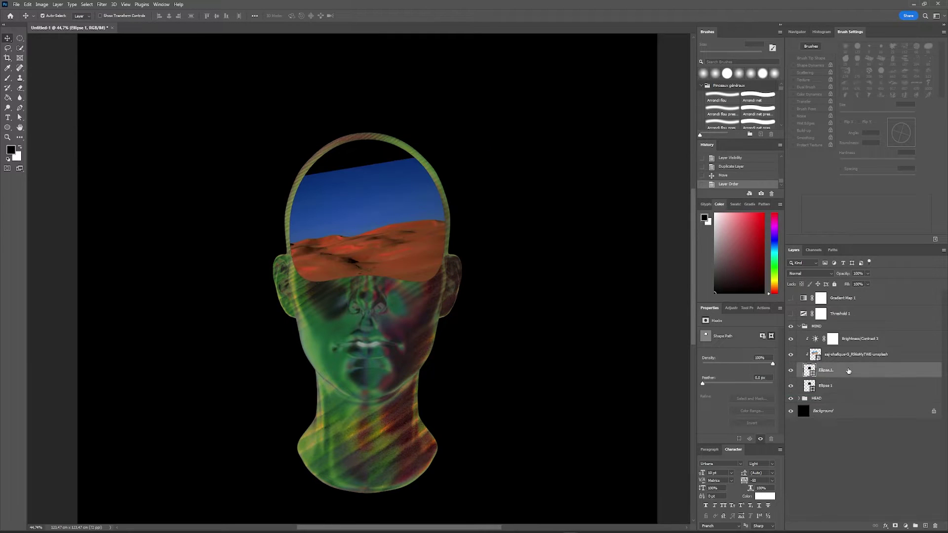
{"action": "key", "text": "ctrl+t"}
{"action": "left_click_drag", "start_coordinate": [366, 141], "coordinate": [367, 142]}
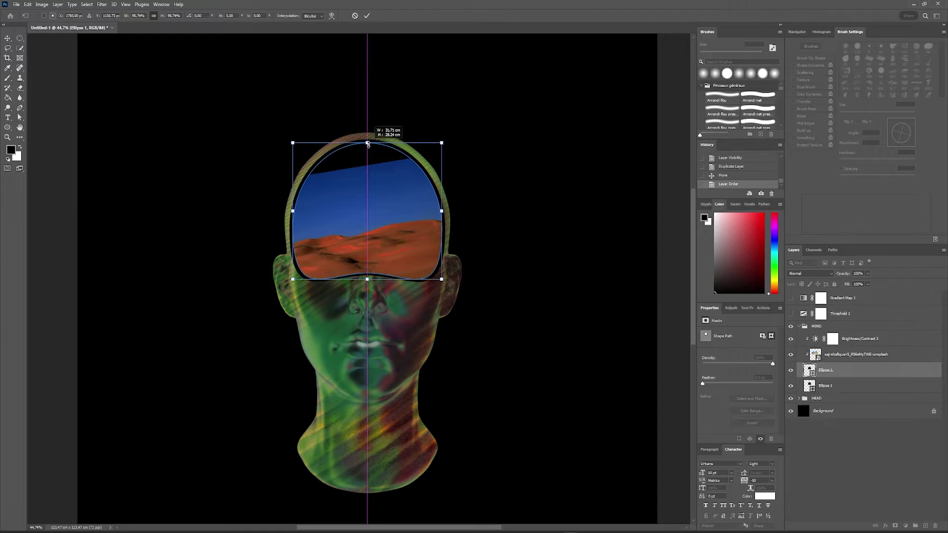
{"action": "left_click_drag", "start_coordinate": [367, 282], "coordinate": [367, 274]}
{"action": "key", "text": "Return"}
Adjust the duplicate ellipse's fill colour and turn Threshold and Gradient Map back on.
{"action": "double_click", "coordinate": [810, 386]}
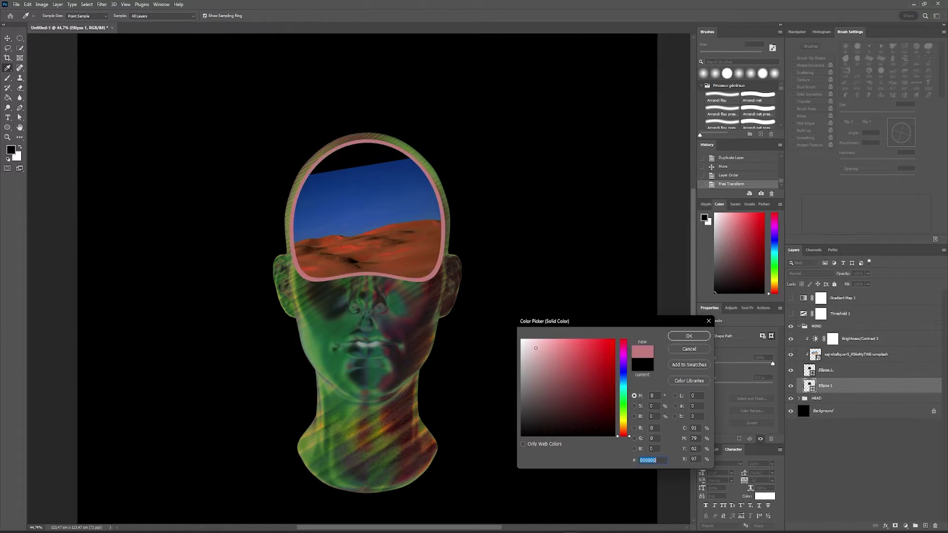
{"action": "key", "text": "Return"}
{"action": "left_click", "coordinate": [790, 313]}
{"action": "left_click", "coordinate": [791, 297]}
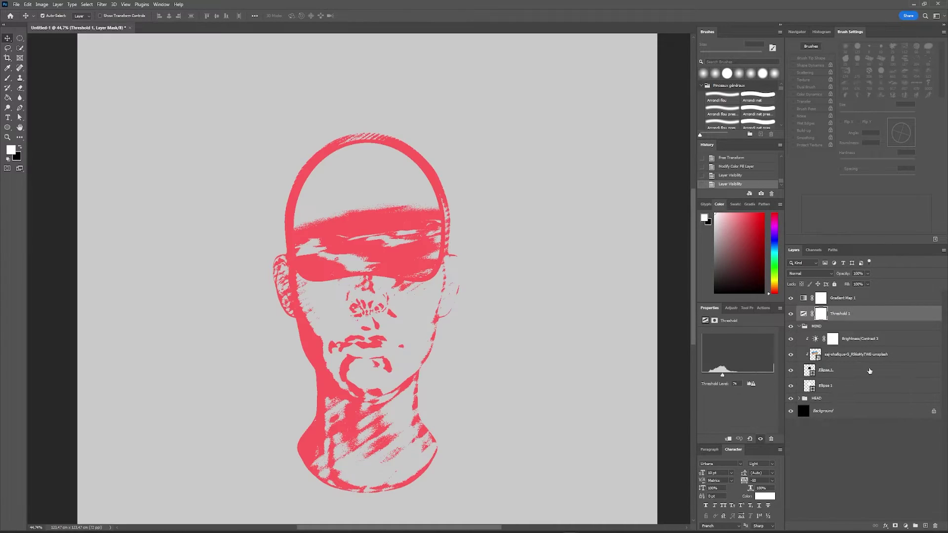
{"action": "double_click", "coordinate": [809, 386]}
{"action": "left_click", "coordinate": [689, 337]}
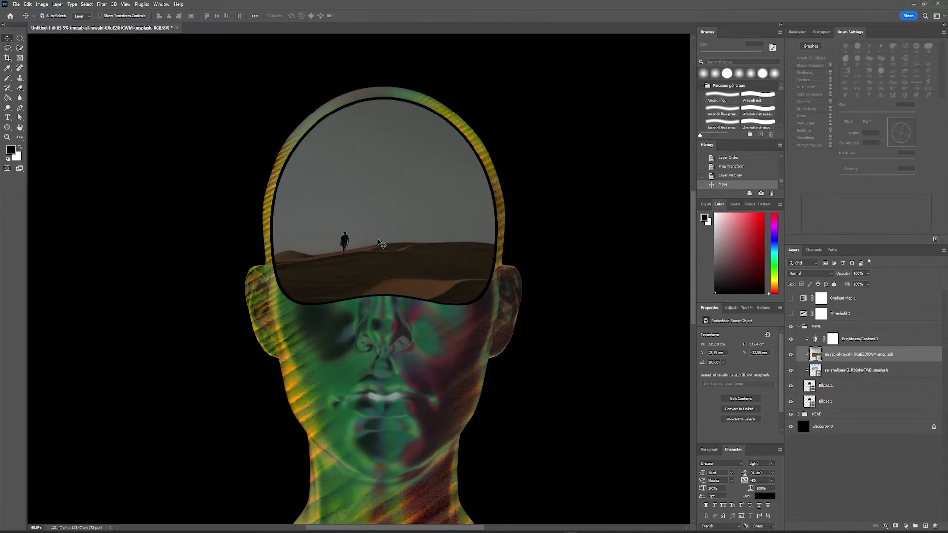
Select the sky in the dunes photo and invert the selection to the dunes.
{"action": "key", "text": "v"}
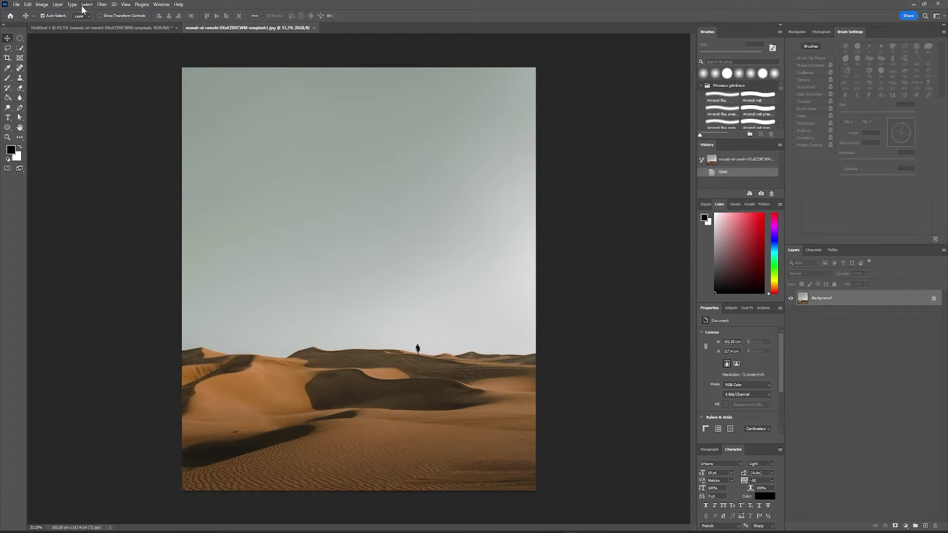
{"action": "left_click", "coordinate": [85, 4]}
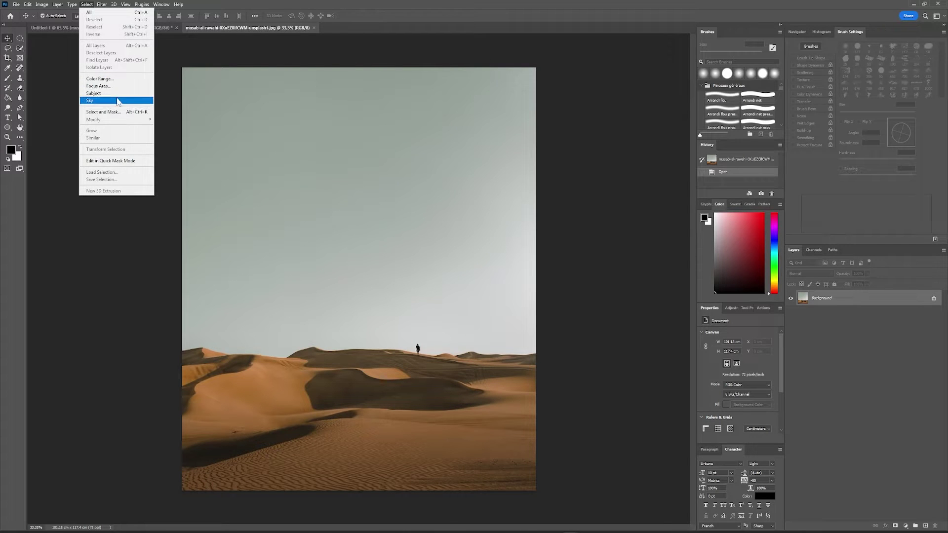
{"action": "left_click", "coordinate": [117, 101]}
{"action": "key", "text": "m"}
{"action": "right_click", "coordinate": [400, 207]}
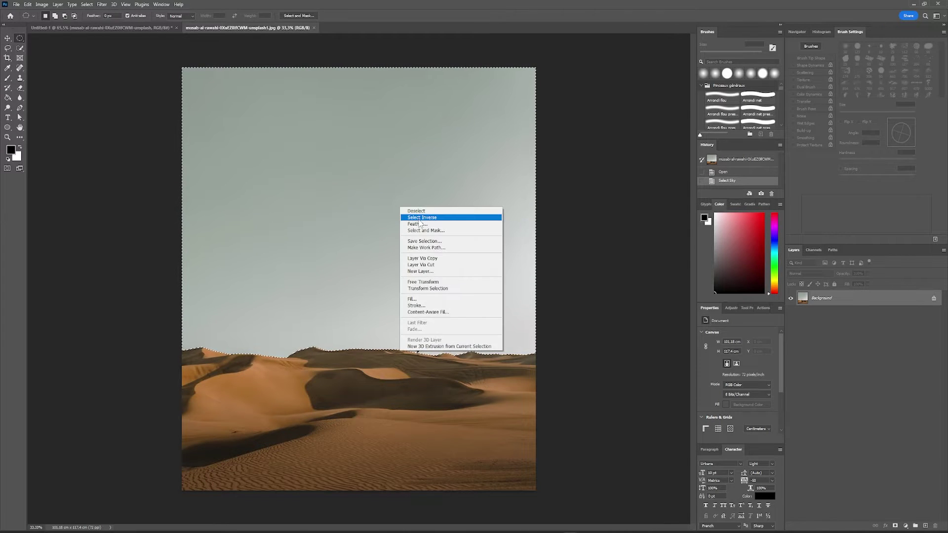
{"action": "left_click", "coordinate": [420, 218]}
Mask out the sky and convert the dunes layer to a Smart Object.
{"action": "left_click", "coordinate": [895, 525]}
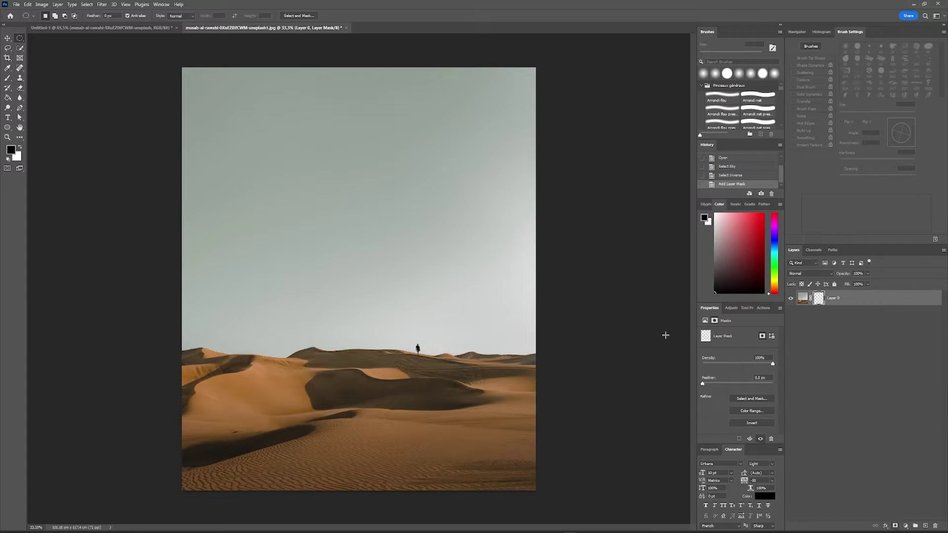
{"action": "right_click", "coordinate": [845, 304]}
{"action": "left_click", "coordinate": [871, 313]}
{"action": "right_click", "coordinate": [858, 311]}
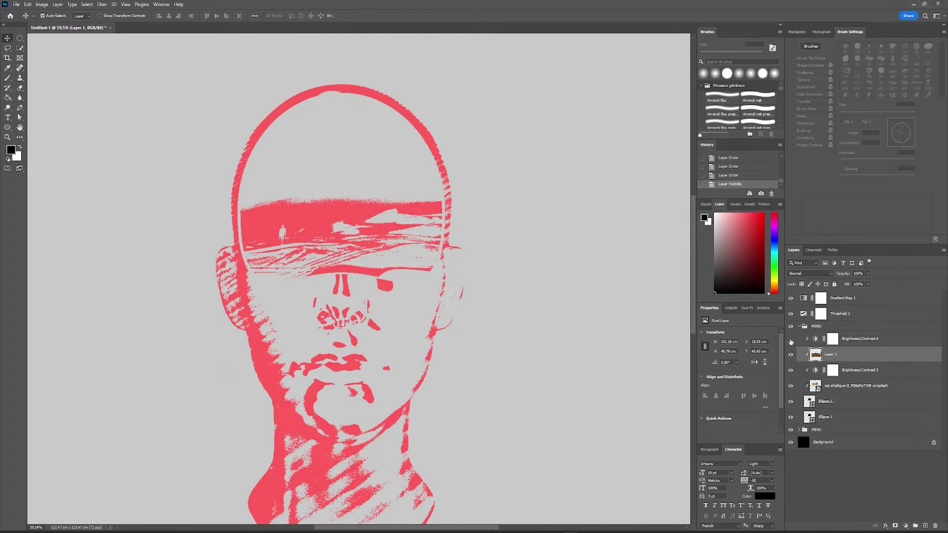
Lower the adjustment's brightness slider to darken the dunes in the red band.
{"action": "left_click_drag", "start_coordinate": [730, 358], "coordinate": [717, 357]}
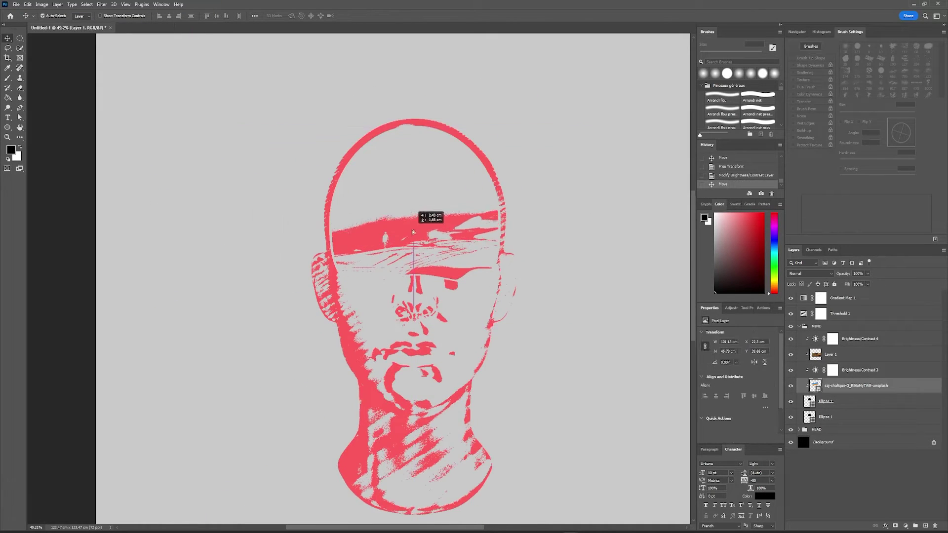
{"action": "left_click", "coordinate": [830, 355]}
Draw a small no-fill circle around the walker and move it beneath the dunes layer.
{"action": "key", "text": "u"}
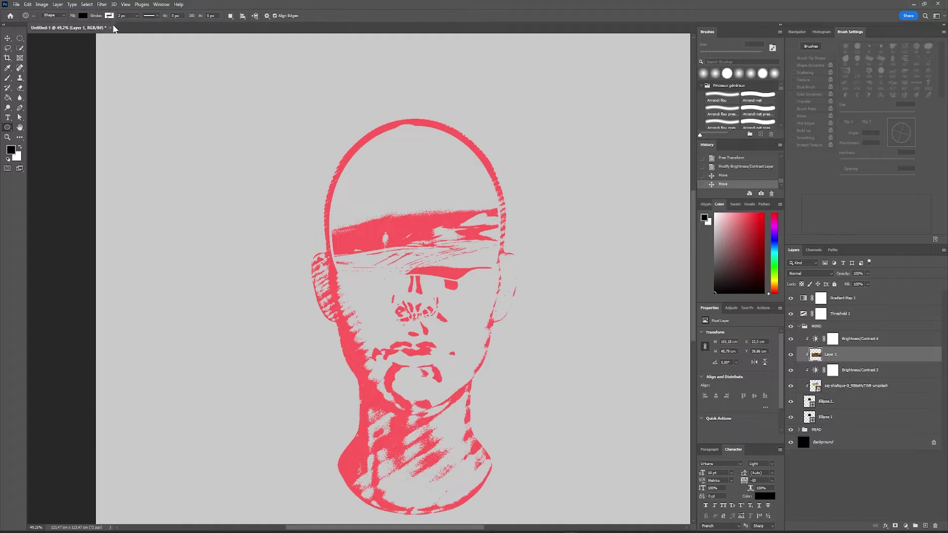
{"action": "left_click", "coordinate": [83, 15]}
{"action": "left_click_drag", "start_coordinate": [386, 223], "coordinate": [406, 243]}
{"action": "scroll", "coordinate": [352, 215], "scroll_direction": "up", "scroll_amount": 3}
{"action": "left_click", "coordinate": [725, 388]}
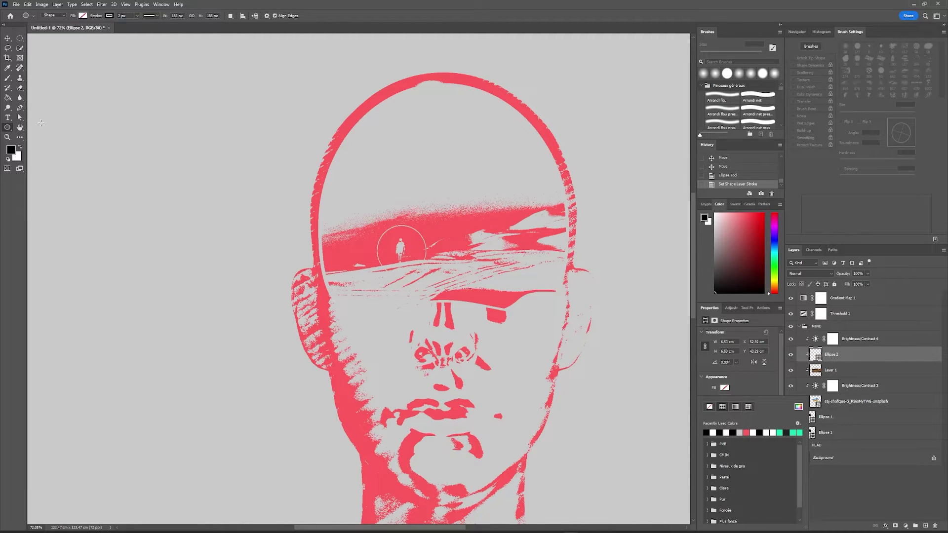
{"action": "key", "text": "v"}
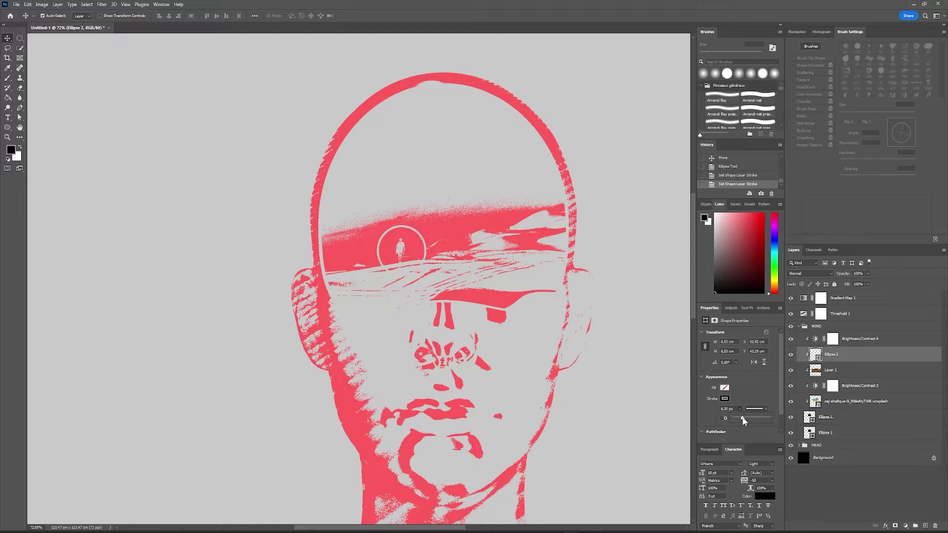
{"action": "key", "text": "ctrl+bracketleft"}
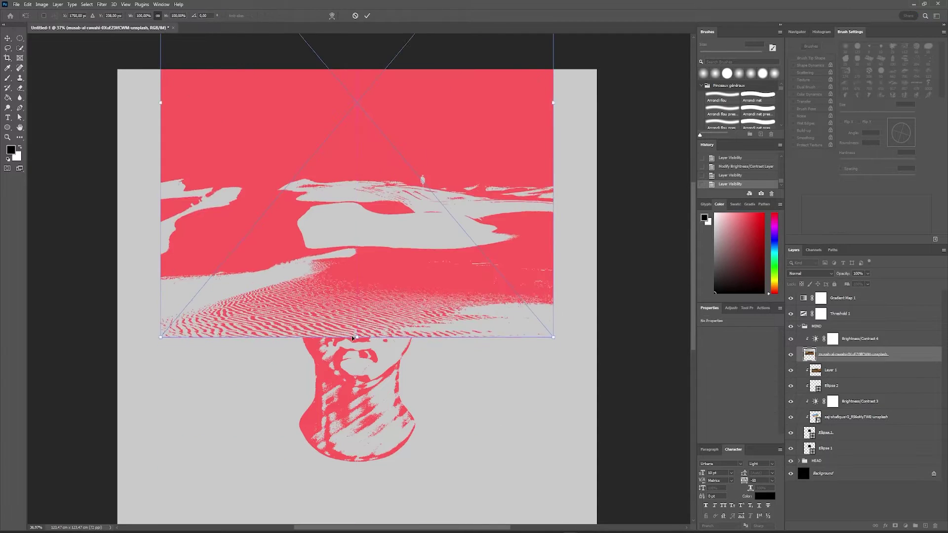
Move the placed dunes photo down over the head and start masking it.
{"action": "mouse_move", "coordinate": [416, 233]}
{"action": "left_mouse_down"}
{"action": "mouse_move", "coordinate": [438, 285]}
{"action": "mouse_move", "coordinate": [375, 281]}
{"action": "mouse_move", "coordinate": [455, 170]}
{"action": "mouse_move", "coordinate": [364, 201]}
{"action": "mouse_move", "coordinate": [441, 416]}
{"action": "mouse_move", "coordinate": [554, 248]}
{"action": "left_mouse_up"}
{"action": "right_click", "coordinate": [374, 281]}
{"action": "key", "text": "Escape"}
{"action": "key", "text": "b"}
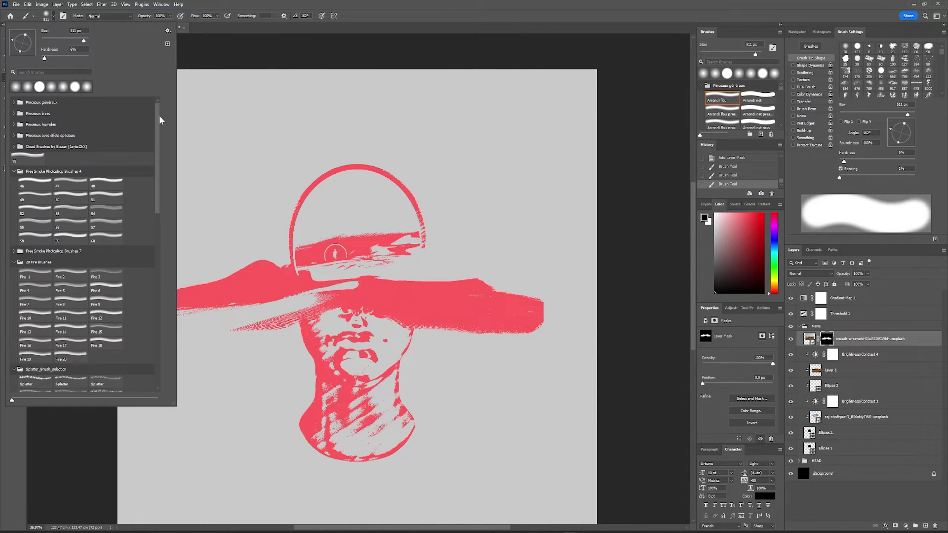
Paint the brim mask with stipple and soft round brushes, swapping the colours.
{"action": "left_click", "coordinate": [46, 15]}
{"action": "scroll", "coordinate": [582, 310], "scroll_direction": "down", "scroll_amount": 2}
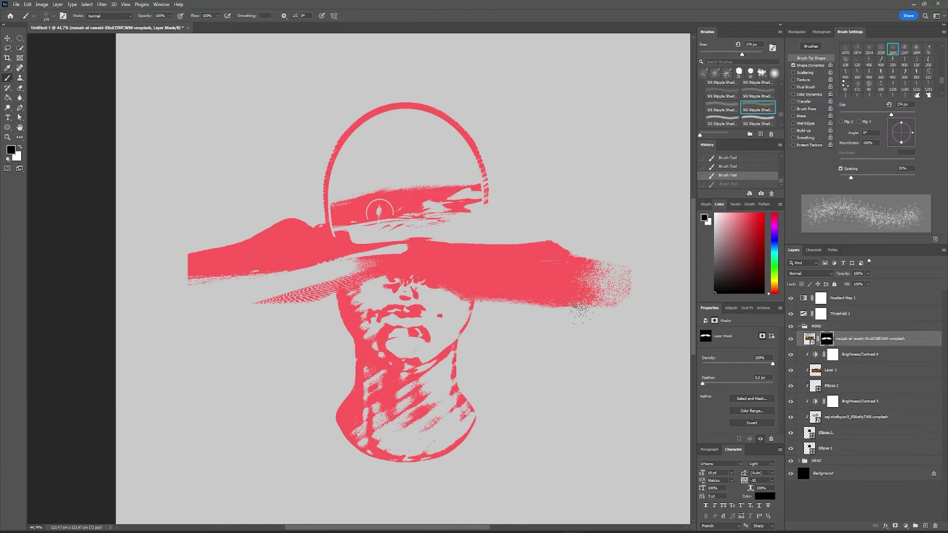
{"action": "key", "text": "x"}
{"action": "left_click", "coordinate": [46, 15]}
{"action": "double_click", "coordinate": [45, 89]}
{"action": "key", "text": "ctrl+z"}
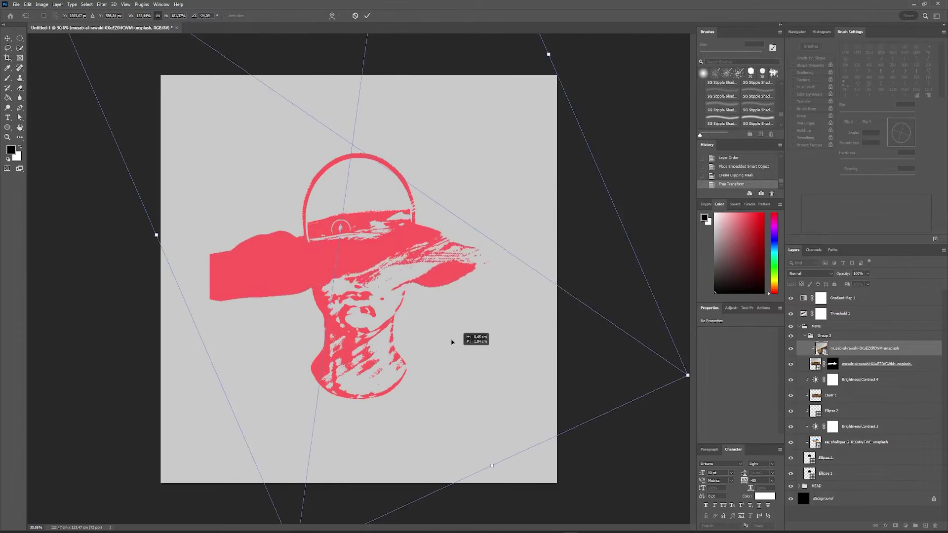
Rotate the dunes copy across the head at 55% opacity and fit it over the brim.
{"action": "left_click_drag", "start_coordinate": [453, 341], "coordinate": [418, 222]}
{"action": "key", "text": "Return"}
{"action": "left_click", "coordinate": [812, 274]}
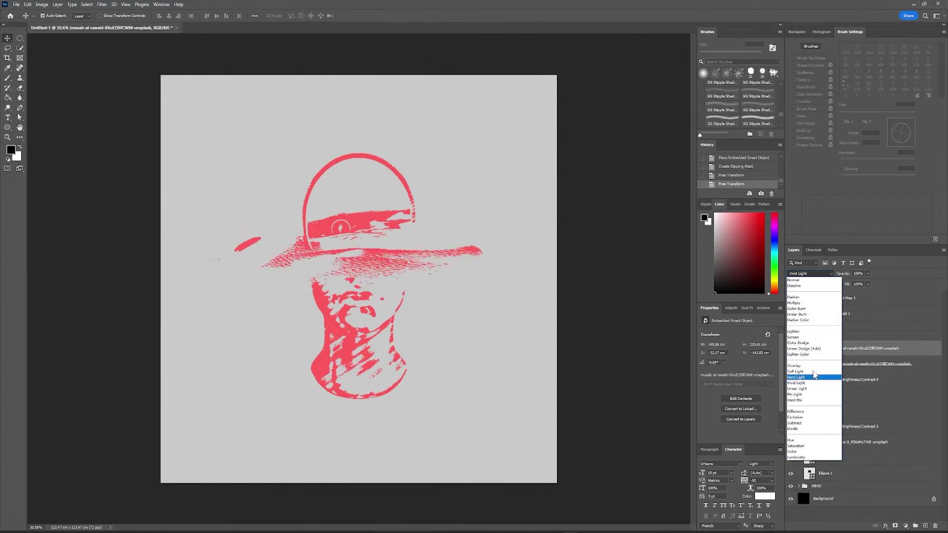
{"action": "key", "text": "Escape"}
{"action": "key", "text": "5"}
{"action": "key", "text": "5"}
{"action": "scroll", "coordinate": [402, 245], "scroll_direction": "up", "scroll_amount": 3}
{"action": "left_click_drag", "start_coordinate": [371, 254], "coordinate": [617, 254]}
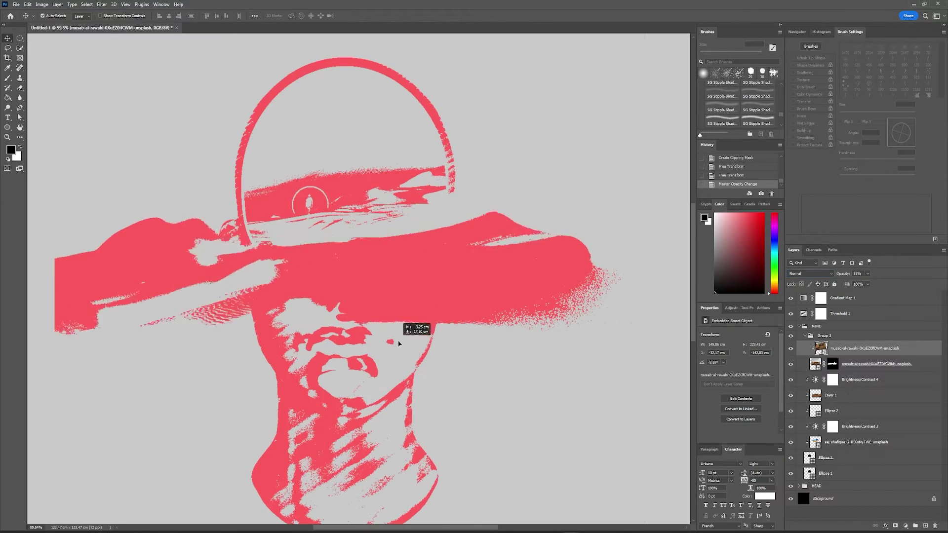
{"action": "scroll", "coordinate": [617, 254], "scroll_direction": "down", "scroll_amount": 3}
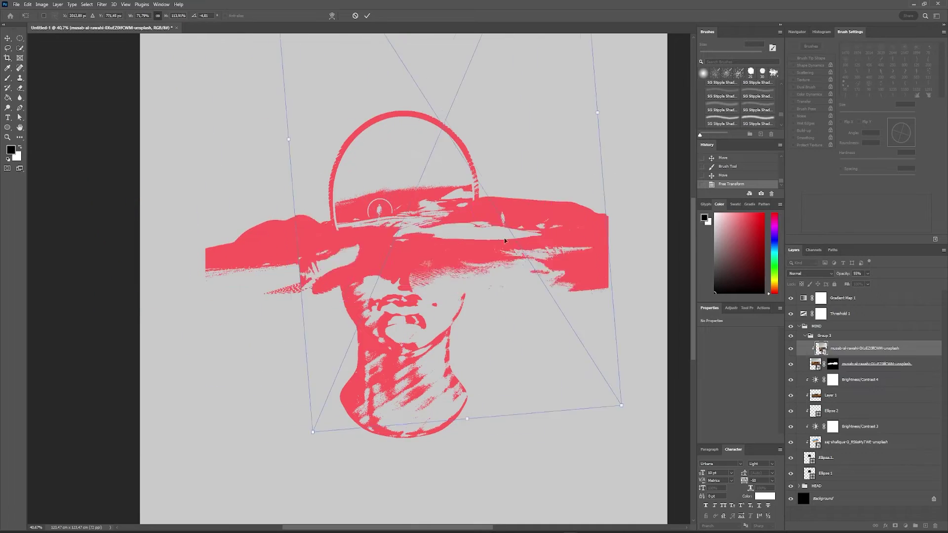
{"action": "left_click_drag", "start_coordinate": [433, 237], "coordinate": [527, 236]}
{"action": "key", "text": "Return"}
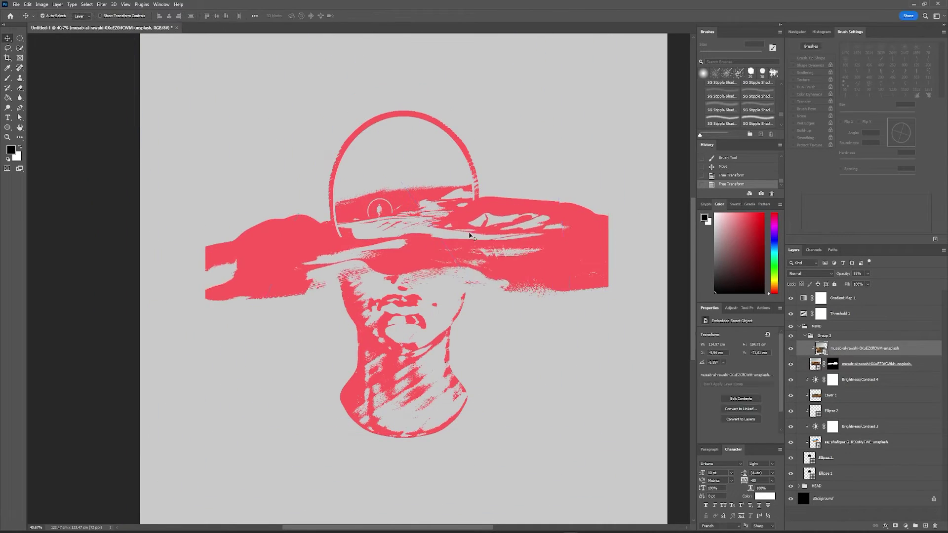
{"action": "scroll", "coordinate": [450, 248], "scroll_direction": "up", "scroll_amount": 3}
Paint the layer masks to blend the dunes copy's edges along the brim.
{"action": "key", "text": "b"}
{"action": "scroll", "coordinate": [641, 188], "scroll_direction": "down", "scroll_amount": 2}
{"action": "left_click_drag", "start_coordinate": [341, 244], "coordinate": [459, 282]}
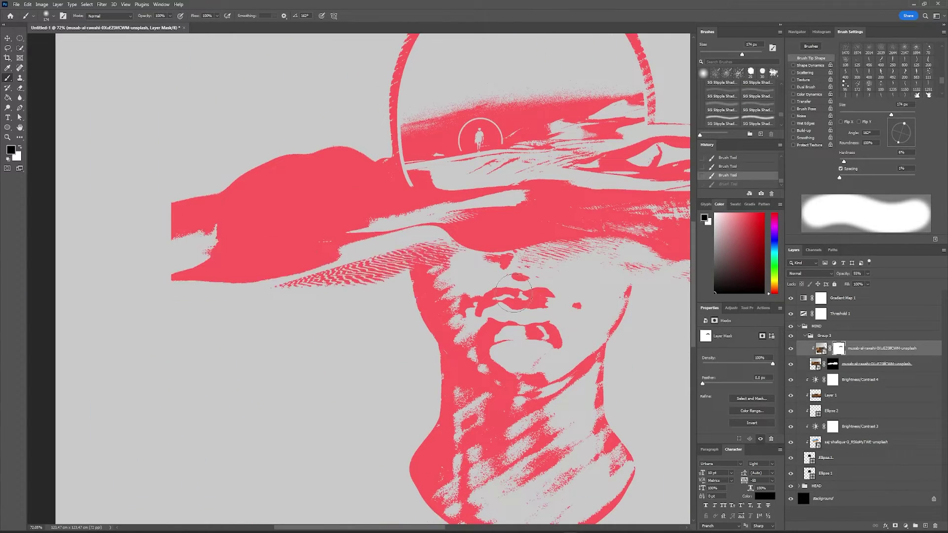
{"action": "left_click", "coordinate": [833, 364]}
{"action": "scroll", "coordinate": [548, 336], "scroll_direction": "down", "scroll_amount": 1}
{"action": "scroll", "coordinate": [547, 336], "scroll_direction": "up", "scroll_amount": 1}
{"action": "left_click_drag", "start_coordinate": [227, 218], "coordinate": [527, 302]}
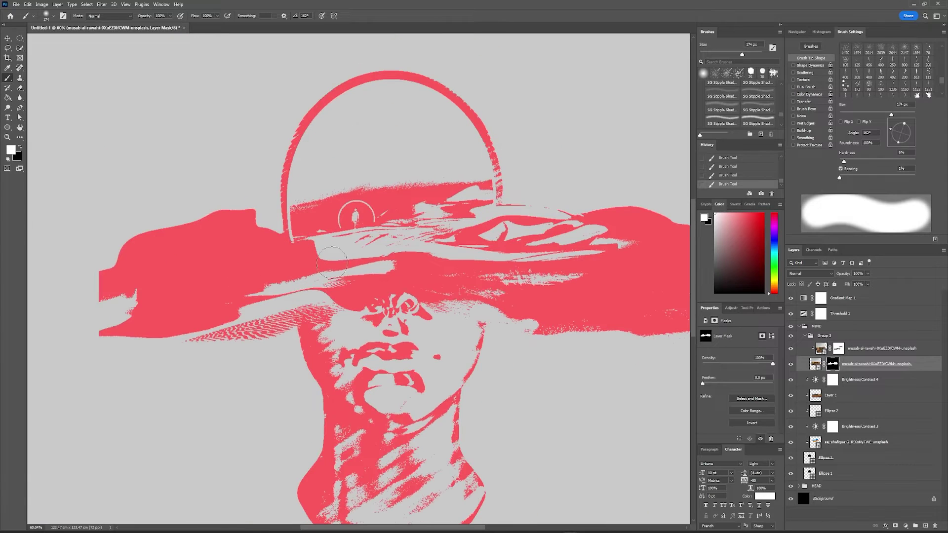
{"action": "scroll", "coordinate": [526, 303], "scroll_direction": "down", "scroll_amount": 1}
{"action": "key", "text": "v"}
{"action": "key", "text": "ctrl+z"}
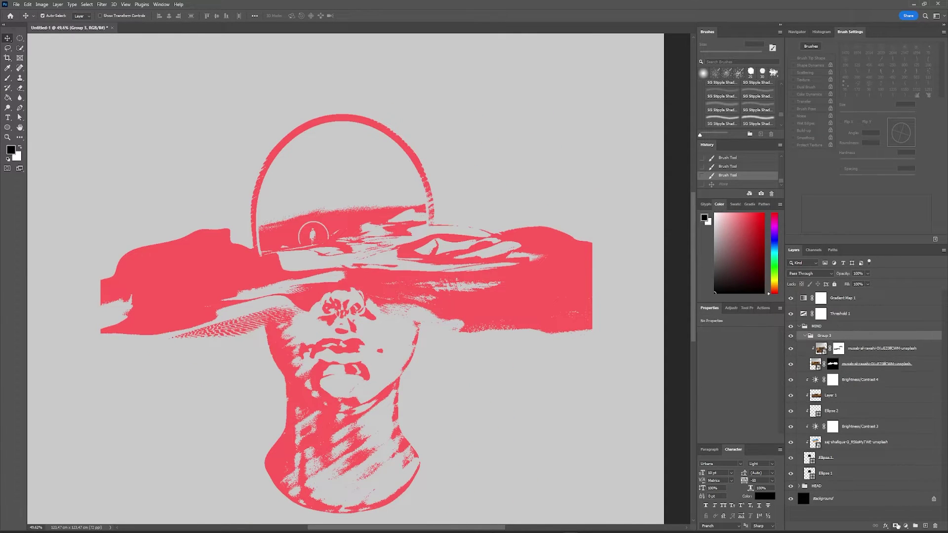
Mask Group 3 and speckle both band ends with an SG Stipple Shading brush.
{"action": "left_click", "coordinate": [896, 526]}
{"action": "key", "text": "b"}
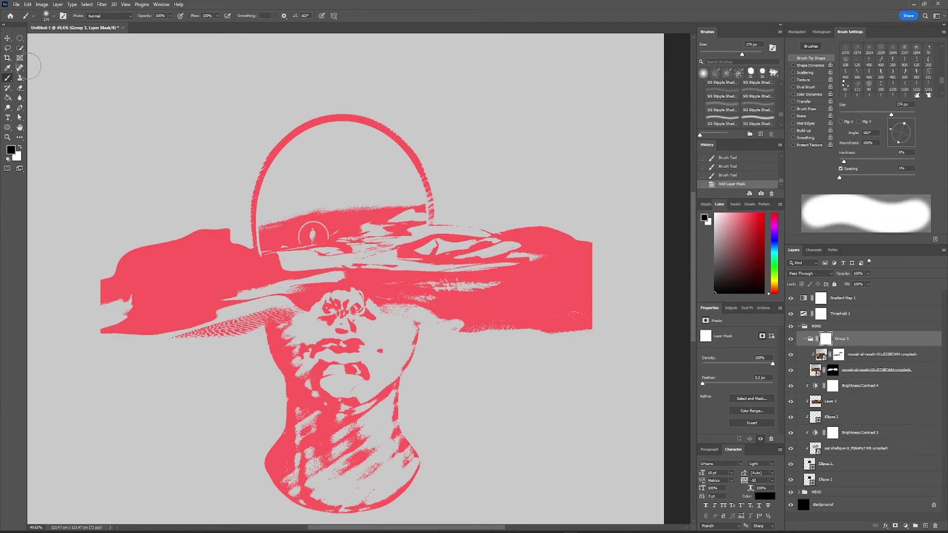
{"action": "left_click", "coordinate": [49, 15]}
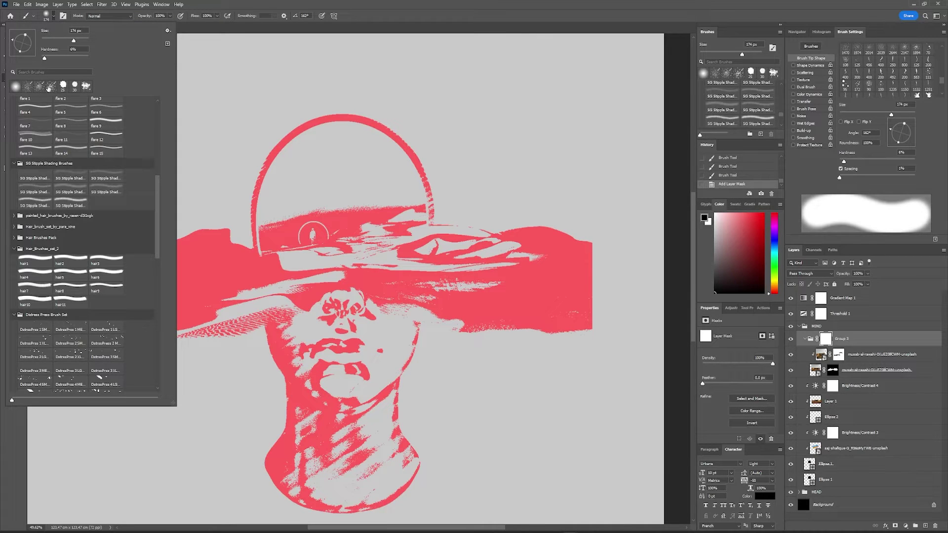
{"action": "left_click", "coordinate": [41, 88]}
{"action": "left_click", "coordinate": [186, 314]}
{"action": "scroll", "coordinate": [171, 226], "scroll_direction": "up", "scroll_amount": 2}
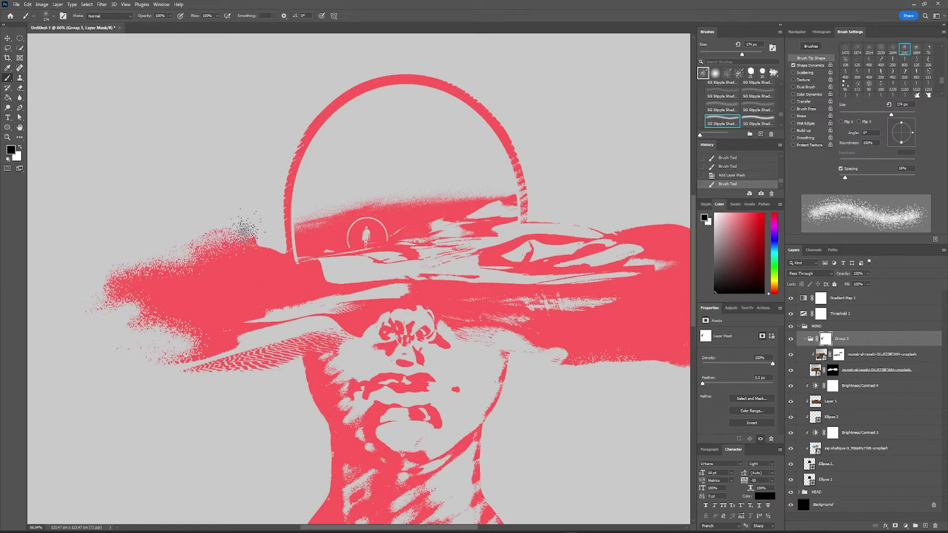
{"action": "left_click", "coordinate": [48, 16]}
{"action": "left_click_drag", "start_coordinate": [304, 363], "coordinate": [148, 315]}
{"action": "left_click_drag", "start_coordinate": [268, 297], "coordinate": [126, 259]}
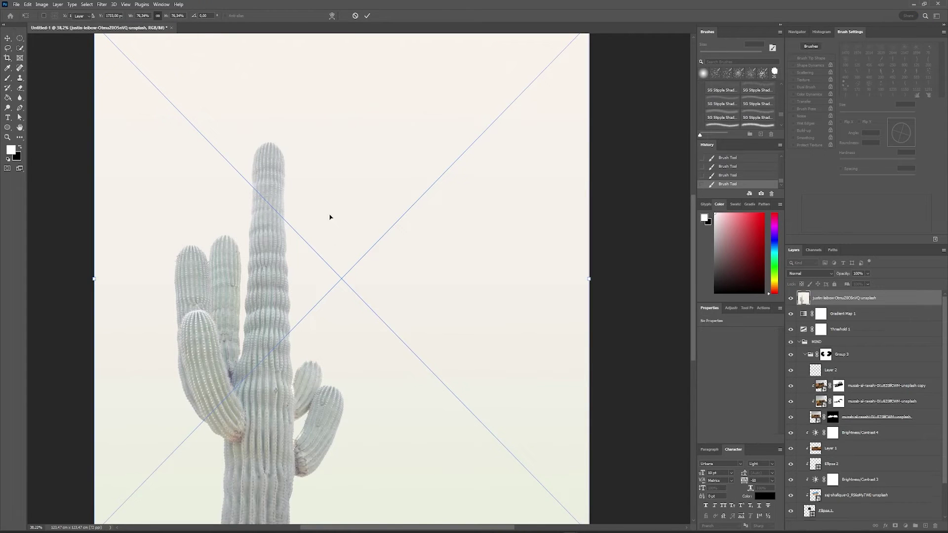
Cut out the first cactus with Select Sky, Quick Selection and an inverse mask, then shift it left.
{"action": "left_click_drag", "start_coordinate": [322, 354], "coordinate": [385, 281]}
{"action": "scroll", "coordinate": [384, 276], "scroll_direction": "down", "scroll_amount": 2}
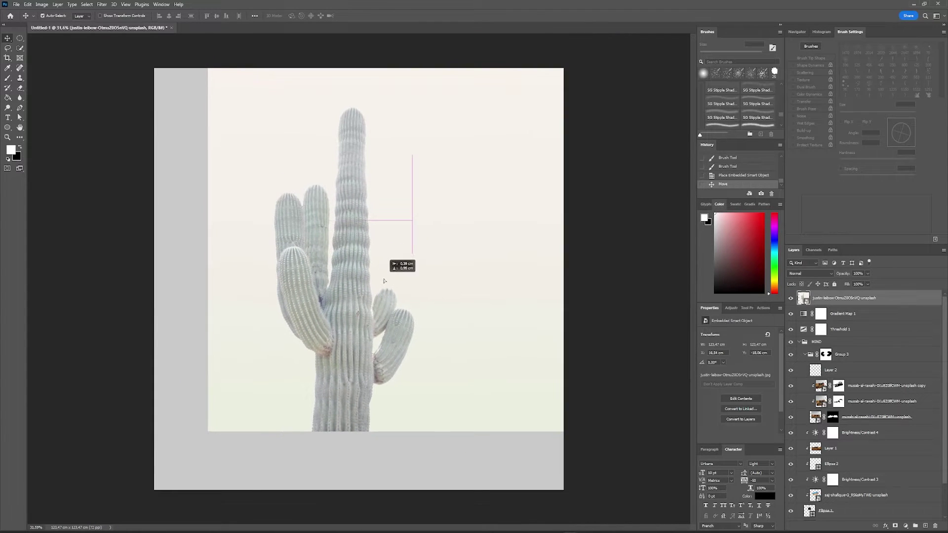
{"action": "left_click", "coordinate": [93, 6]}
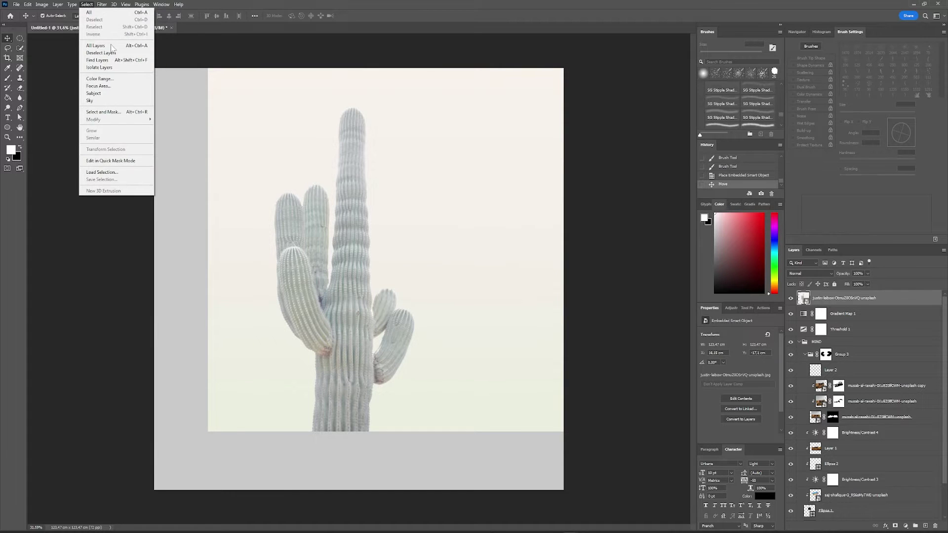
{"action": "left_click", "coordinate": [189, 125]}
{"action": "key", "text": "w"}
{"action": "scroll", "coordinate": [337, 244], "scroll_direction": "up", "scroll_amount": 3}
{"action": "left_click", "coordinate": [384, 186]}
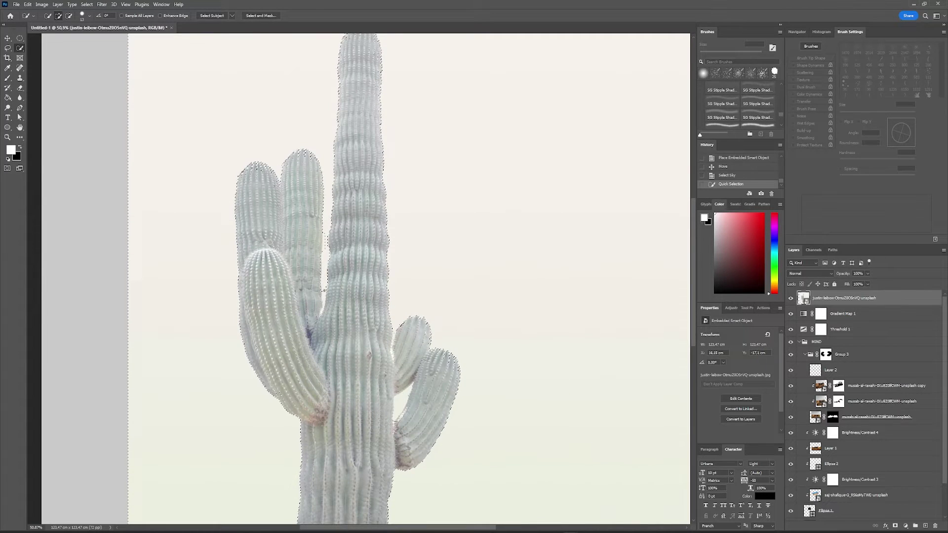
{"action": "left_click", "coordinate": [385, 216]}
{"action": "scroll", "coordinate": [345, 256], "scroll_direction": "down", "scroll_amount": 3}
{"action": "right_click", "coordinate": [355, 273]}
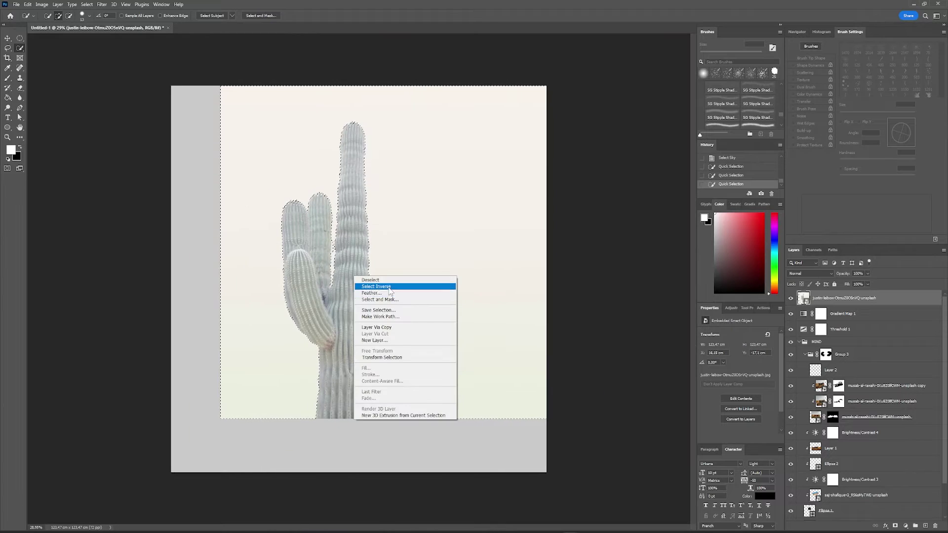
{"action": "left_click", "coordinate": [400, 284]}
{"action": "left_click", "coordinate": [896, 525]}
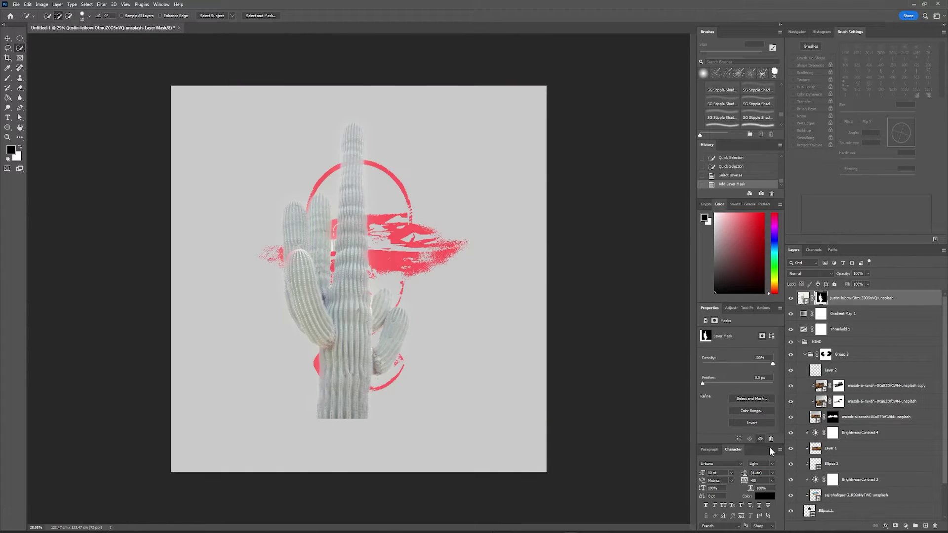
{"action": "scroll", "coordinate": [345, 327], "scroll_direction": "up", "scroll_amount": 2}
{"action": "key", "text": "v"}
{"action": "left_click_drag", "start_coordinate": [366, 333], "coordinate": [319, 333]}
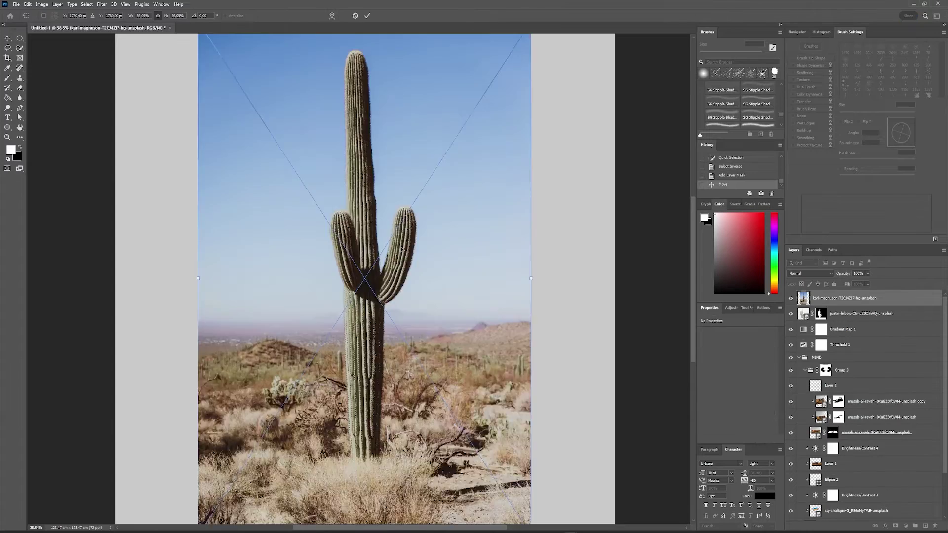
Place a second cactus photo and mask away its background.
{"action": "left_click", "coordinate": [87, 3]}
{"action": "left_click", "coordinate": [169, 78]}
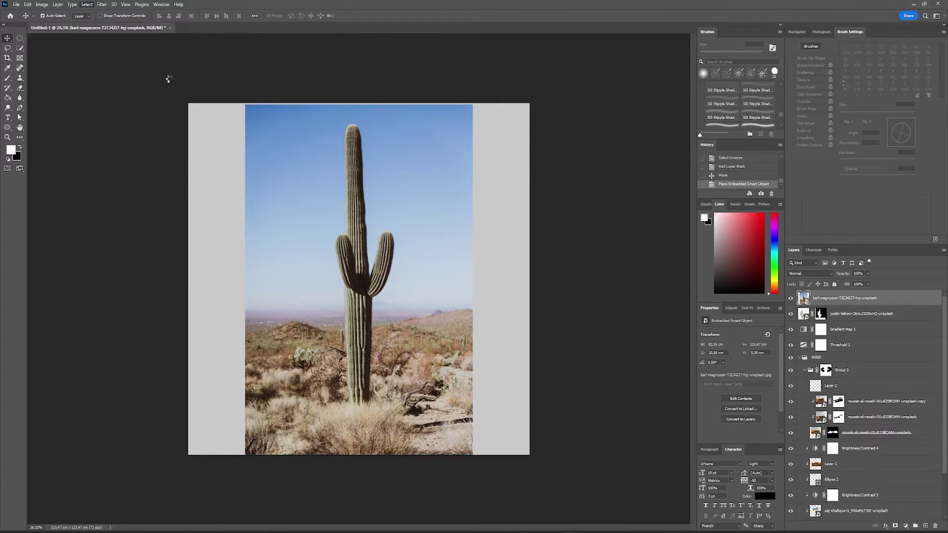
{"action": "left_click", "coordinate": [896, 526]}
{"action": "type", "text": "Cactus"}
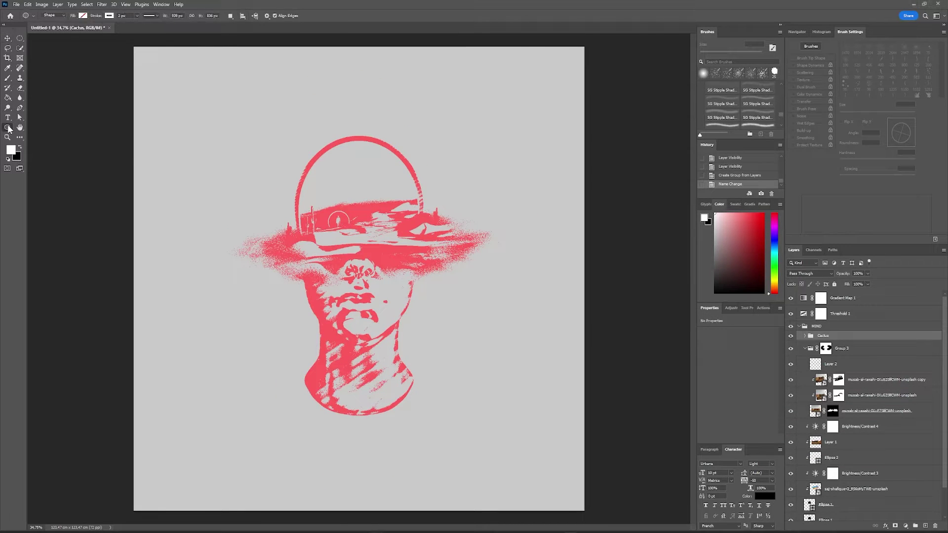
Draw a red circle, move it below the head groups, and scale it around the head.
{"action": "mouse_move", "coordinate": [542, 380]}
{"action": "left_mouse_down"}
{"action": "mouse_move", "coordinate": [551, 275]}
{"action": "mouse_move", "coordinate": [576, 272]}
{"action": "left_mouse_up"}
{"action": "key", "text": "v"}
{"action": "key", "text": "ctrl+shift+bracketleft"}
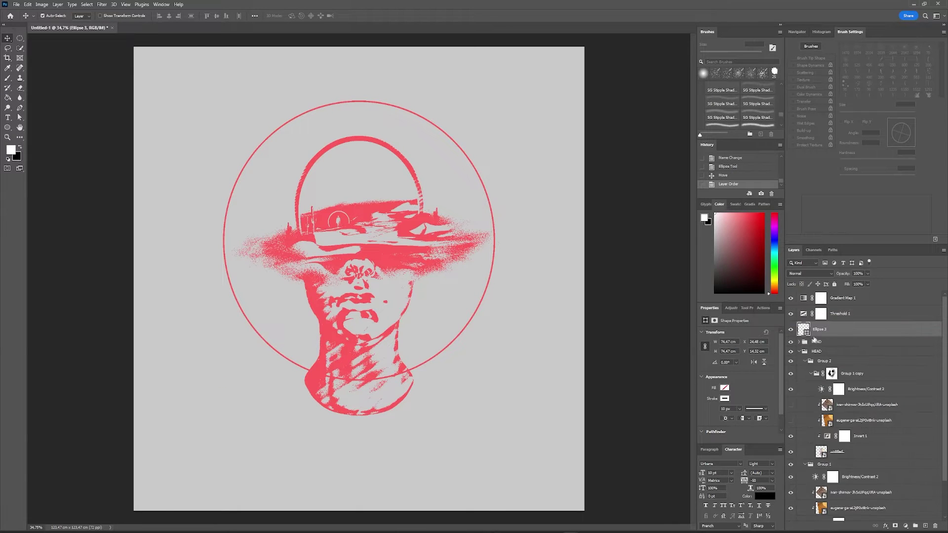
{"action": "key", "text": "ctrl+shift+bracketleft"}
{"action": "key", "text": "ctrl+t"}
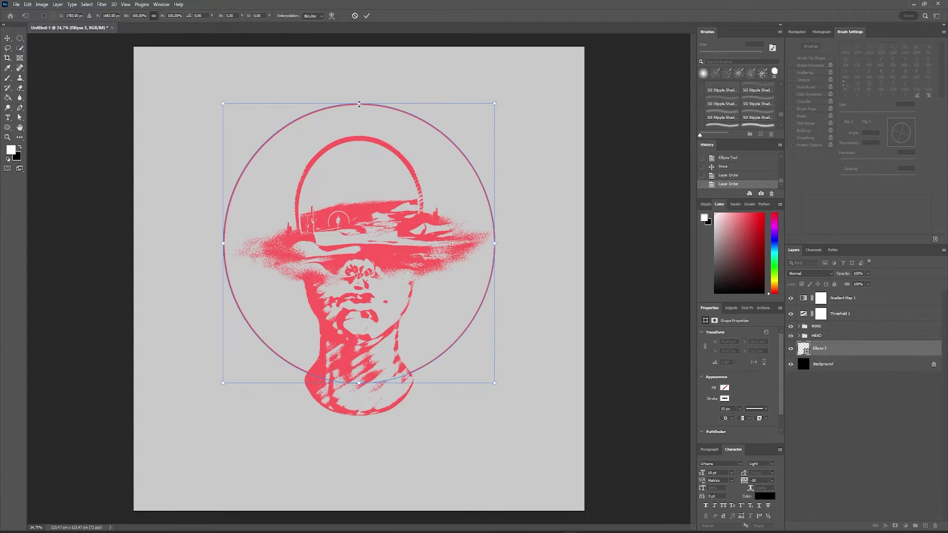
{"action": "left_click_drag", "start_coordinate": [495, 243], "coordinate": [474, 229]}
{"action": "mouse_move", "coordinate": [359, 104]}
{"action": "left_mouse_down"}
{"action": "mouse_move", "coordinate": [351, 97]}
{"action": "mouse_move", "coordinate": [386, 136]}
{"action": "left_mouse_up"}
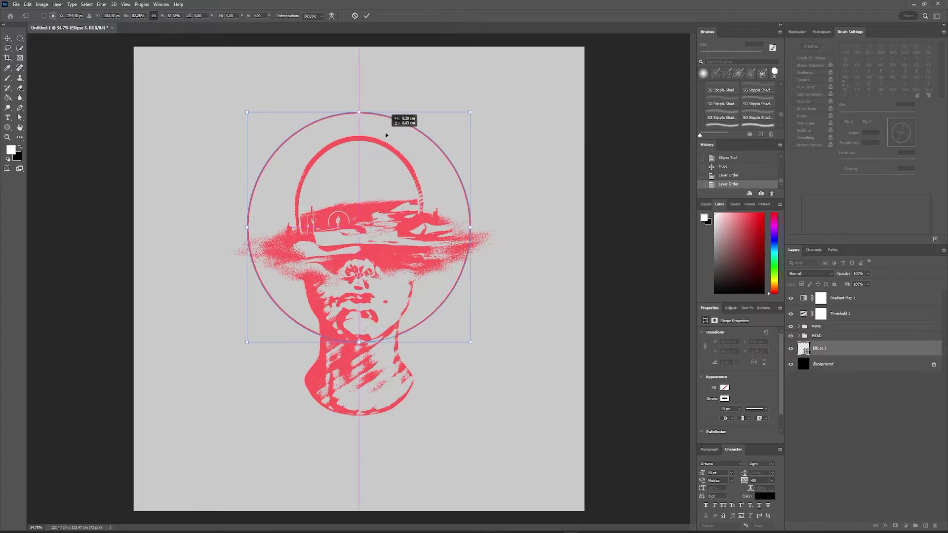
{"action": "key", "text": "Return"}
{"action": "scroll", "coordinate": [353, 219], "scroll_direction": "up", "scroll_amount": 3}
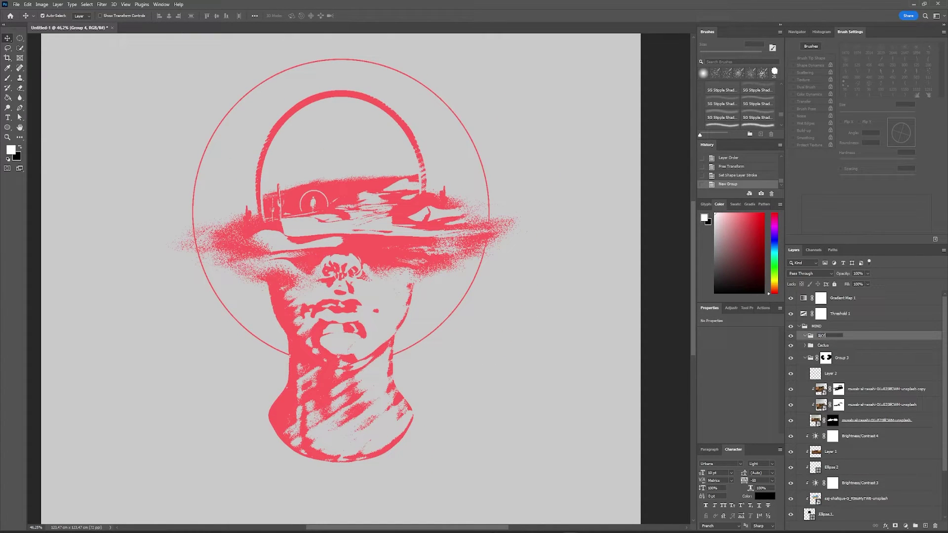
{"action": "scroll", "coordinate": [815, 335], "scroll_direction": "down", "scroll_amount": 2}
{"action": "scroll", "coordinate": [817, 401], "scroll_direction": "down", "scroll_amount": 2}
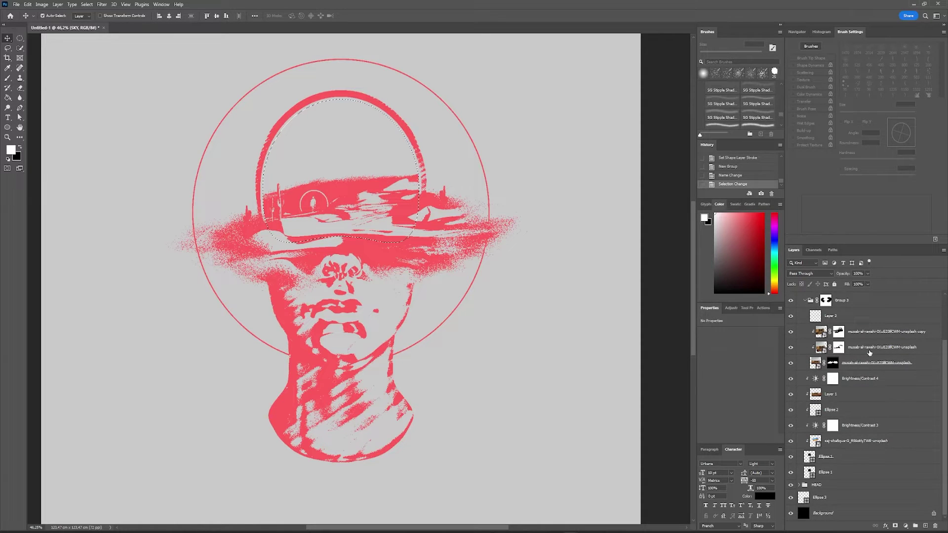
{"action": "scroll", "coordinate": [860, 340], "scroll_direction": "up", "scroll_amount": 3}
Add a layer mask to the SKY group, limiting it to the dome area.
{"action": "left_click", "coordinate": [896, 526]}
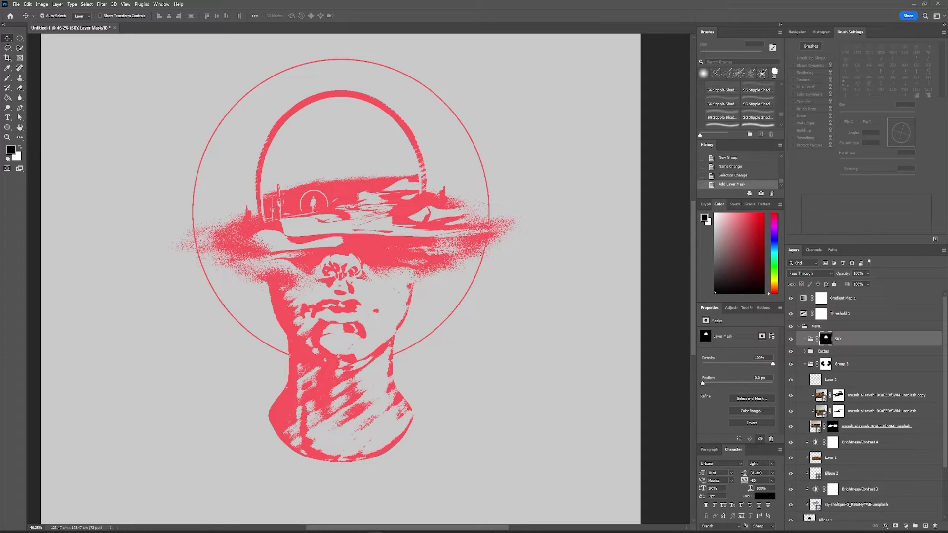
Place a sky photo in the SKY group, move it up over the dome, and lower its opacity.
{"action": "left_click_drag", "start_coordinate": [389, 238], "coordinate": [810, 362]}
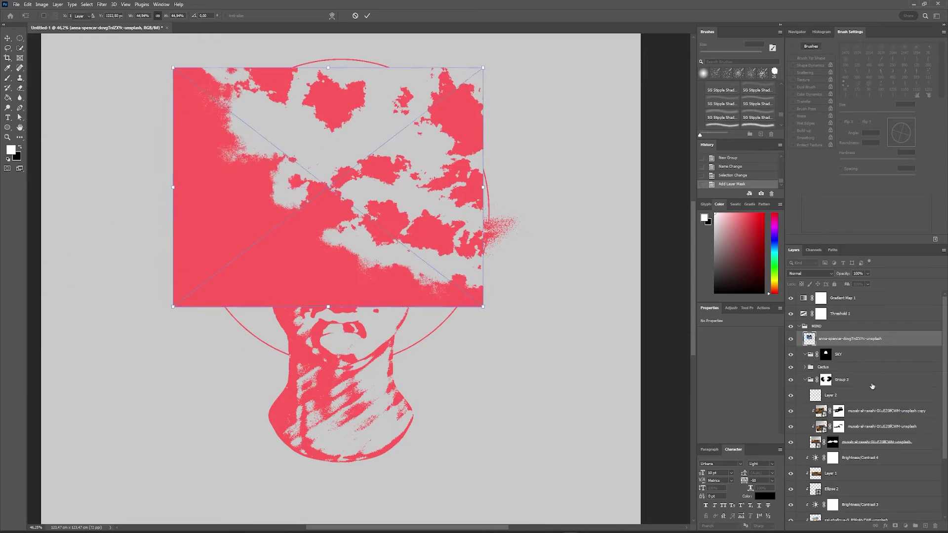
{"action": "key", "text": "ctrl+t"}
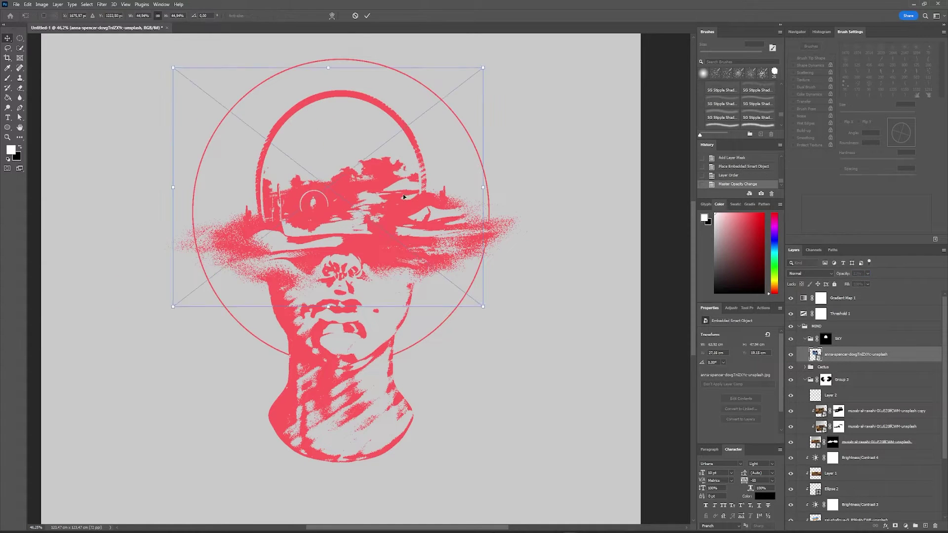
{"action": "left_click_drag", "start_coordinate": [404, 192], "coordinate": [402, 111]}
{"action": "key", "text": "Return"}
{"action": "key", "text": "3"}
{"action": "key", "text": "4"}
Mask the sky photo, paint on the mask in black, and enlarge the clouds over the dome.
{"action": "left_click", "coordinate": [906, 525]}
{"action": "key", "text": "b"}
{"action": "key", "text": "x"}
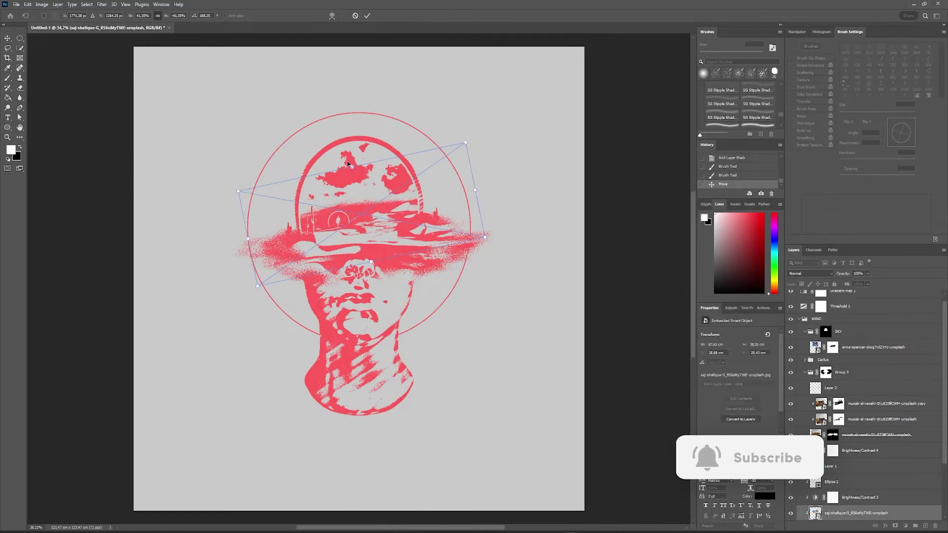
{"action": "scroll", "coordinate": [360, 163], "scroll_direction": "up", "scroll_amount": 3}
{"action": "left_click_drag", "start_coordinate": [345, 172], "coordinate": [346, 148]}
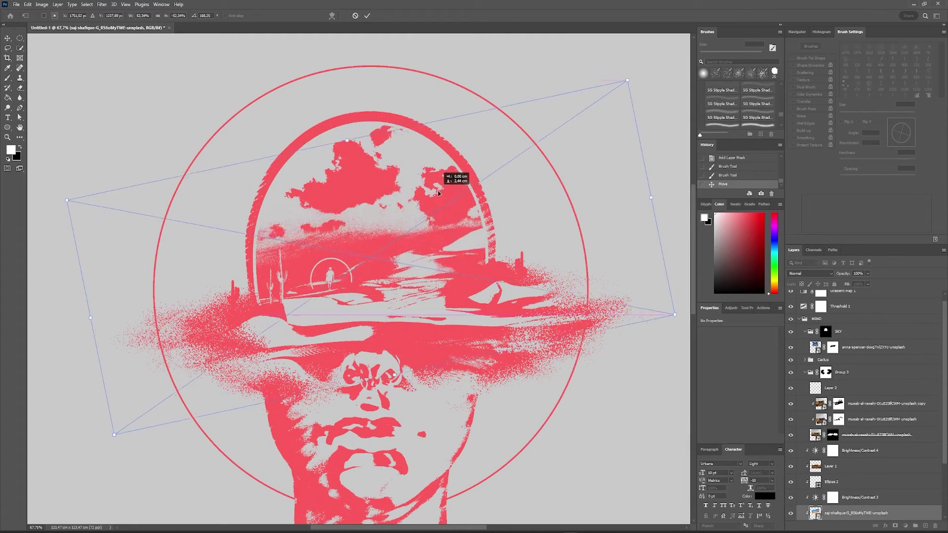
{"action": "key", "text": "Return"}
{"action": "scroll", "coordinate": [445, 171], "scroll_direction": "down", "scroll_amount": 3}
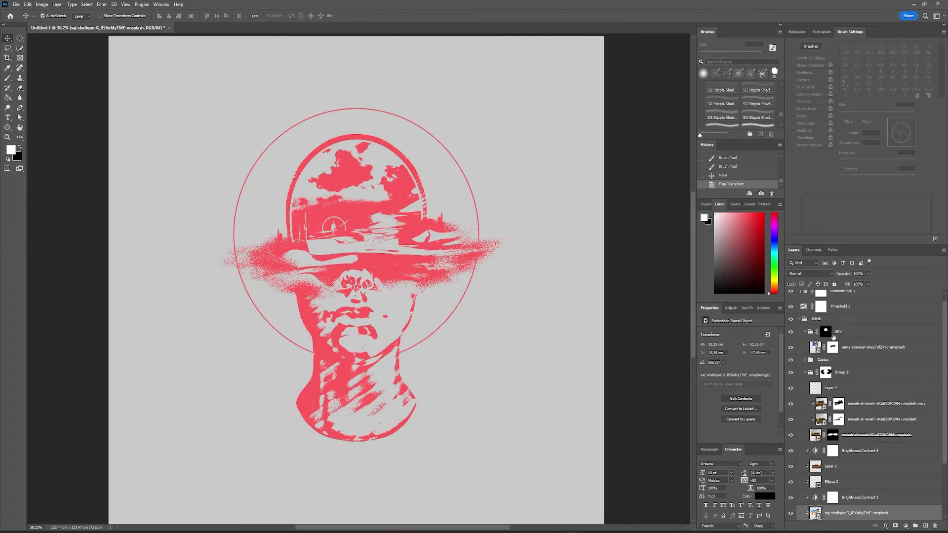
{"action": "left_click", "coordinate": [799, 348]}
{"action": "left_click", "coordinate": [366, 243]}
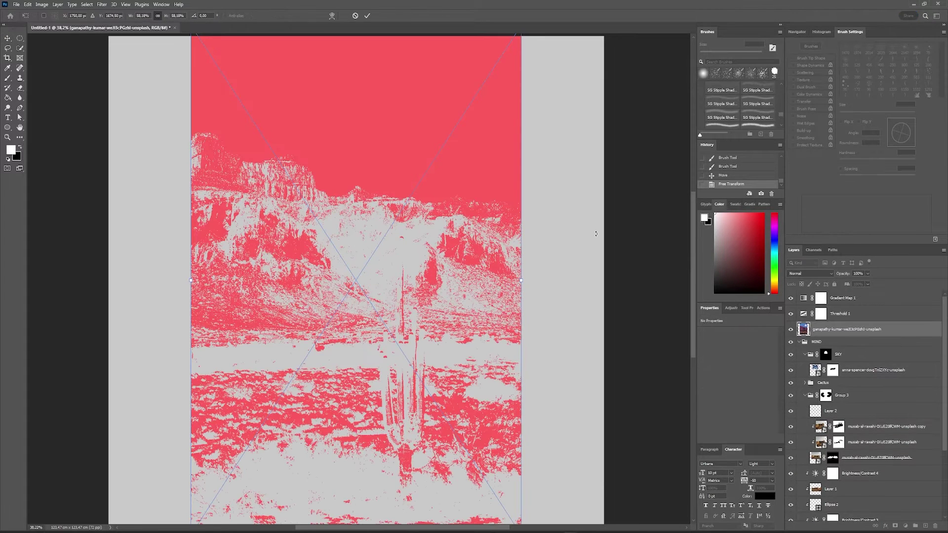
Bring the moon photo to the top, mask it to the round moon, and make it a smart object.
{"action": "key", "text": "Return"}
{"action": "key", "text": "ctrl+shift+bracketright"}
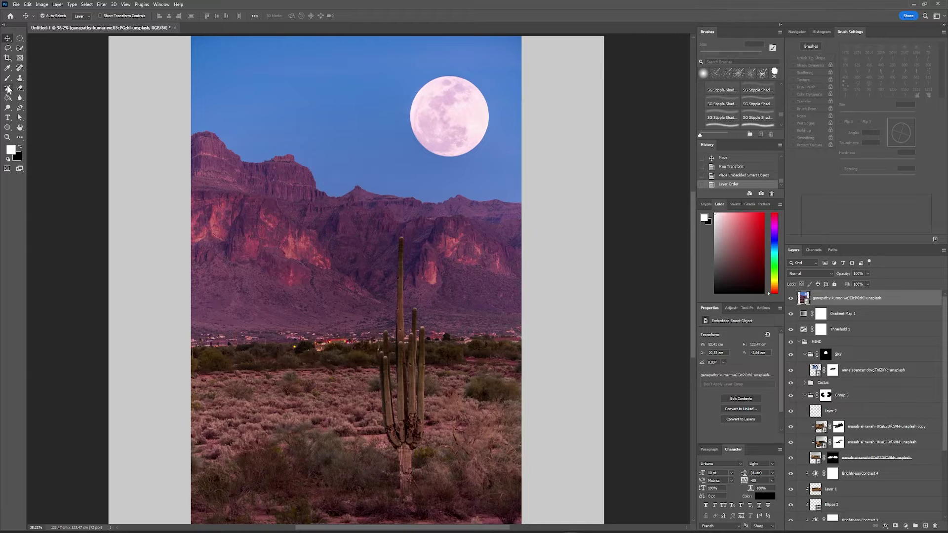
{"action": "scroll", "coordinate": [444, 44], "scroll_direction": "up", "scroll_amount": 5}
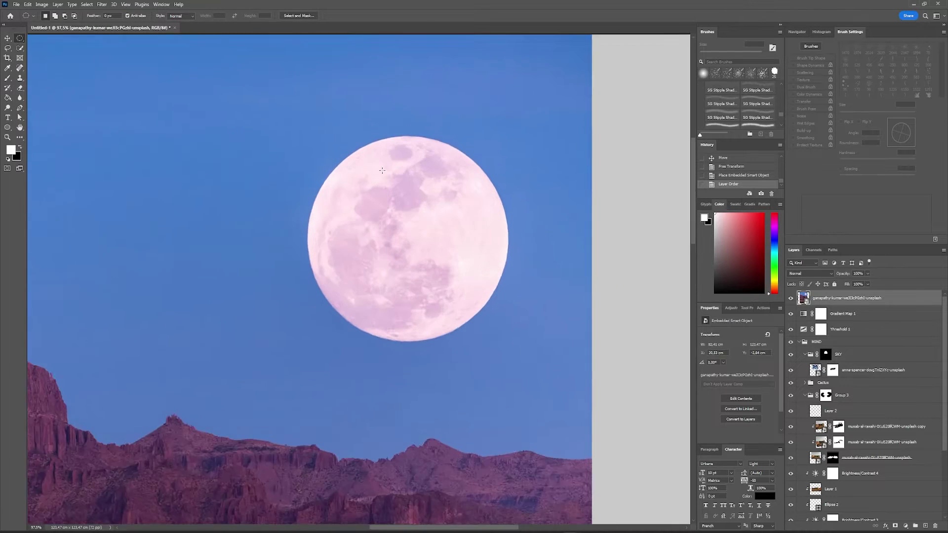
{"action": "left_click_drag", "start_coordinate": [476, 314], "coordinate": [478, 317]}
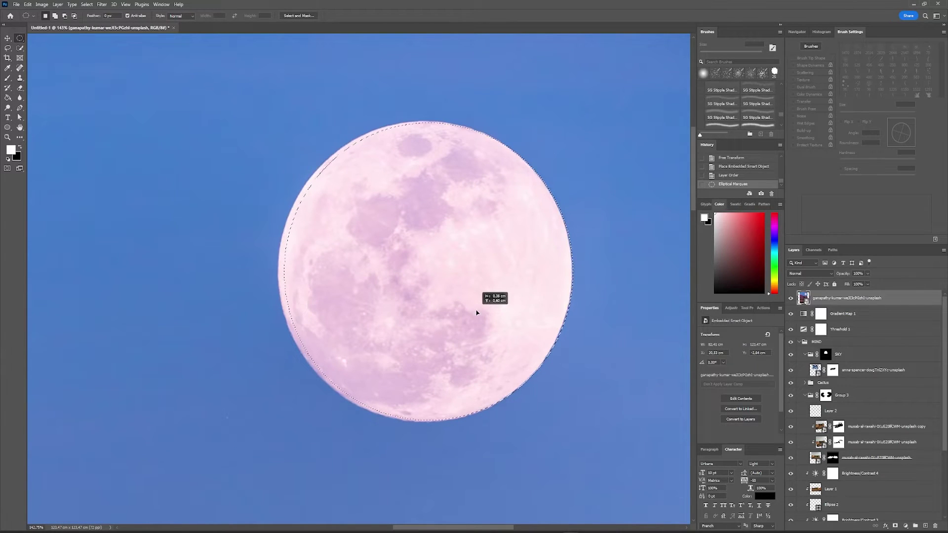
{"action": "left_click", "coordinate": [879, 522]}
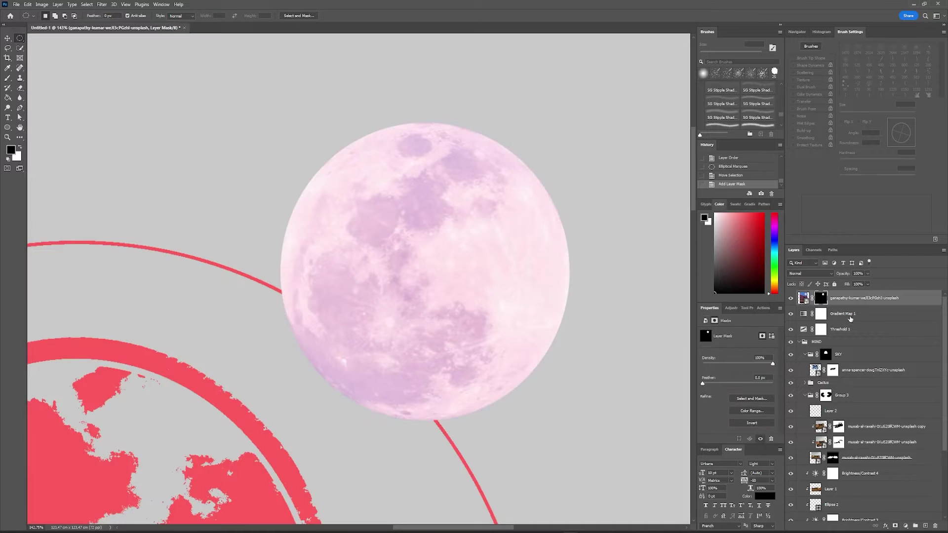
{"action": "right_click", "coordinate": [850, 297]}
{"action": "left_click", "coordinate": [816, 273]}
{"action": "right_click", "coordinate": [850, 295]}
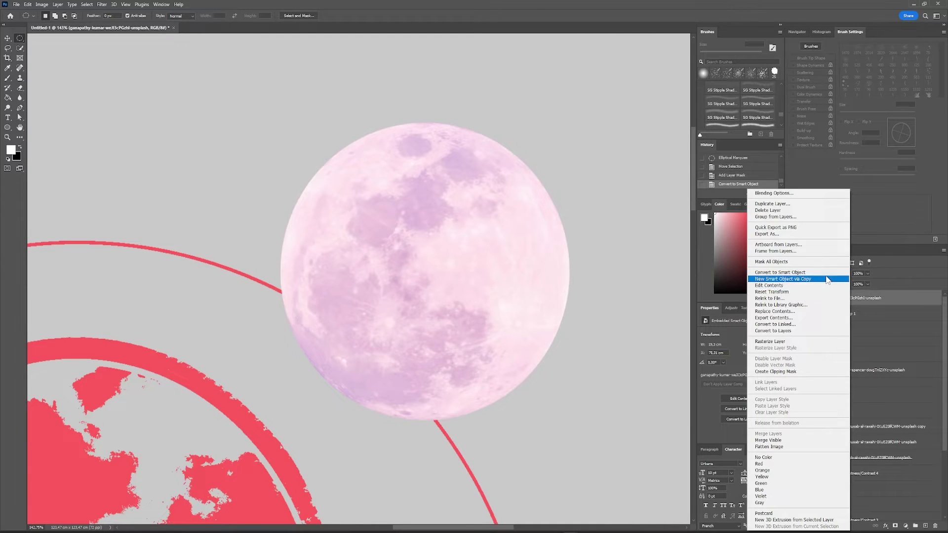
{"action": "left_click", "coordinate": [780, 271]}
{"action": "scroll", "coordinate": [453, 216], "scroll_direction": "down", "scroll_amount": 5}
{"action": "scroll", "coordinate": [452, 216], "scroll_direction": "up", "scroll_amount": 2}
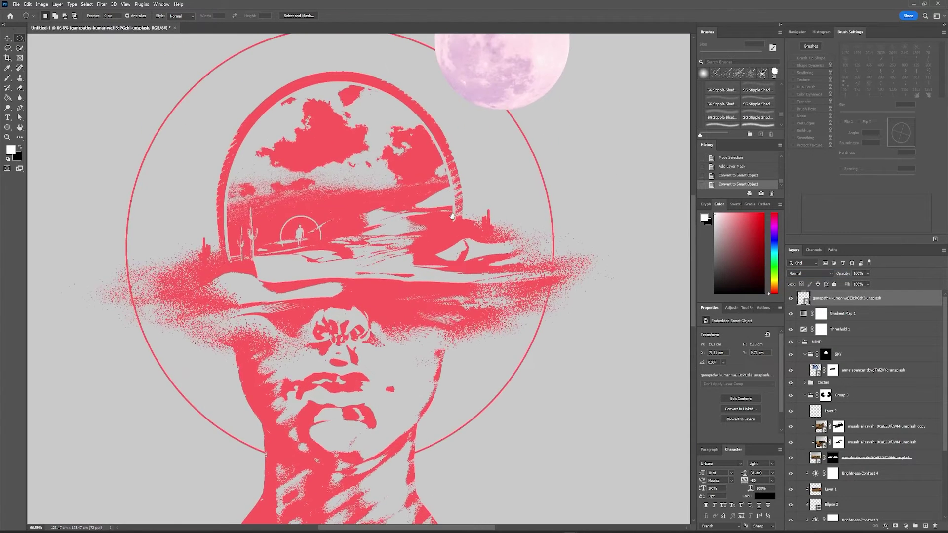
Shrink the moon to about three quarters and place it on the circle's upper edge.
{"action": "key", "text": "v"}
{"action": "left_click_drag", "start_coordinate": [545, 65], "coordinate": [476, 115]}
{"action": "scroll", "coordinate": [427, 161], "scroll_direction": "down", "scroll_amount": 3}
{"action": "scroll", "coordinate": [403, 157], "scroll_direction": "up", "scroll_amount": 1}
{"action": "key", "text": "ctrl+t"}
{"action": "left_click_drag", "start_coordinate": [442, 162], "coordinate": [424, 167]}
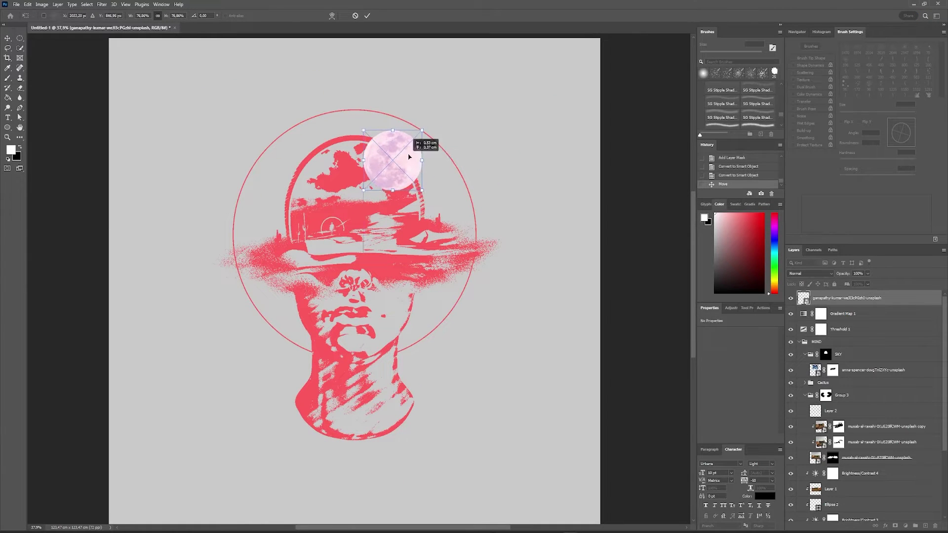
{"action": "left_click_drag", "start_coordinate": [409, 157], "coordinate": [421, 151]}
{"action": "key", "text": "Return"}
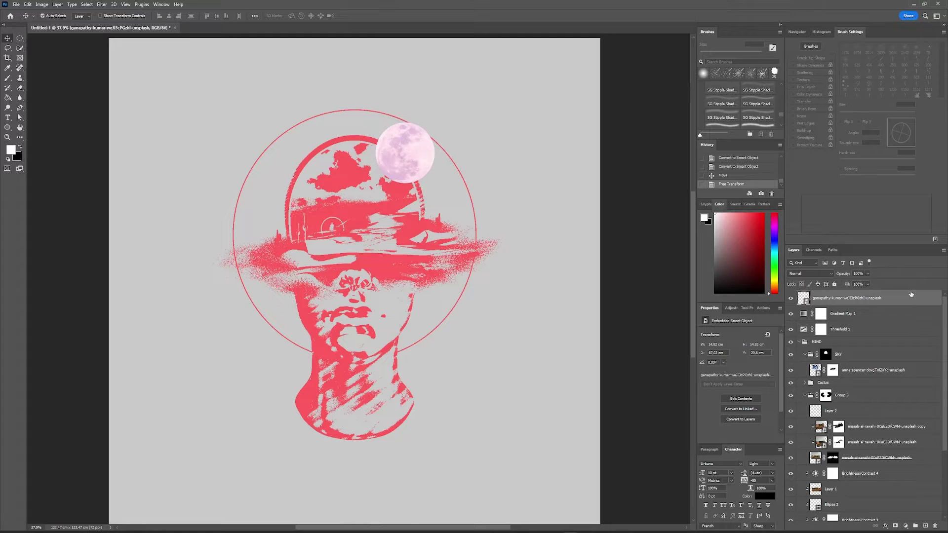
Move the moon into MIND and add two clipped Brightness/Contrast adjustments.
{"action": "left_click_drag", "start_coordinate": [911, 296], "coordinate": [893, 342]}
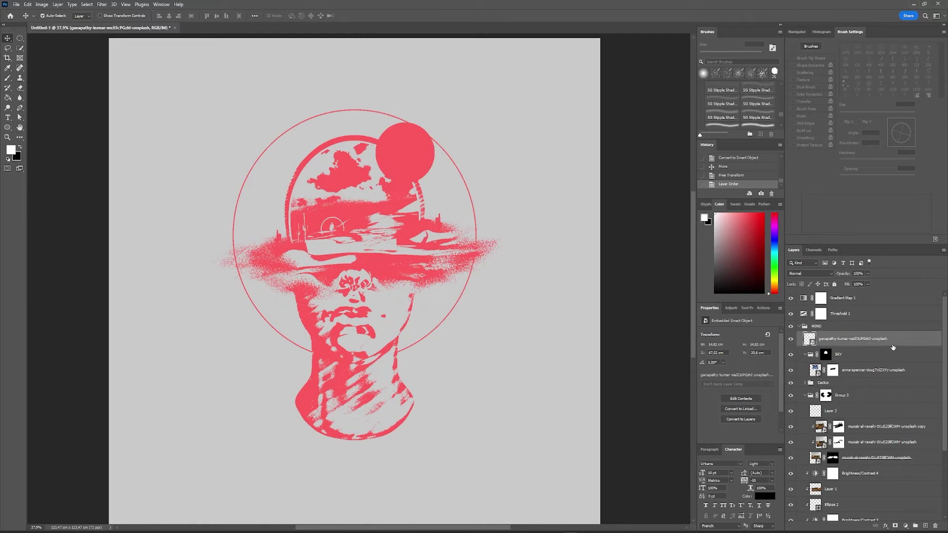
{"action": "left_click", "coordinate": [715, 327]}
{"action": "right_click", "coordinate": [852, 339]}
{"action": "left_click", "coordinate": [875, 158]}
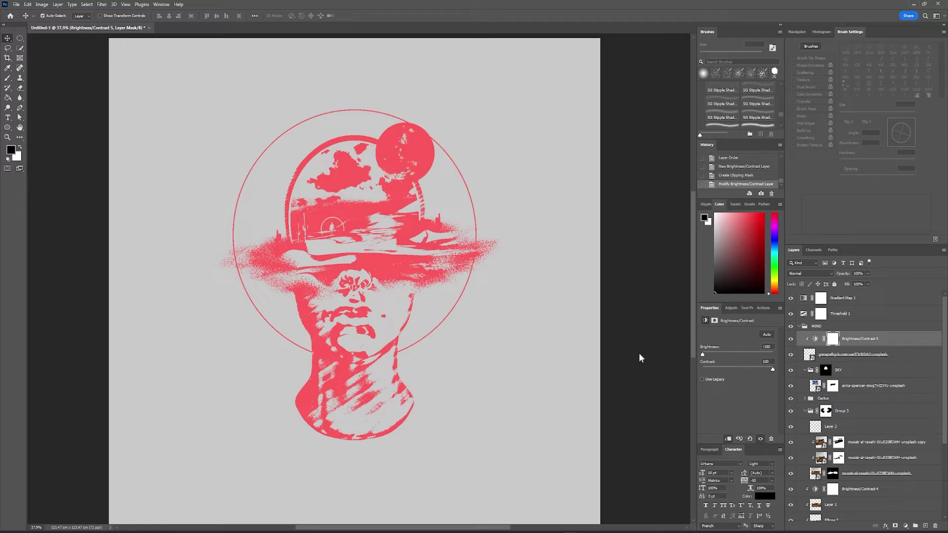
{"action": "left_click_drag", "start_coordinate": [926, 523], "coordinate": [926, 524]}
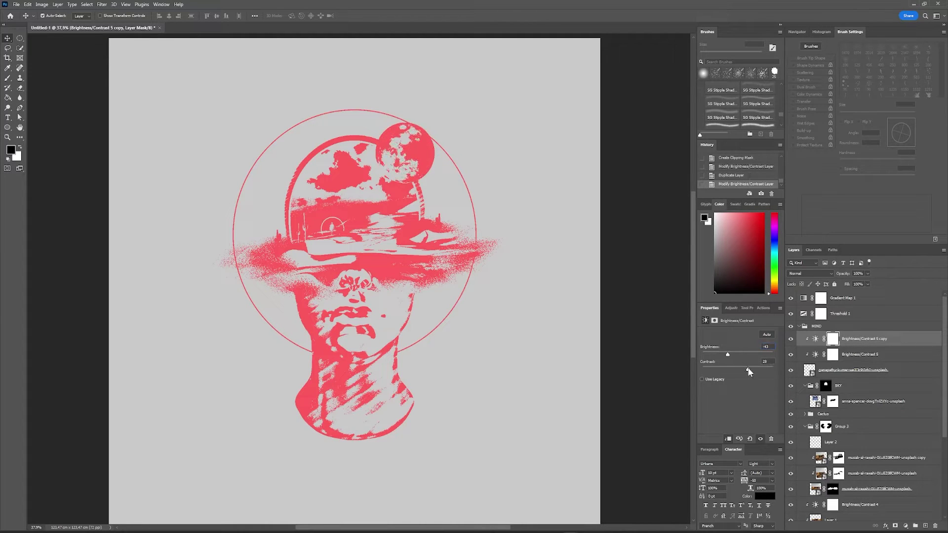
Add a Stroke layer style outlining the moon.
{"action": "double_click", "coordinate": [877, 371]}
{"action": "left_click", "coordinate": [548, 362]}
{"action": "left_click_drag", "start_coordinate": [663, 325], "coordinate": [663, 326]}
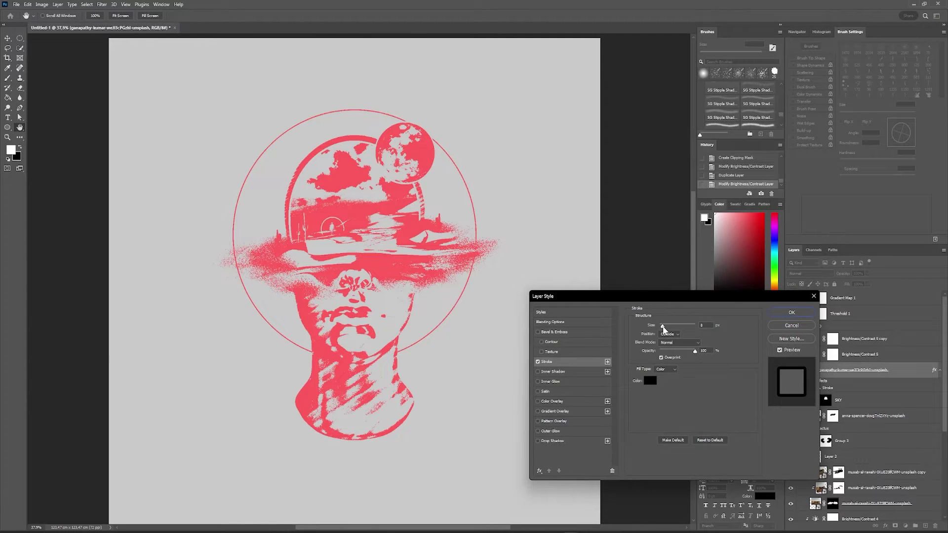
{"action": "left_click", "coordinate": [791, 313]}
Group the moon as MOON, shrink it slightly, and add an empty SKY group above.
{"action": "key", "text": "ctrl+g"}
{"action": "double_click", "coordinate": [846, 335]}
{"action": "type", "text": "MOON"}
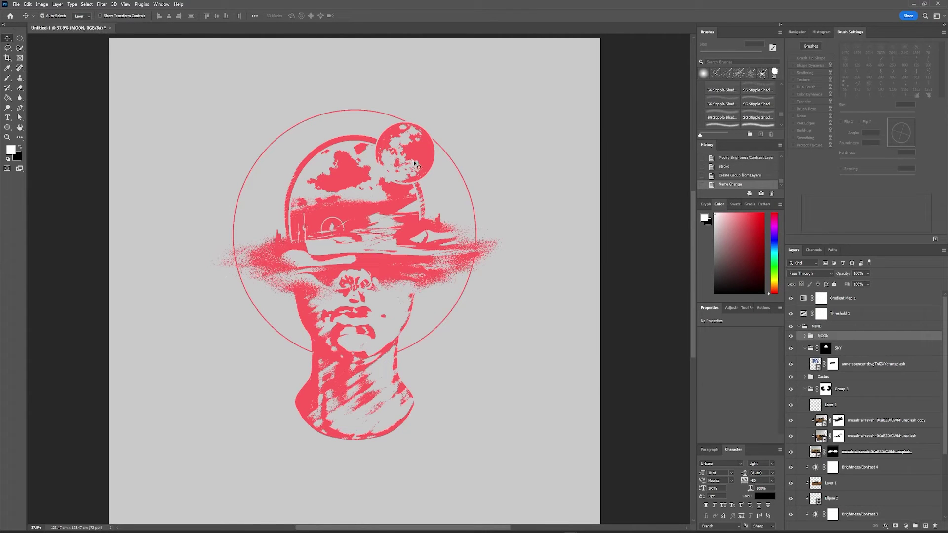
{"action": "left_click_drag", "start_coordinate": [414, 160], "coordinate": [429, 172]}
{"action": "key", "text": "ctrl+t"}
{"action": "key", "text": "Return"}
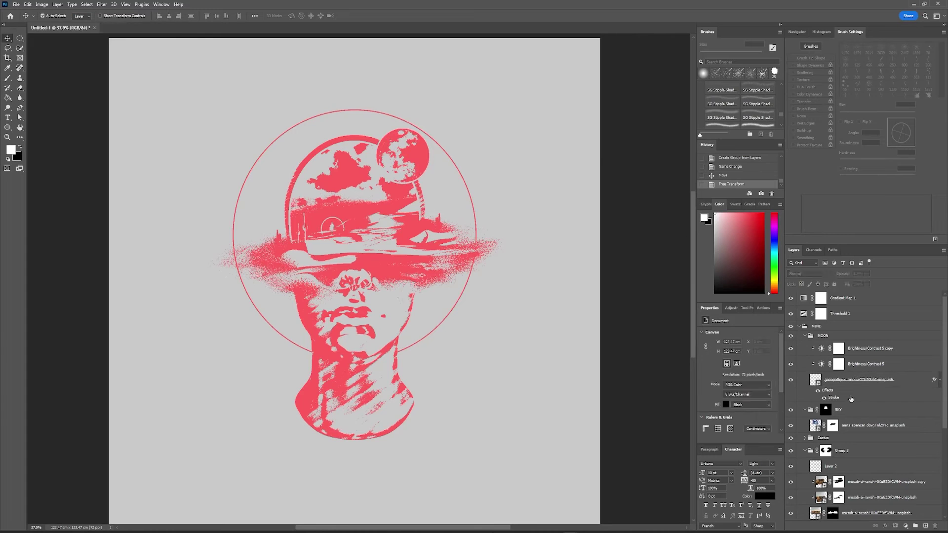
{"action": "left_click", "coordinate": [915, 525]}
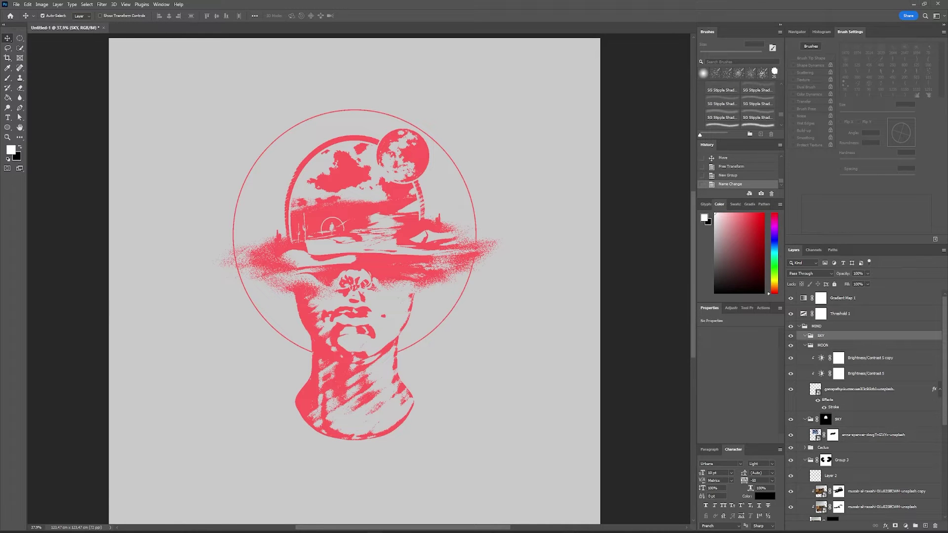
Place the cloud photo in the poster and resize it.
{"action": "left_click_drag", "start_coordinate": [270, 186], "coordinate": [399, 199]}
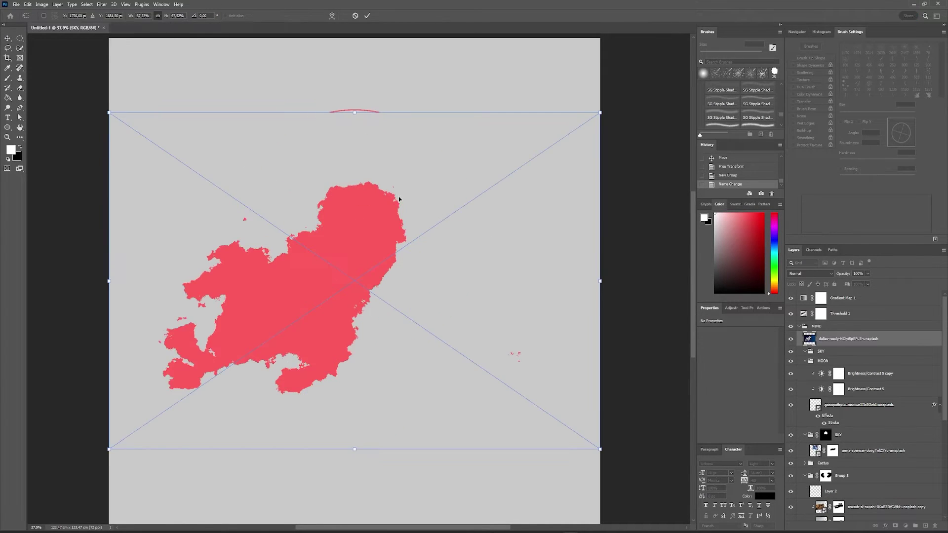
{"action": "key", "text": "Return"}
{"action": "left_click_drag", "start_coordinate": [791, 298], "coordinate": [791, 314]}
Hide the threshold, mask the cloud layer to its white clouds via Color Range, then restore the threshold.
{"action": "left_click_drag", "start_coordinate": [383, 231], "coordinate": [390, 235]}
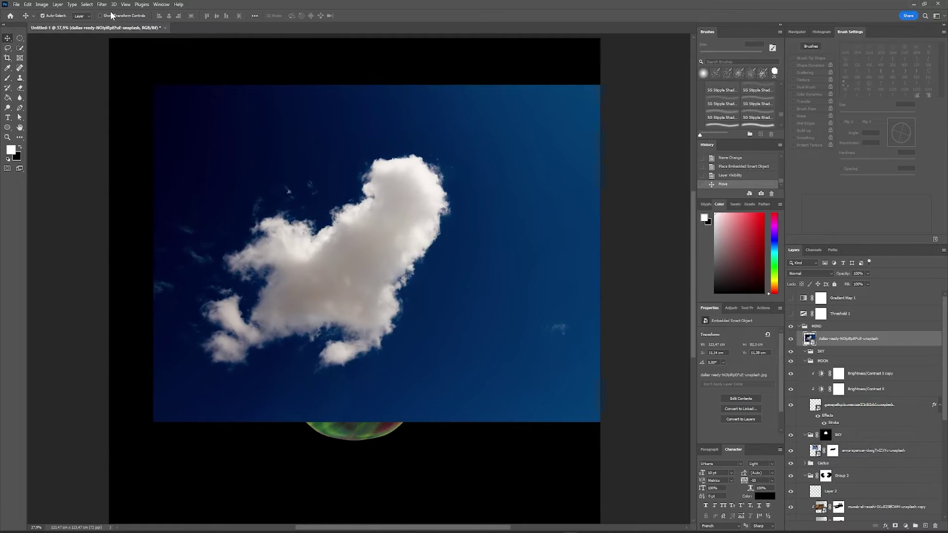
{"action": "left_click", "coordinate": [87, 3]}
{"action": "left_click", "coordinate": [109, 79]}
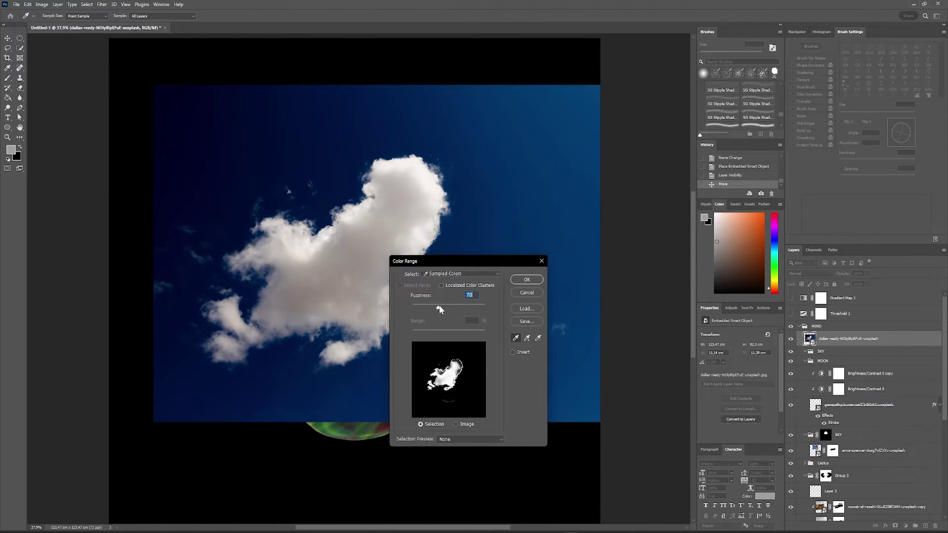
{"action": "left_click", "coordinate": [524, 280]}
{"action": "left_click", "coordinate": [896, 525]}
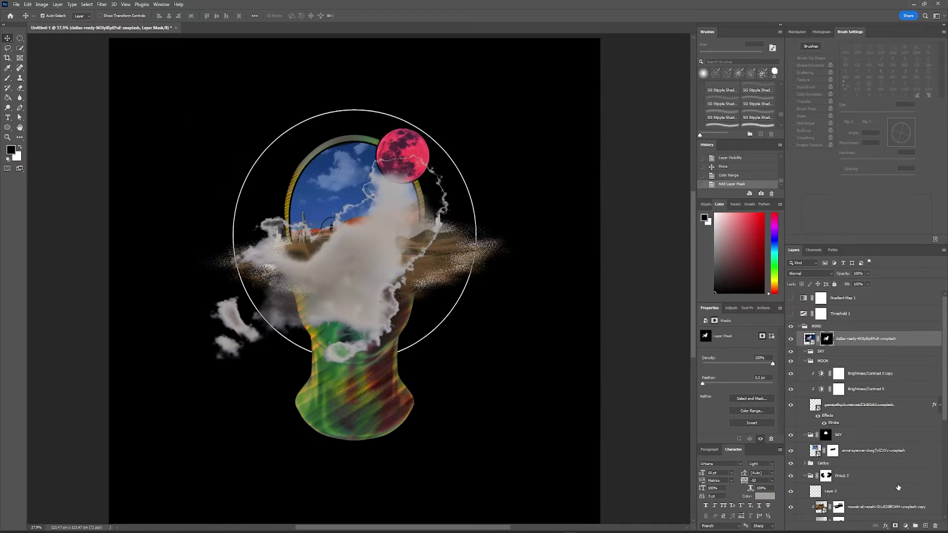
{"action": "left_click_drag", "start_coordinate": [790, 298], "coordinate": [790, 313]}
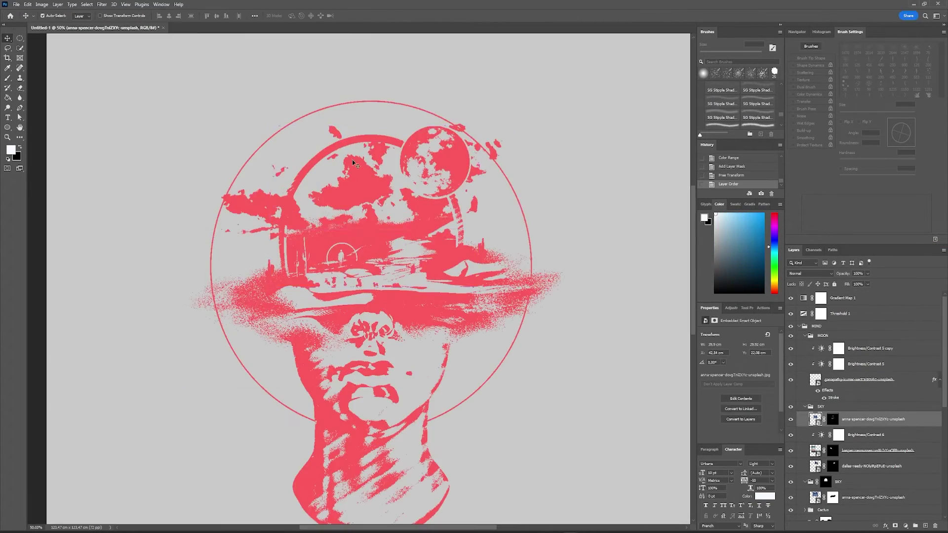
Raise the cloud shapes, then rotate, enlarge and mask a duplicate of the musab landscape photo.
{"action": "left_click_drag", "start_coordinate": [354, 163], "coordinate": [426, 152]}
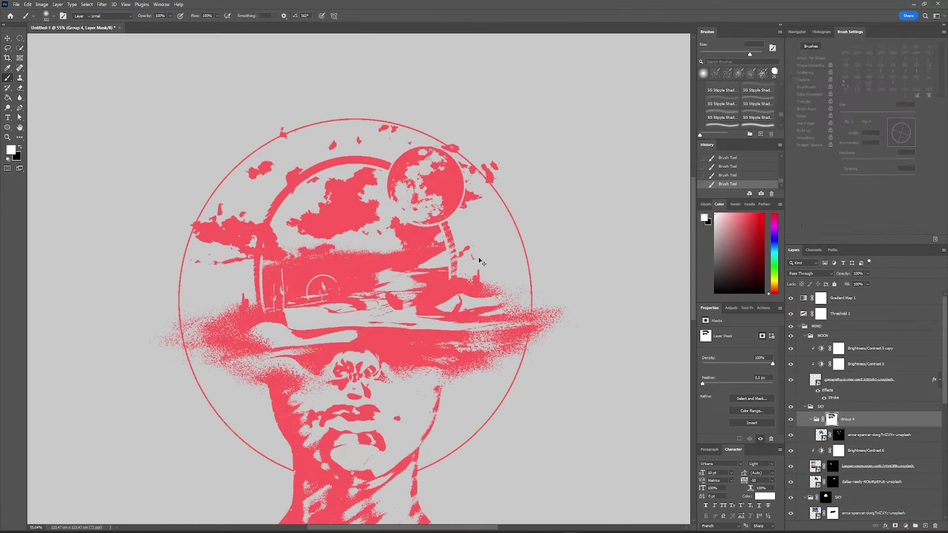
{"action": "scroll", "coordinate": [371, 223], "scroll_direction": "down", "scroll_amount": 2}
{"action": "key", "text": "v"}
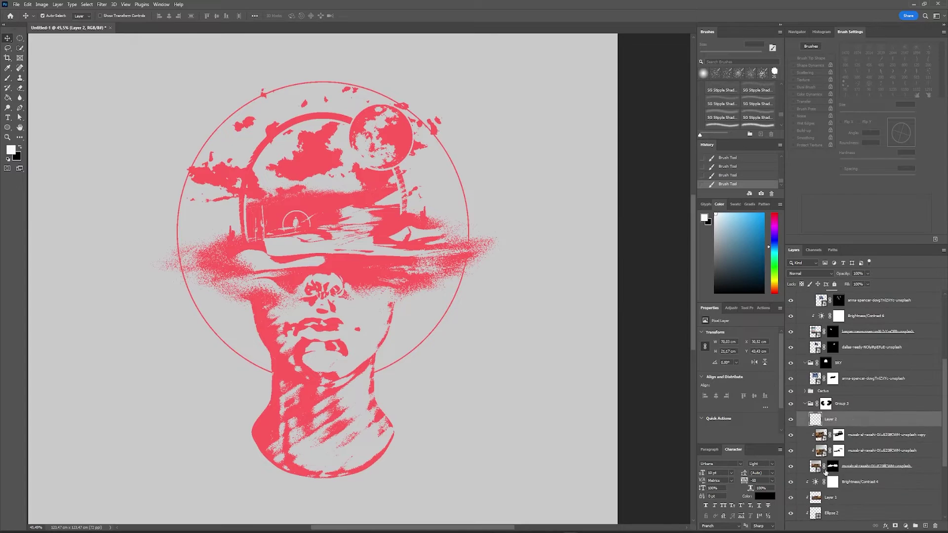
{"action": "key", "text": "ctrl+t"}
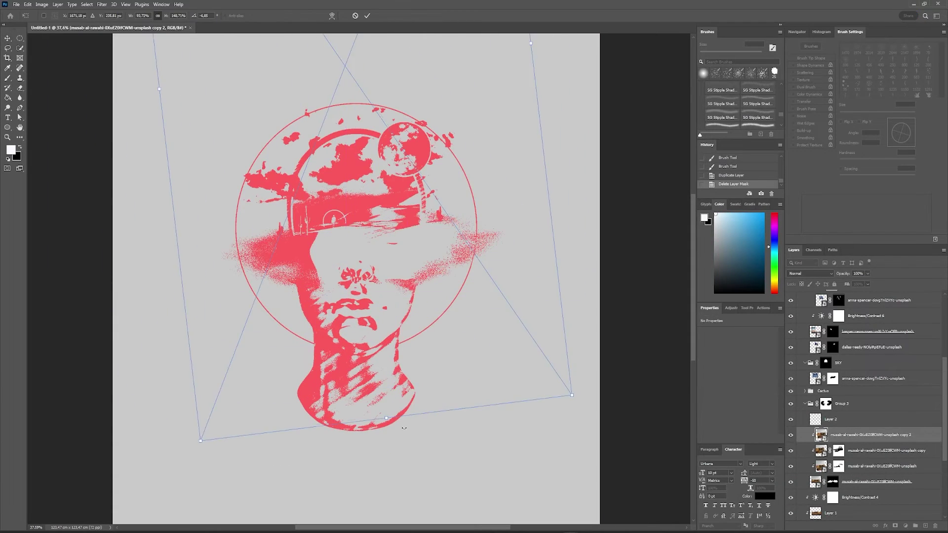
{"action": "left_click_drag", "start_coordinate": [445, 222], "coordinate": [392, 245]}
{"action": "key", "text": "Return"}
{"action": "left_click", "coordinate": [905, 525]}
{"action": "key", "text": "b"}
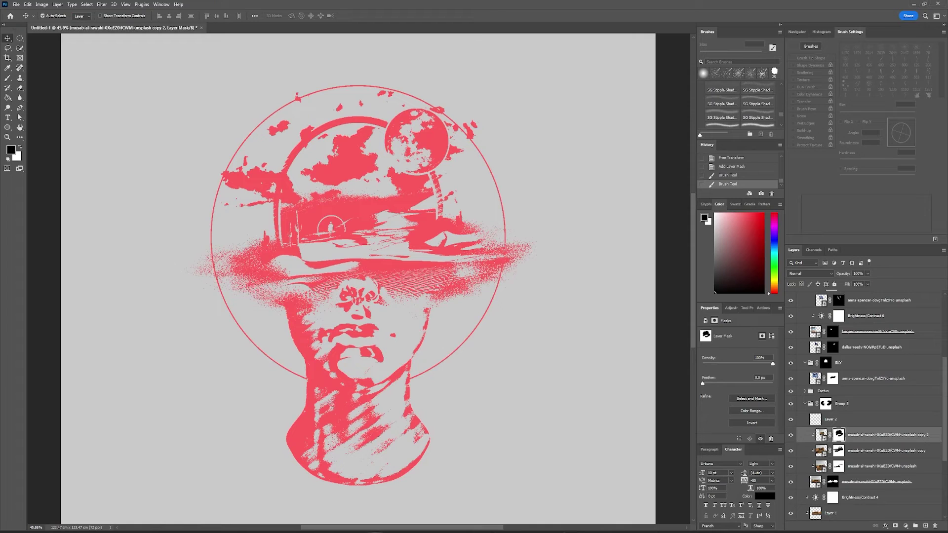
{"action": "left_click", "coordinate": [468, 345], "text": "ctrl"}
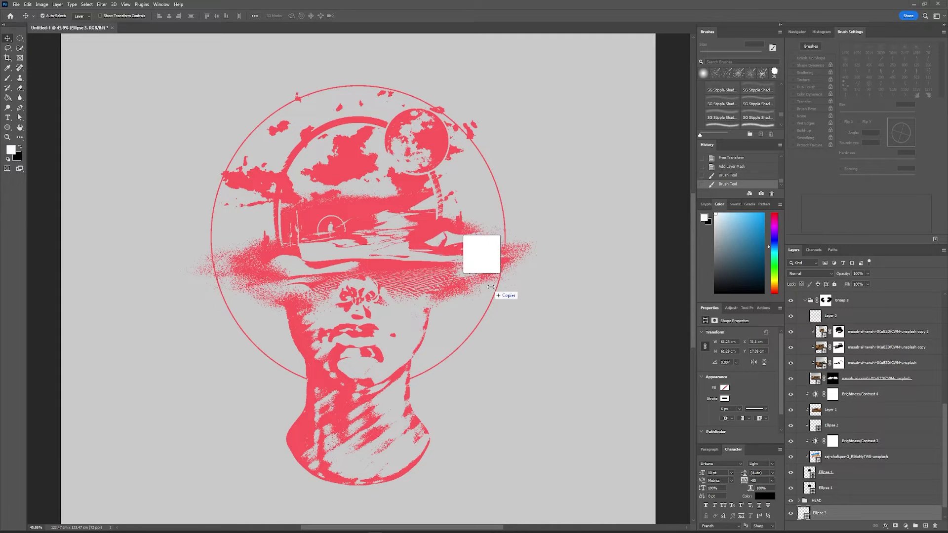
Place and shrink the dune photo, then darken it with Brightness/Contrast and Levels adjustments.
{"action": "left_click_drag", "start_coordinate": [853, 310], "coordinate": [373, 266]}
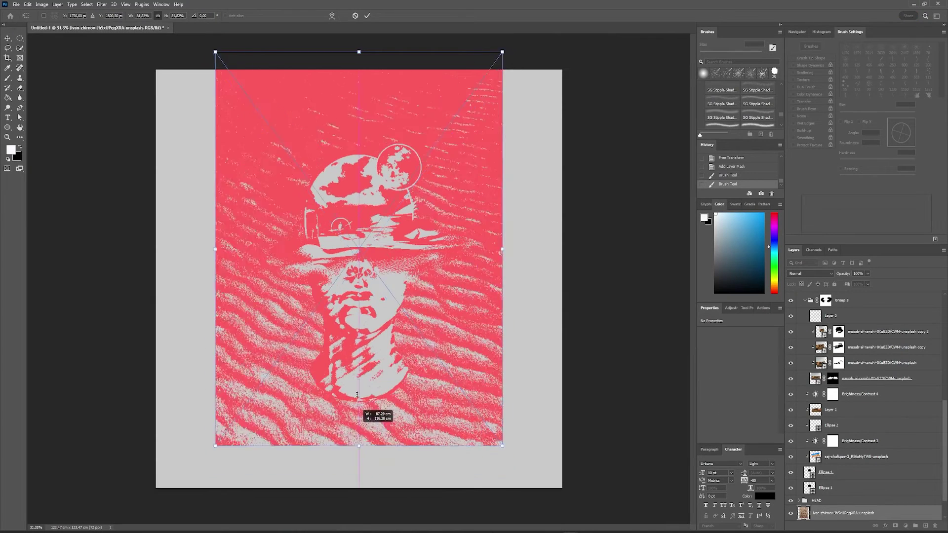
{"action": "left_click_drag", "start_coordinate": [511, 468], "coordinate": [481, 423]}
{"action": "key", "text": "Return"}
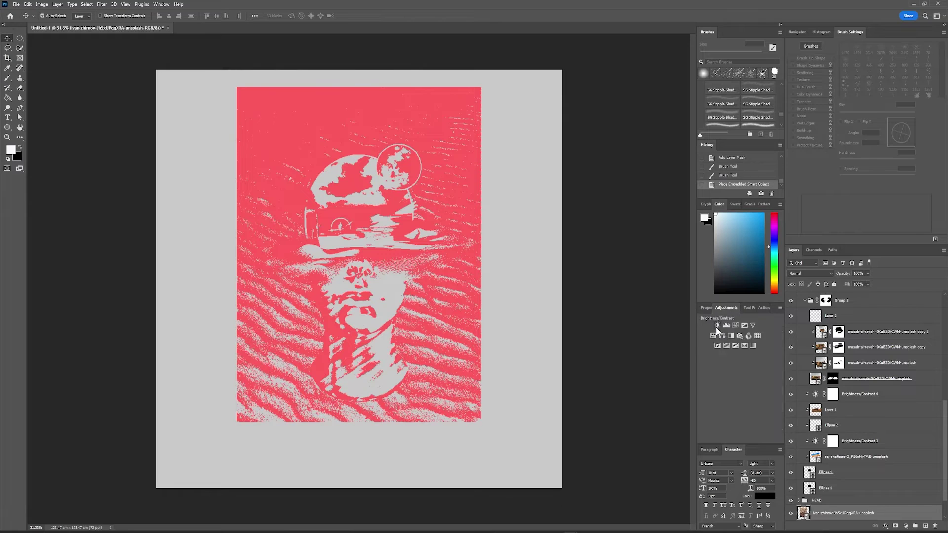
{"action": "left_click", "coordinate": [716, 327]}
{"action": "mouse_move", "coordinate": [737, 354]}
{"action": "left_mouse_down"}
{"action": "mouse_move", "coordinate": [701, 351]}
{"action": "mouse_move", "coordinate": [734, 372]}
{"action": "mouse_move", "coordinate": [607, 364]}
{"action": "mouse_move", "coordinate": [714, 351]}
{"action": "left_mouse_up"}
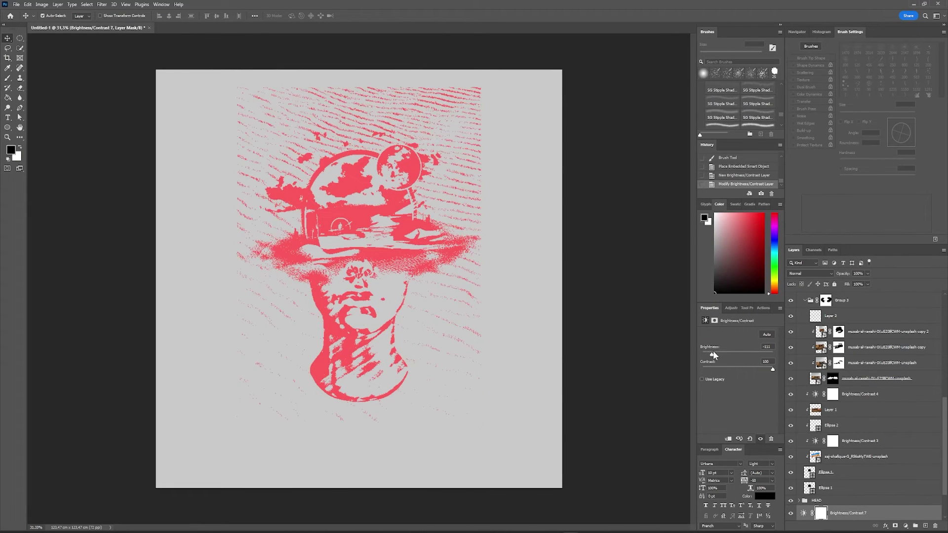
{"action": "left_click", "coordinate": [726, 308]}
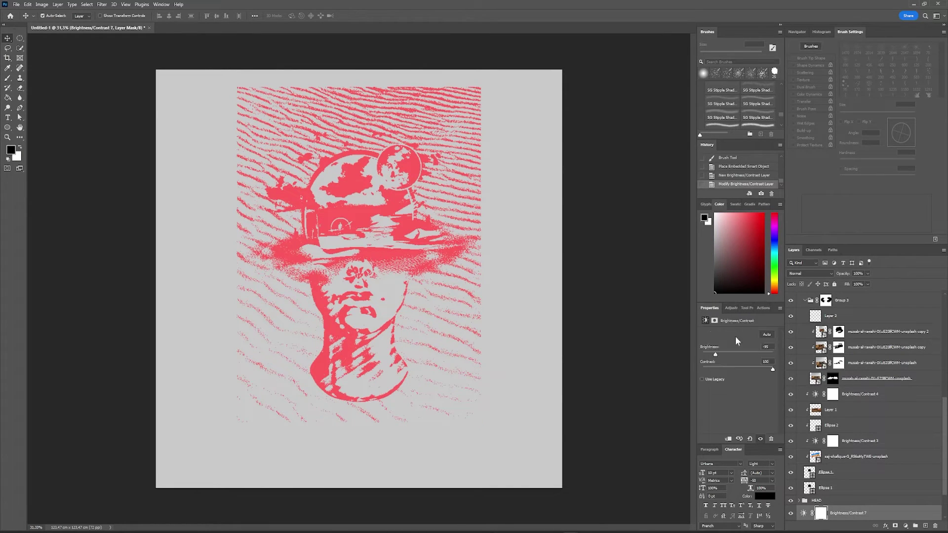
{"action": "left_click_drag", "start_coordinate": [776, 408], "coordinate": [738, 387]}
{"action": "scroll", "coordinate": [850, 491], "scroll_direction": "down", "scroll_amount": 2}
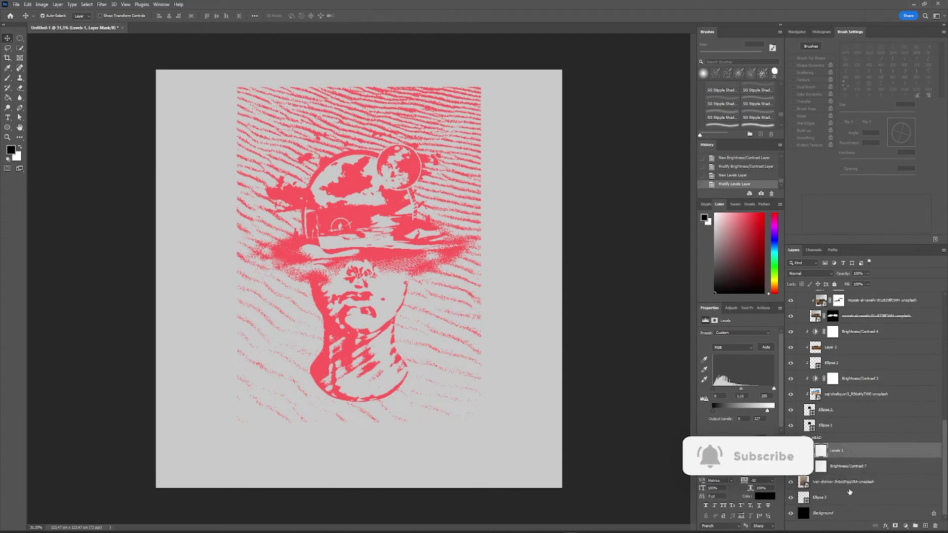
Tilt the dunes about 17° clockwise, clip the adjustments to them, and group them as SAND BG.
{"action": "left_click", "coordinate": [843, 482]}
{"action": "key", "text": "ctrl+t"}
{"action": "mouse_move", "coordinate": [561, 170]}
{"action": "left_mouse_down"}
{"action": "mouse_move", "coordinate": [564, 186]}
{"action": "mouse_move", "coordinate": [462, 272]}
{"action": "mouse_move", "coordinate": [324, 366]}
{"action": "mouse_move", "coordinate": [216, 415]}
{"action": "left_mouse_up"}
{"action": "key", "text": "Return"}
{"action": "right_click", "coordinate": [846, 478]}
{"action": "left_click", "coordinate": [876, 294]}
{"action": "key", "text": "ctrl+g"}
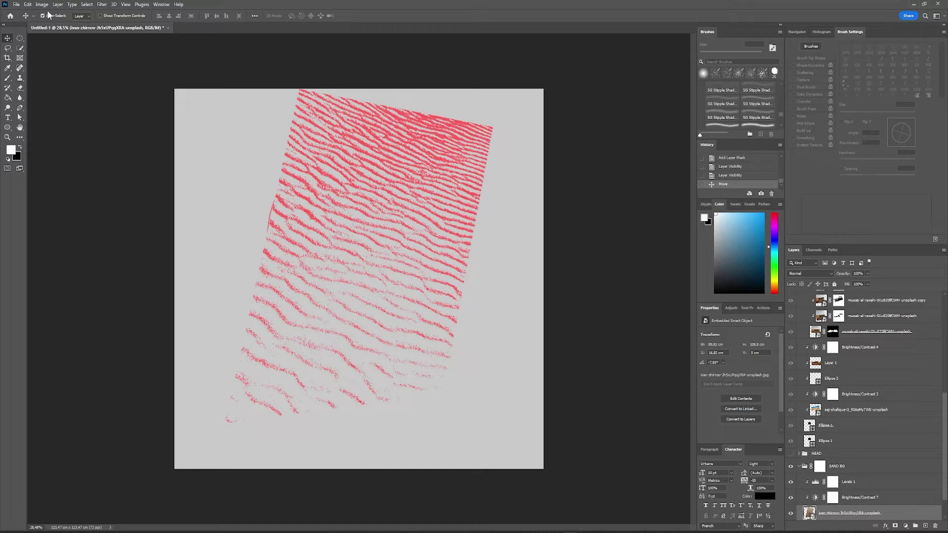
Select the red sand stripes with Color Range and unhide the head artwork layers.
{"action": "left_click", "coordinate": [86, 5]}
{"action": "left_click", "coordinate": [119, 79]}
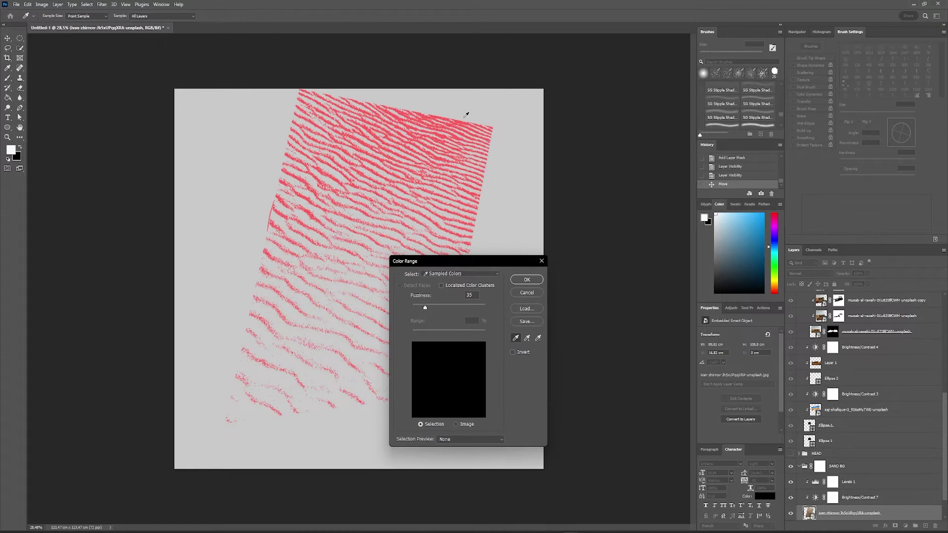
{"action": "left_click", "coordinate": [451, 123]}
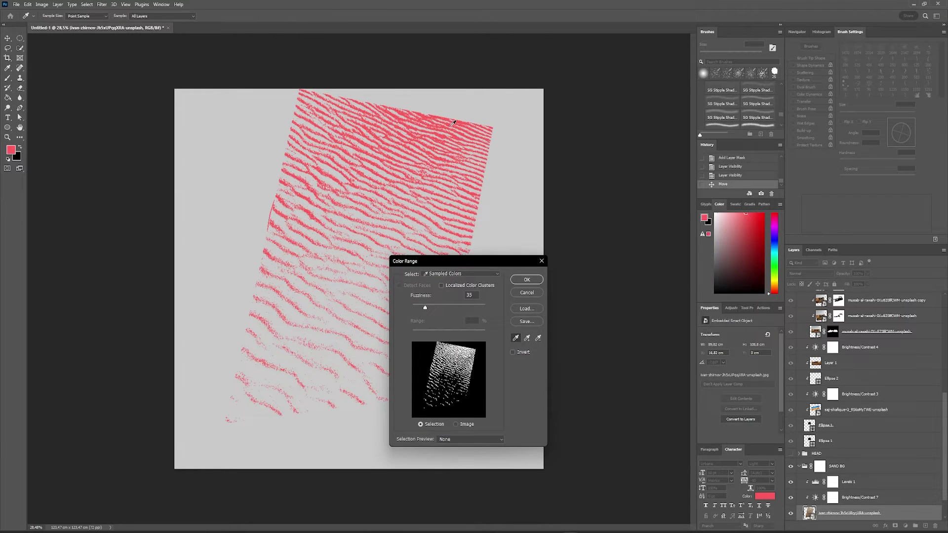
{"action": "left_click", "coordinate": [524, 280]}
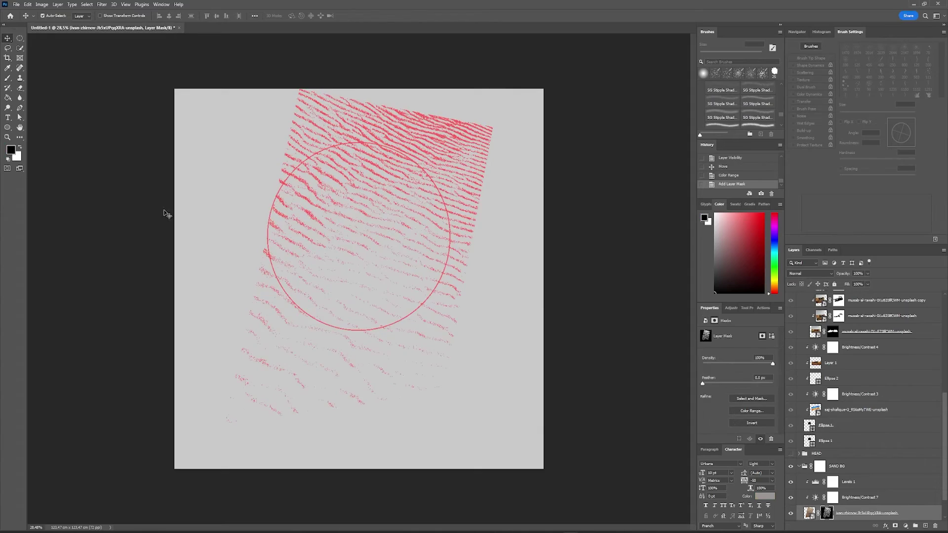
{"action": "key", "text": "ctrl+0"}
{"action": "left_click_drag", "start_coordinate": [474, 74], "coordinate": [475, 88]}
{"action": "left_click", "coordinate": [798, 455]}
{"action": "left_click", "coordinate": [791, 328]}
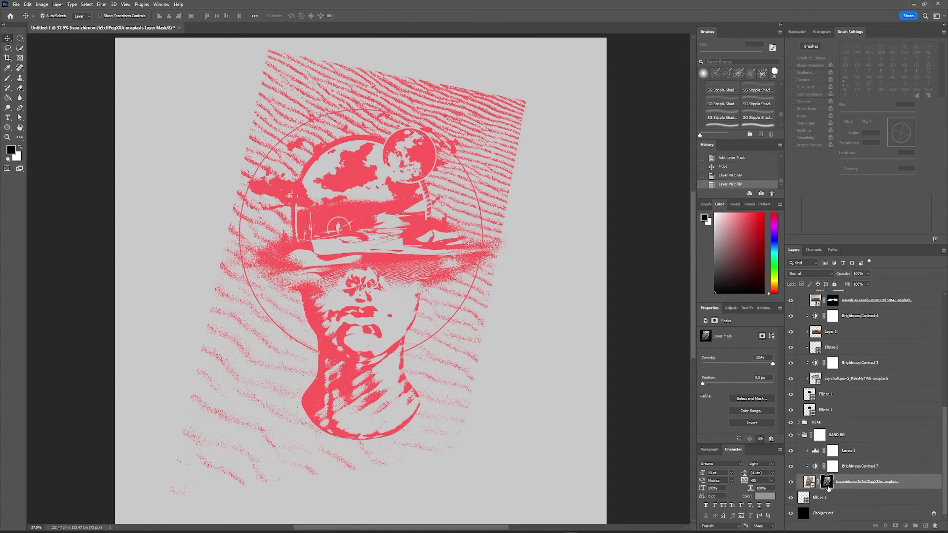
Paint the SAND BG mask to hide the stripes at the top right and outside the circle.
{"action": "left_click", "coordinate": [852, 434]}
{"action": "key", "text": "b"}
{"action": "left_click_drag", "start_coordinate": [496, 104], "coordinate": [556, 155]}
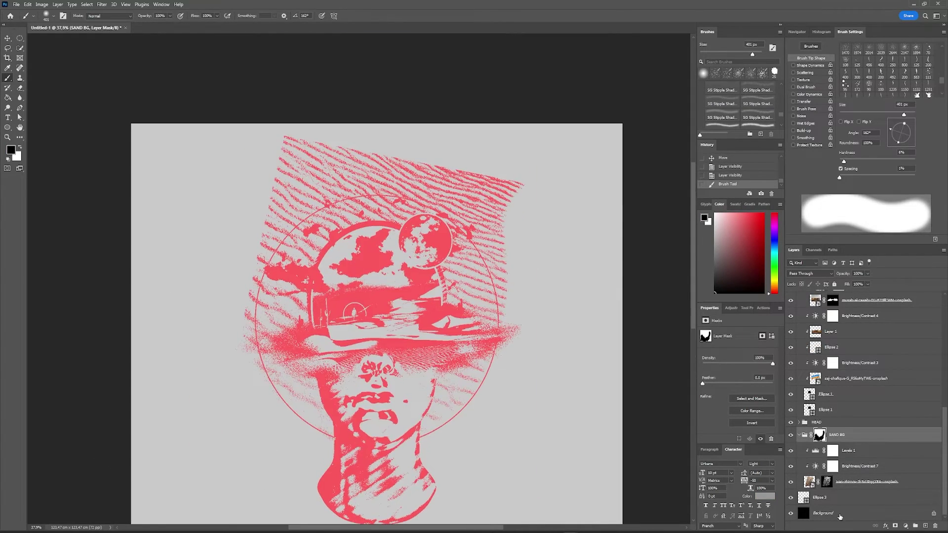
{"action": "left_click", "coordinate": [20, 37]}
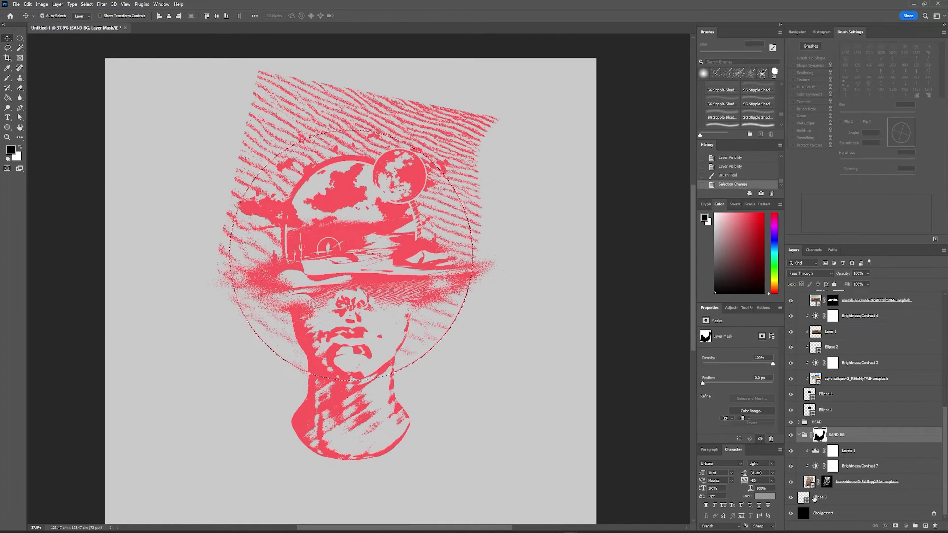
{"action": "key", "text": "ctrl+shift+i"}
{"action": "left_click", "coordinate": [820, 435]}
{"action": "key", "text": "b"}
{"action": "left_click_drag", "start_coordinate": [491, 161], "coordinate": [186, 203]}
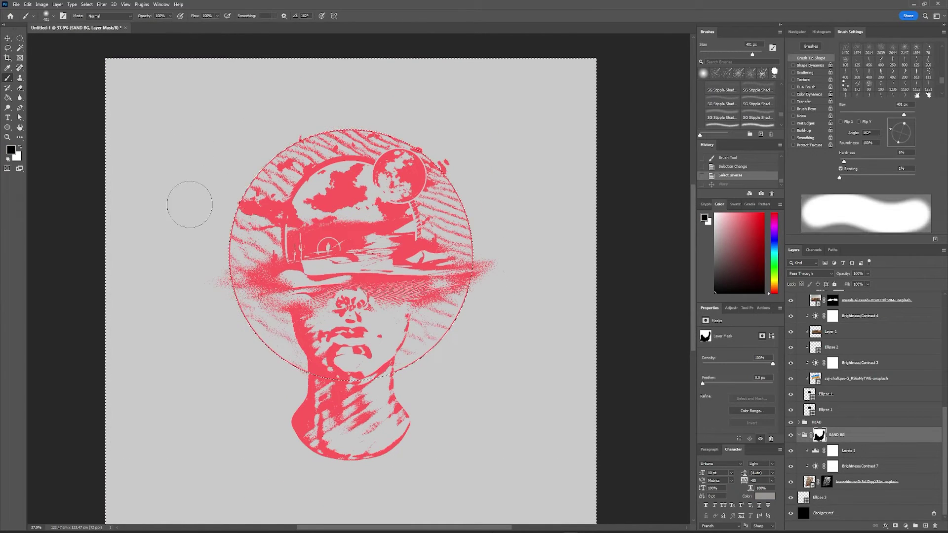
Undo the last mask strokes, choose a stipple brush, and clear the circle selection.
{"action": "key", "text": "m"}
{"action": "key", "text": "b"}
{"action": "key", "text": "ctrl+plus"}
{"action": "key", "text": "ctrl+z"}
{"action": "key", "text": "ctrl+z"}
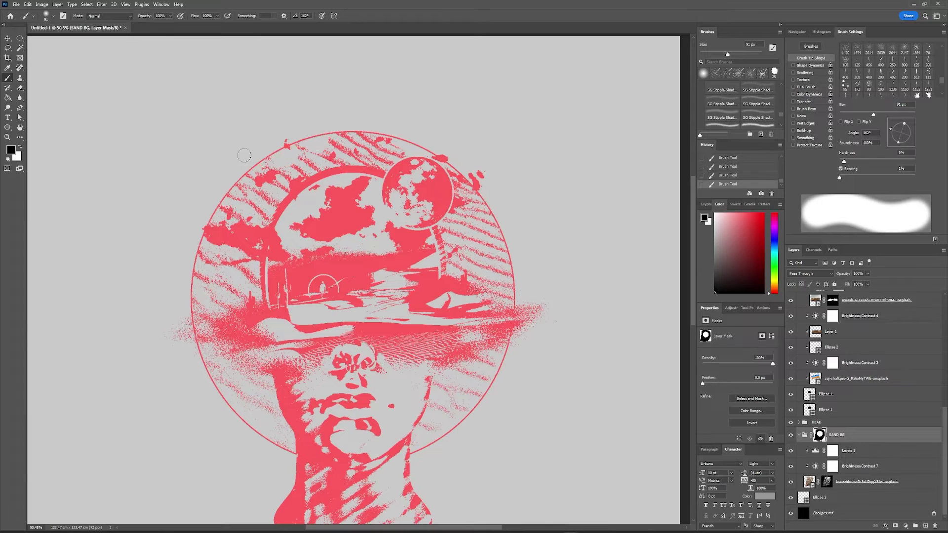
{"action": "key", "text": "ctrl+z"}
{"action": "left_click", "coordinate": [53, 15]}
{"action": "double_click", "coordinate": [34, 206]}
{"action": "key", "text": "ctrl+minus"}
{"action": "key", "text": "ctrl+d"}
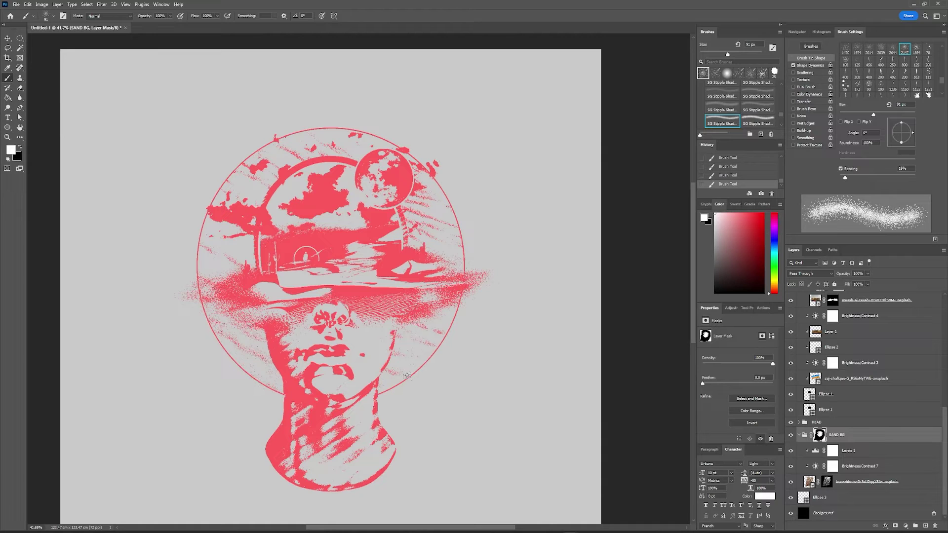
Drag the sand group's Levels sliders to adjust the scene's tones.
{"action": "left_click", "coordinate": [849, 456]}
{"action": "left_click_drag", "start_coordinate": [773, 389], "coordinate": [716, 393]}
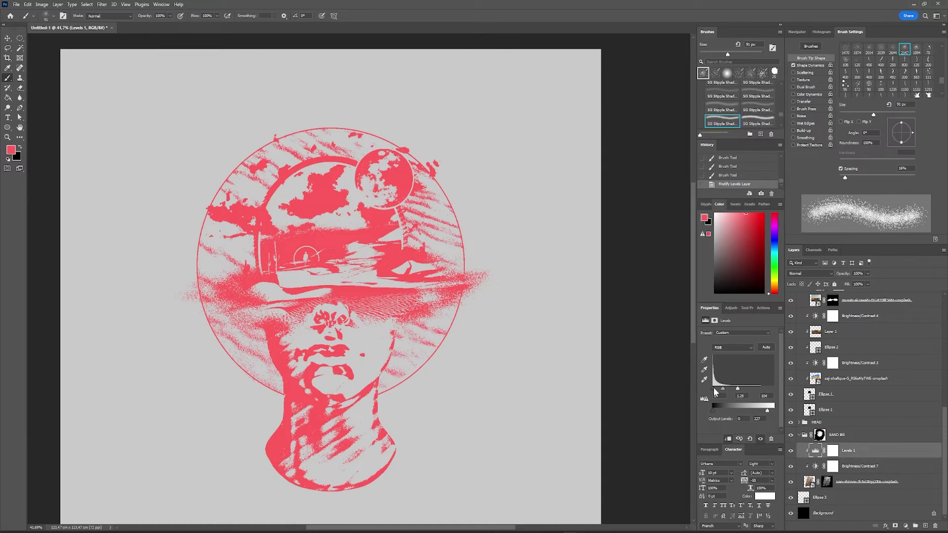
{"action": "left_click", "coordinate": [860, 467]}
{"action": "key", "text": "v"}
{"action": "scroll", "coordinate": [411, 171], "scroll_direction": "up", "scroll_amount": 2}
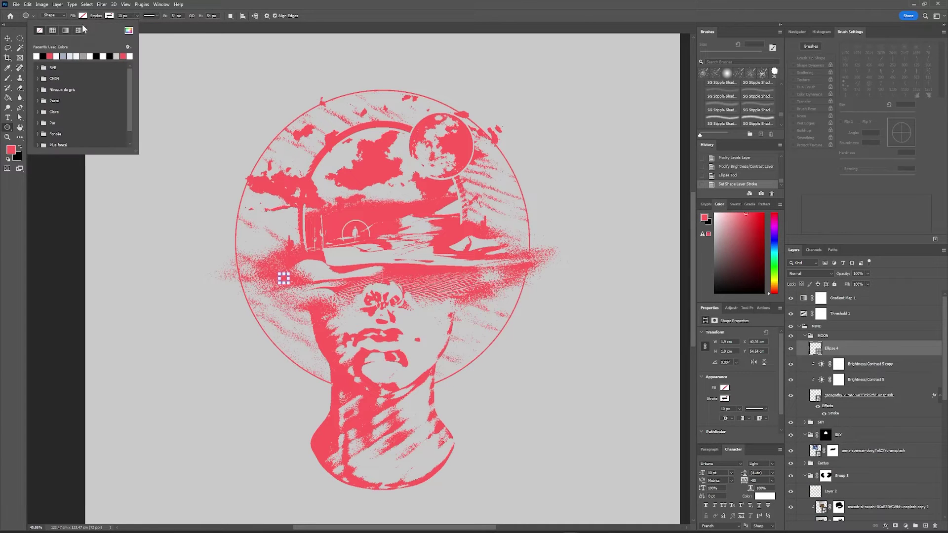
Move Ellipse 4 to the top of the MOON group.
{"action": "left_click_drag", "start_coordinate": [847, 336], "coordinate": [837, 339]}
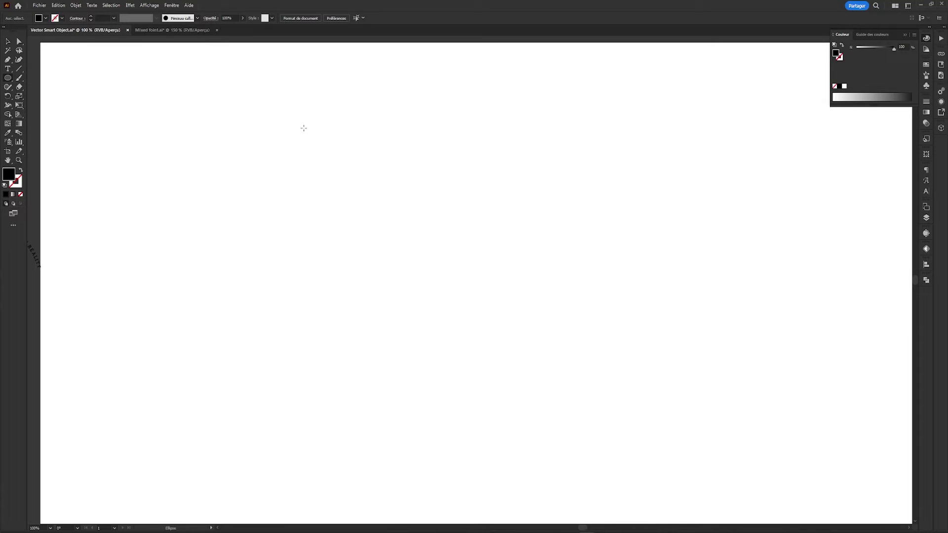
Draw a large circle and set 'INTO THE UNKNOWN & BEYOND THE LIMITS OF REALITY' along its top.
{"action": "left_click_drag", "start_coordinate": [310, 135], "coordinate": [626, 460]}
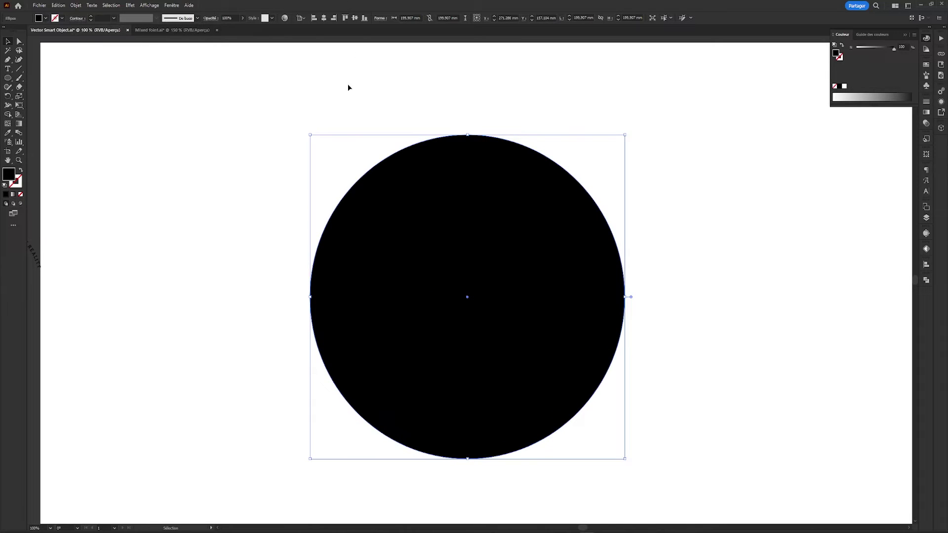
{"action": "key", "text": "ctrl+shift+a"}
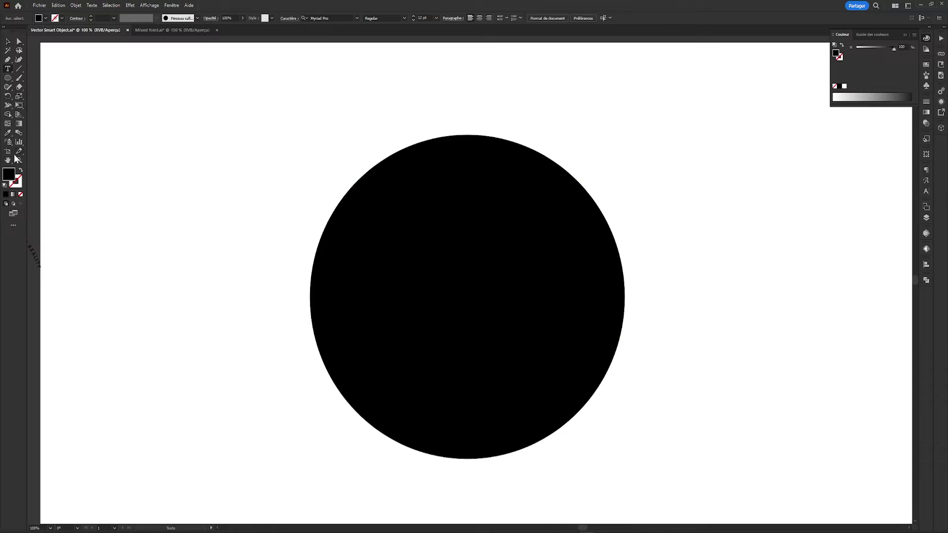
{"action": "left_click_drag", "start_coordinate": [7, 71], "coordinate": [65, 89]}
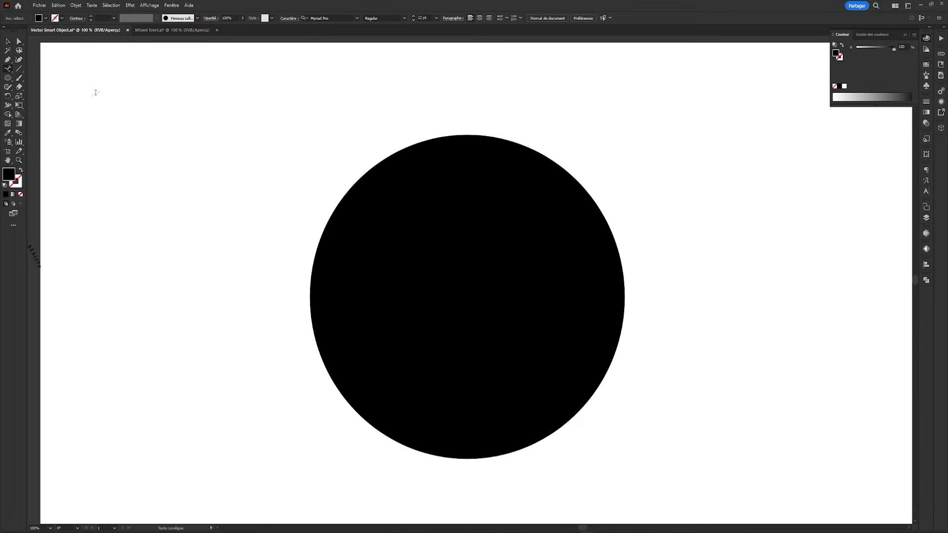
{"action": "left_click", "coordinate": [466, 135]}
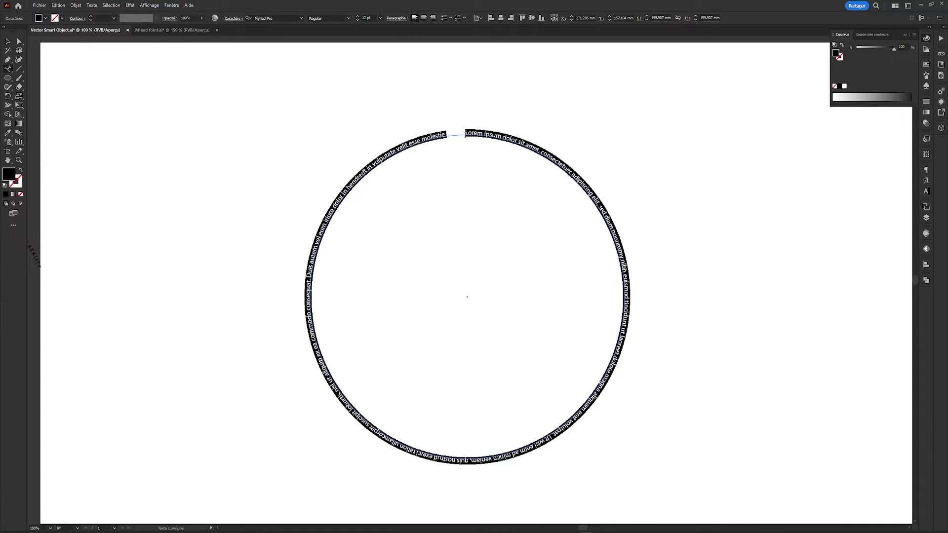
{"action": "key", "text": "Escape"}
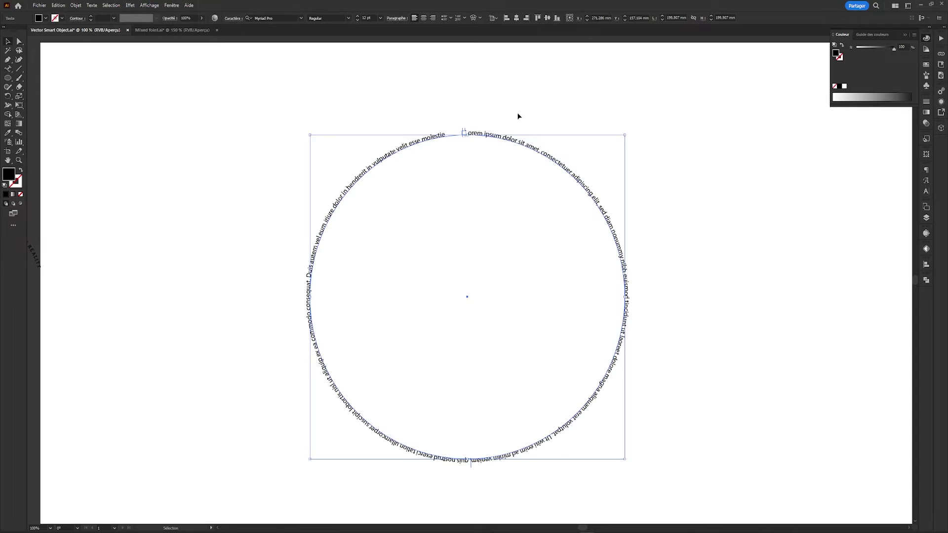
{"action": "scroll", "coordinate": [466, 131], "scroll_direction": "up", "scroll_amount": 3}
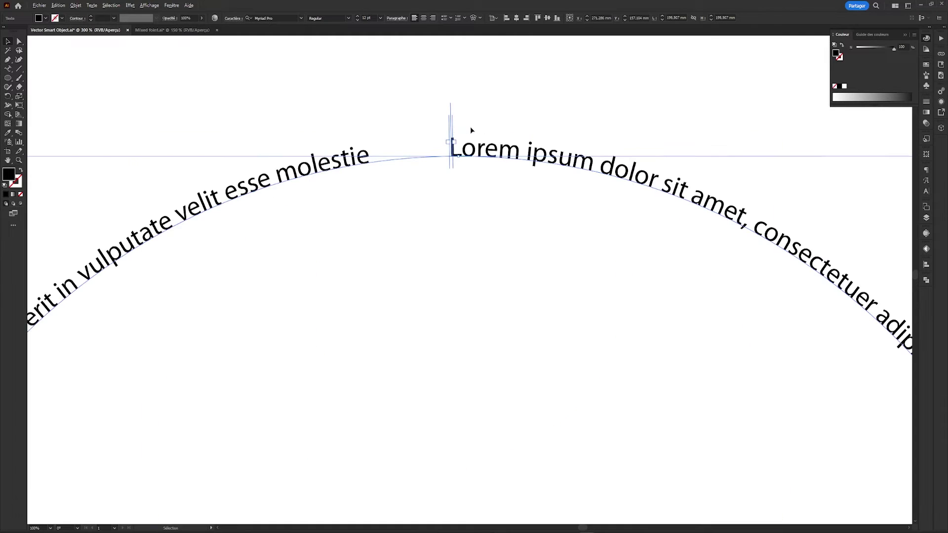
Shift the text's start around the circle, set it to 20 pt, and duplicate it to the right.
{"action": "key", "text": "ctrl+1"}
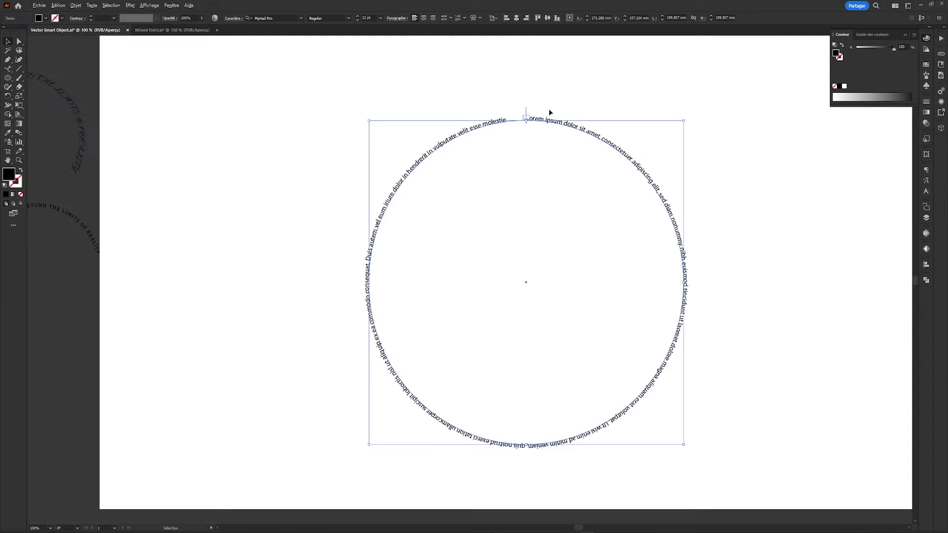
{"action": "mouse_move", "coordinate": [485, 117]}
{"action": "left_mouse_down"}
{"action": "mouse_move", "coordinate": [593, 385]}
{"action": "mouse_move", "coordinate": [319, 353]}
{"action": "mouse_move", "coordinate": [485, 447]}
{"action": "left_mouse_up"}
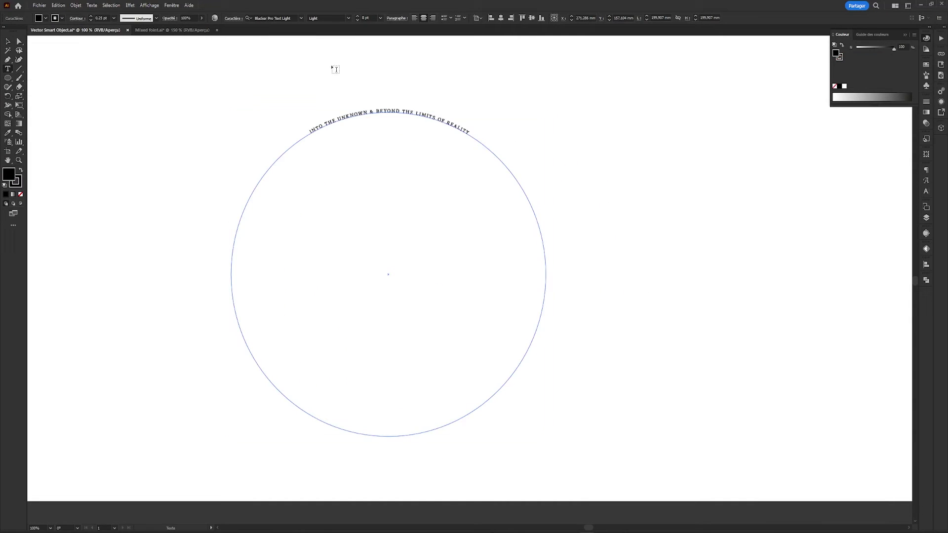
{"action": "key", "text": "ctrl+a"}
{"action": "left_click", "coordinate": [356, 16]}
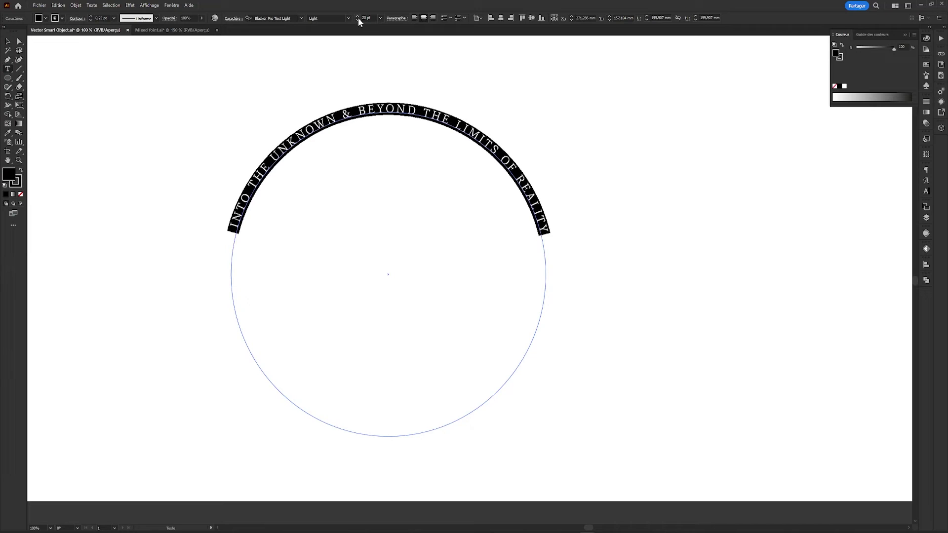
{"action": "key", "text": "Escape"}
{"action": "left_click_drag", "start_coordinate": [331, 124], "coordinate": [689, 124]}
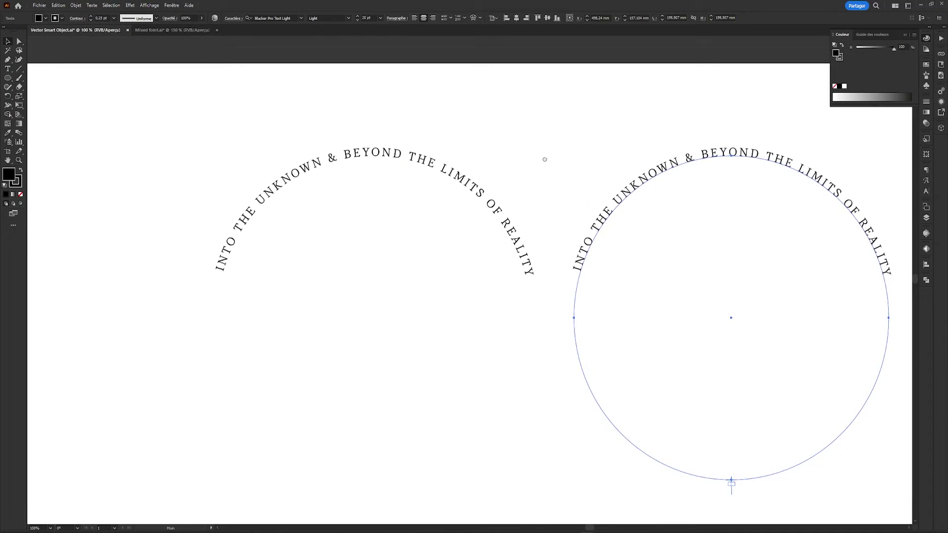
{"action": "type", "text": "sig"}
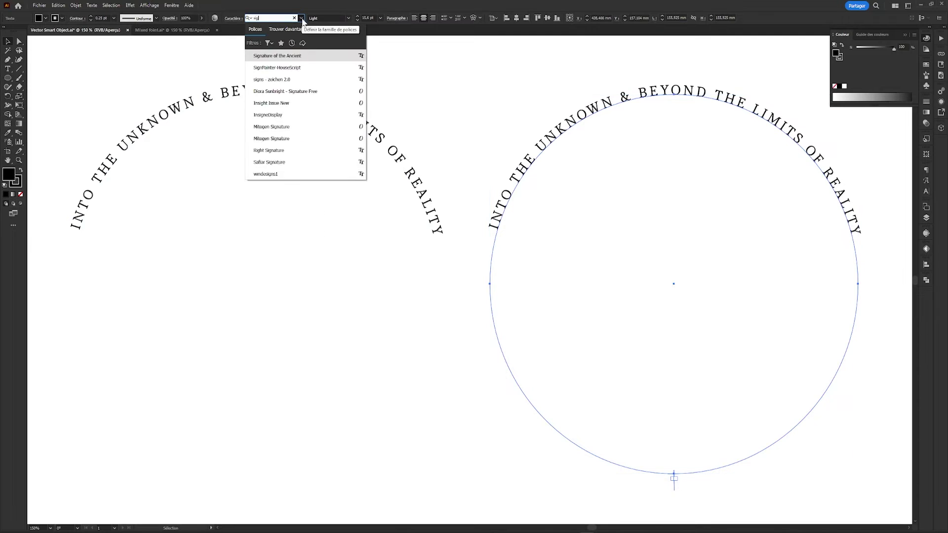
{"action": "type", "text": "natu"}
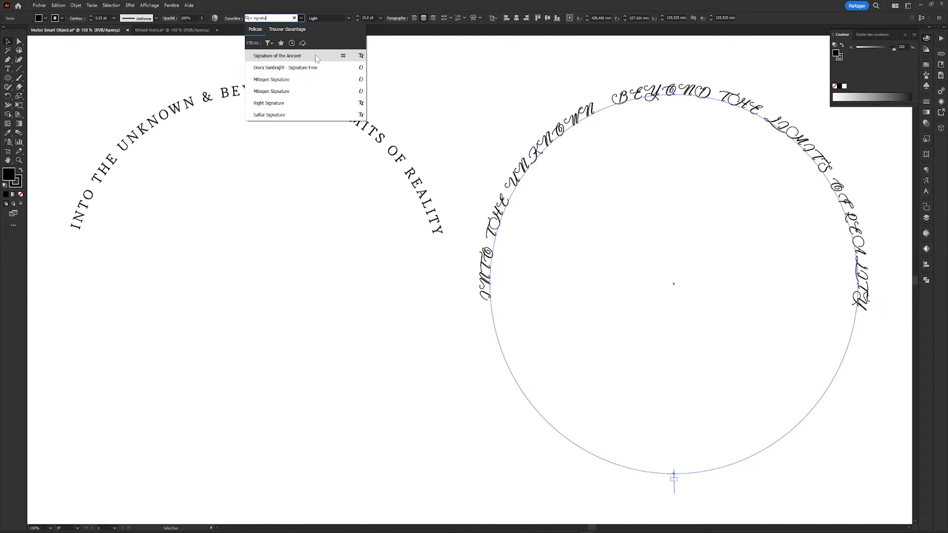
Apply Signature of the Ancient to the right copy and convert it to outlines.
{"action": "left_click", "coordinate": [315, 54]}
{"action": "mouse_move", "coordinate": [521, 190]}
{"action": "left_mouse_down"}
{"action": "mouse_move", "coordinate": [191, 146]}
{"action": "mouse_move", "coordinate": [590, 157]}
{"action": "left_mouse_up"}
{"action": "right_click", "coordinate": [589, 157]}
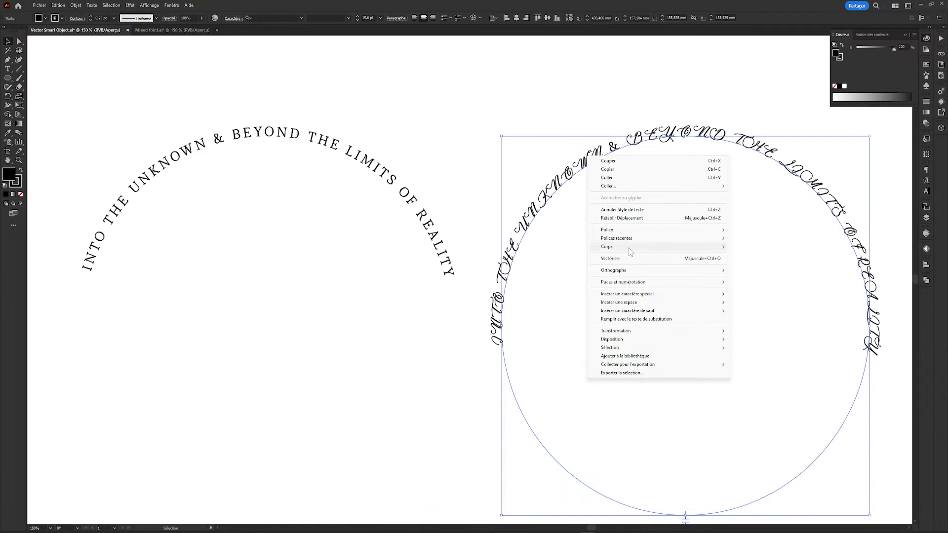
{"action": "left_click", "coordinate": [627, 261]}
Ungroup the outlined script text into separate letter shapes.
{"action": "left_click", "coordinate": [566, 296]}
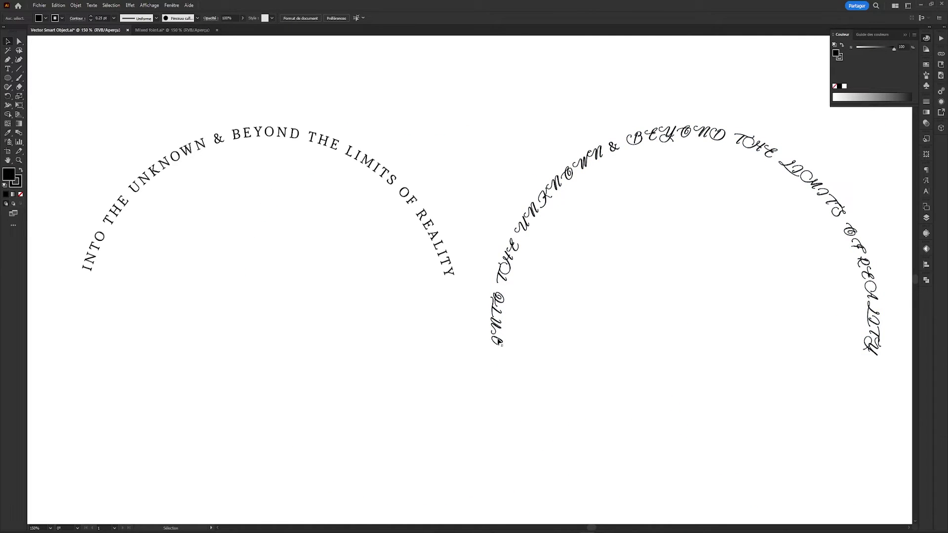
{"action": "right_click", "coordinate": [500, 341]}
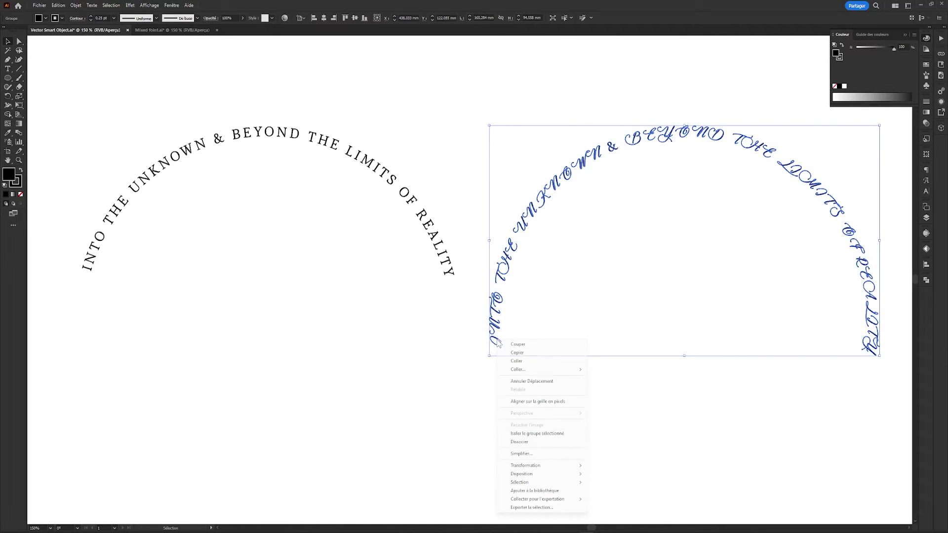
{"action": "left_click", "coordinate": [542, 443]}
{"action": "left_click", "coordinate": [595, 416]}
{"action": "right_click", "coordinate": [99, 265]}
Outline the serif arc, delete its plain capitals, insert the script U, and discard the leftover script arc.
{"action": "left_click", "coordinate": [252, 374]}
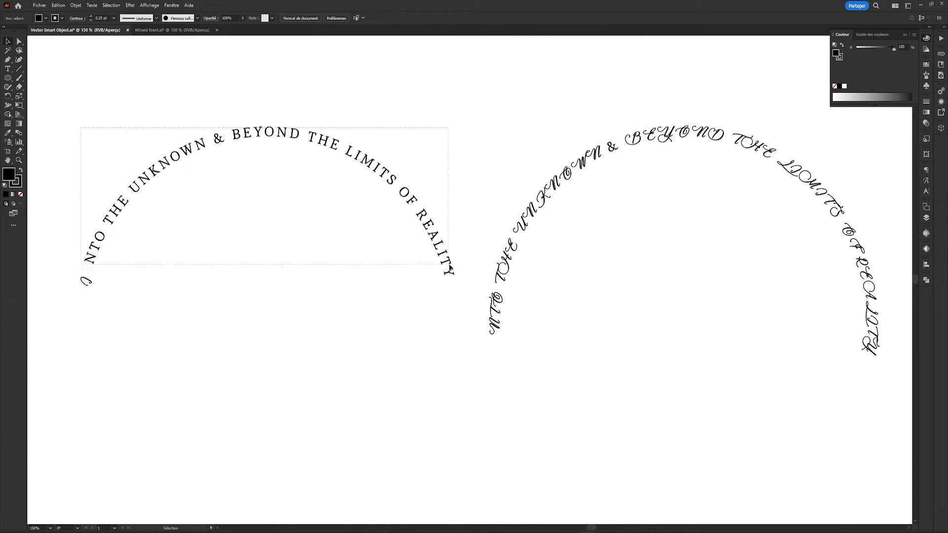
{"action": "scroll", "coordinate": [92, 271], "scroll_direction": "up", "scroll_amount": 3}
{"action": "scroll", "coordinate": [150, 290], "scroll_direction": "down", "scroll_amount": 3}
{"action": "left_click", "coordinate": [158, 194]}
{"action": "key", "text": "Delete"}
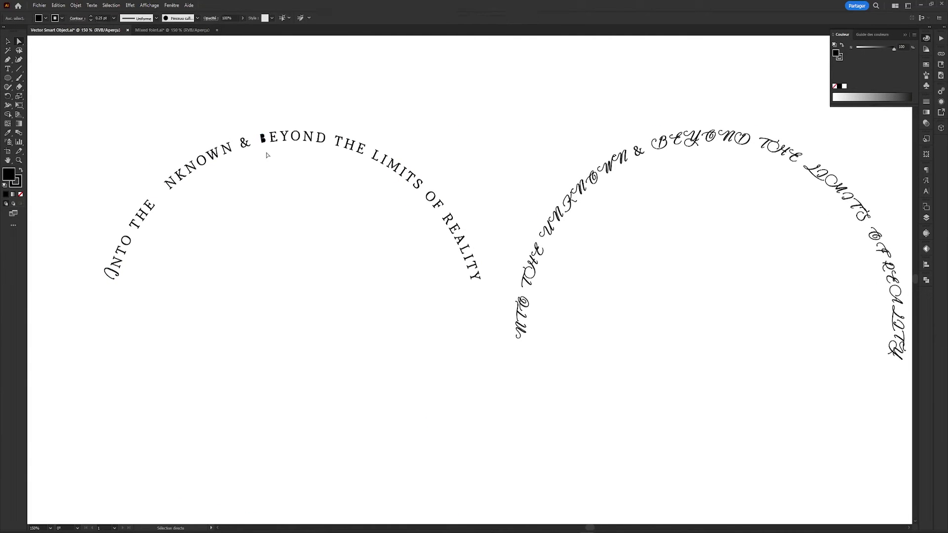
{"action": "left_click", "coordinate": [259, 139]}
{"action": "key", "text": "Delete"}
{"action": "left_click_drag", "start_coordinate": [552, 233], "coordinate": [162, 190]}
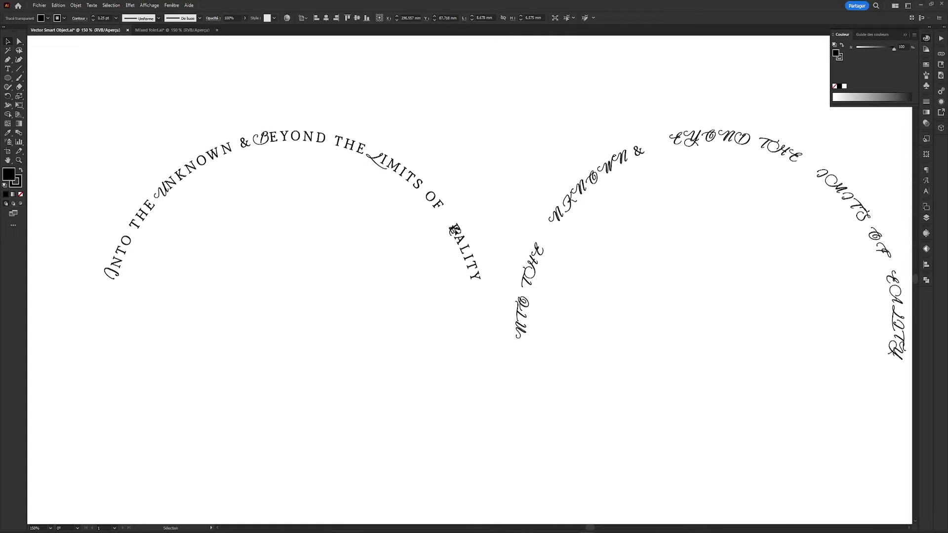
{"action": "key", "text": "Delete"}
{"action": "scroll", "coordinate": [249, 137], "scroll_direction": "up", "scroll_amount": 4}
Enlarge the script L and R so they lead LIMITS and REALITY.
{"action": "double_click", "coordinate": [275, 193]}
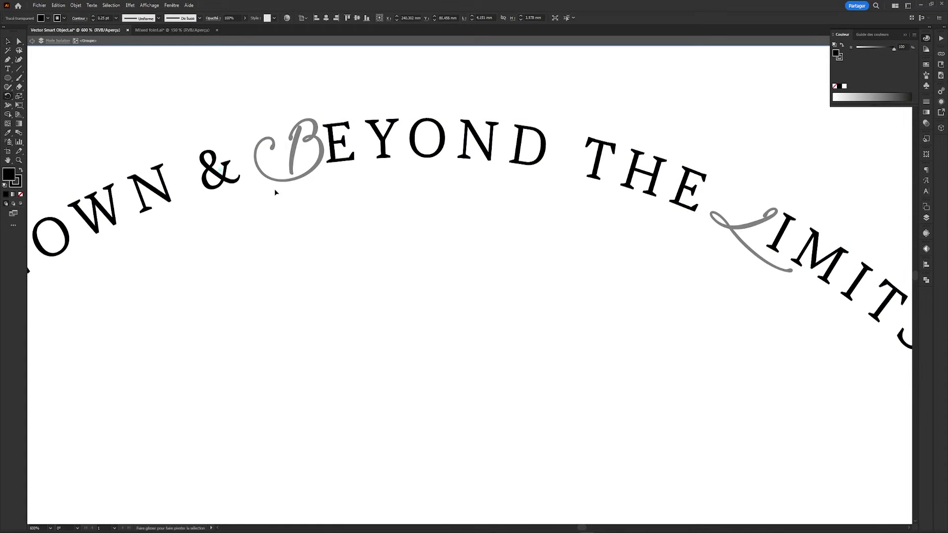
{"action": "key", "text": "Escape"}
{"action": "scroll", "coordinate": [646, 268], "scroll_direction": "right", "scroll_amount": 5}
{"action": "scroll", "coordinate": [561, 296], "scroll_direction": "right", "scroll_amount": 3}
{"action": "left_click", "coordinate": [450, 169]}
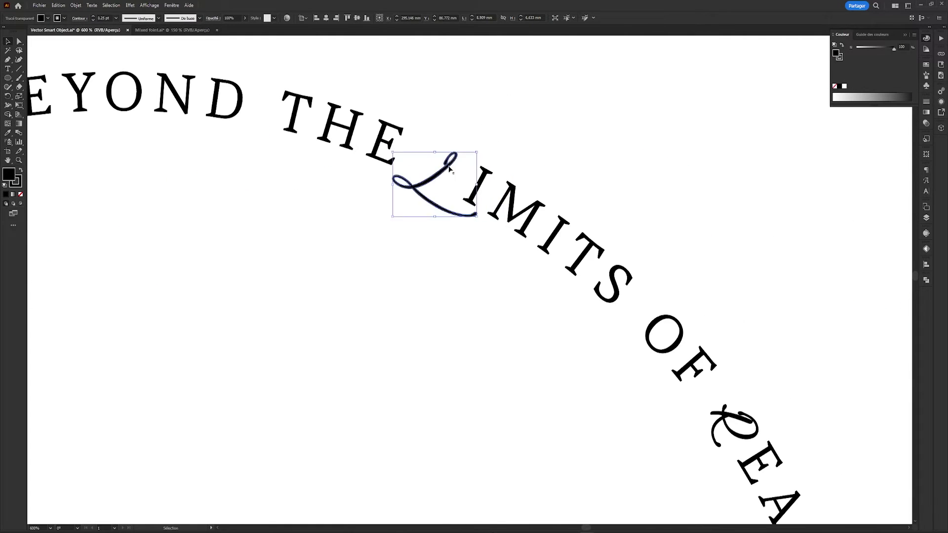
{"action": "left_click_drag", "start_coordinate": [450, 169], "coordinate": [452, 220]}
{"action": "double_click", "coordinate": [460, 186]}
{"action": "double_click", "coordinate": [538, 134]}
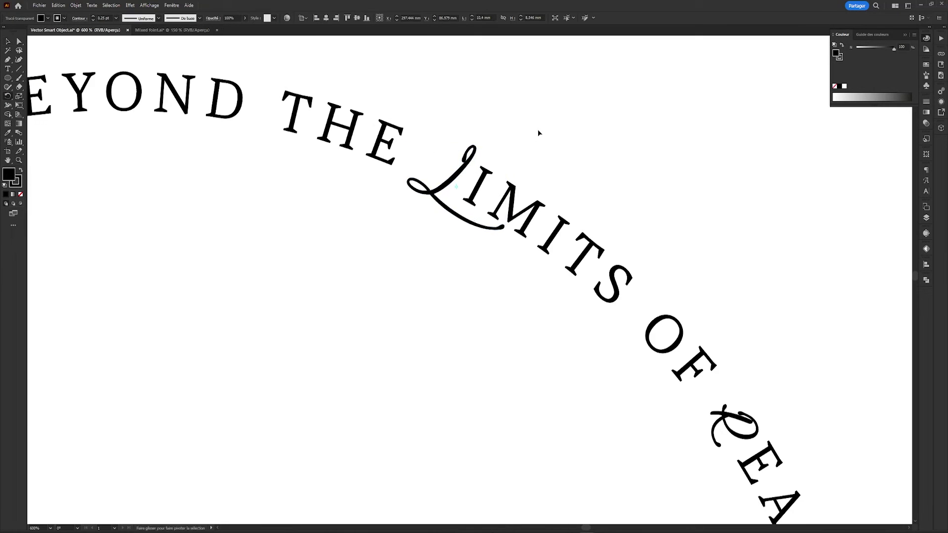
{"action": "scroll", "coordinate": [538, 133], "scroll_direction": "down", "scroll_amount": 5}
{"action": "left_click", "coordinate": [582, 244]}
{"action": "left_click_drag", "start_coordinate": [612, 277], "coordinate": [665, 279]}
{"action": "scroll", "coordinate": [664, 279], "scroll_direction": "left", "scroll_amount": 8}
{"action": "left_click", "coordinate": [381, 252]}
{"action": "scroll", "coordinate": [596, 219], "scroll_direction": "down", "scroll_amount": 3, "text": "alt"}
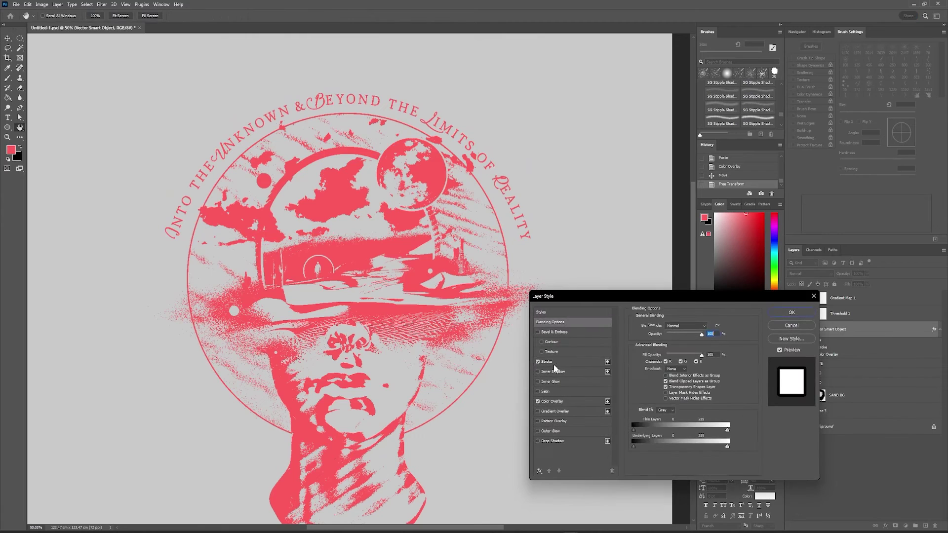
Open the Stroke settings in the circular text's layer style.
{"action": "left_click", "coordinate": [552, 363]}
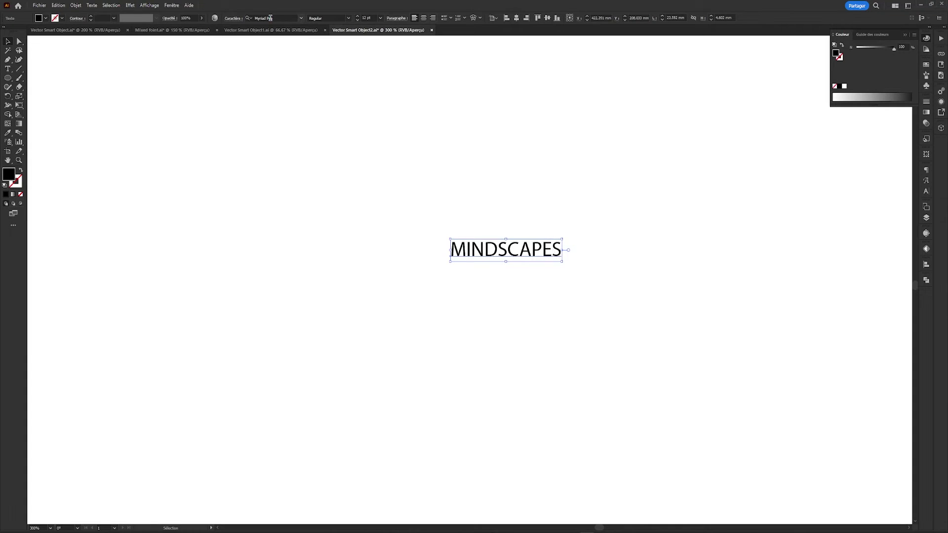
Set MINDSCAPES in Ranille Normal-Regular at about 28 pt and apply an arc warp.
{"action": "left_click", "coordinate": [280, 56]}
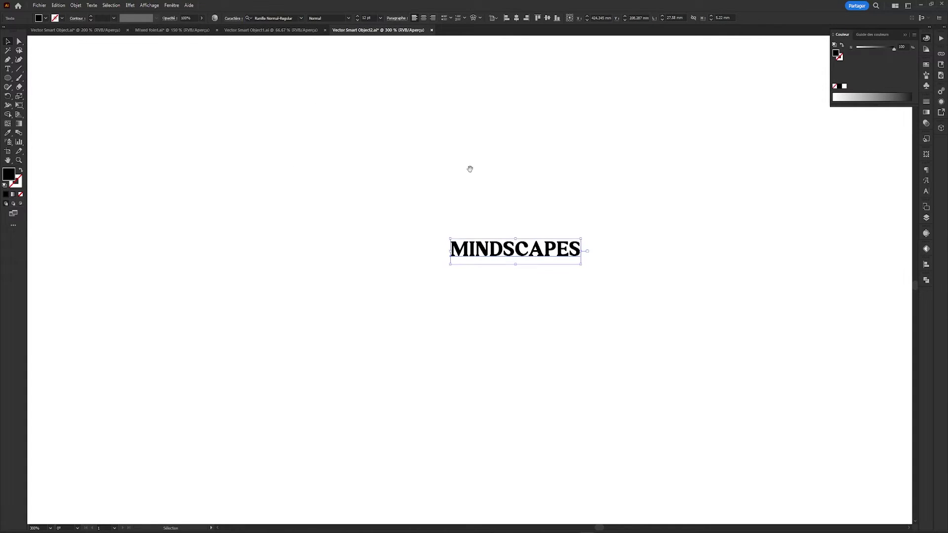
{"action": "left_click_drag", "start_coordinate": [470, 170], "coordinate": [374, 171]}
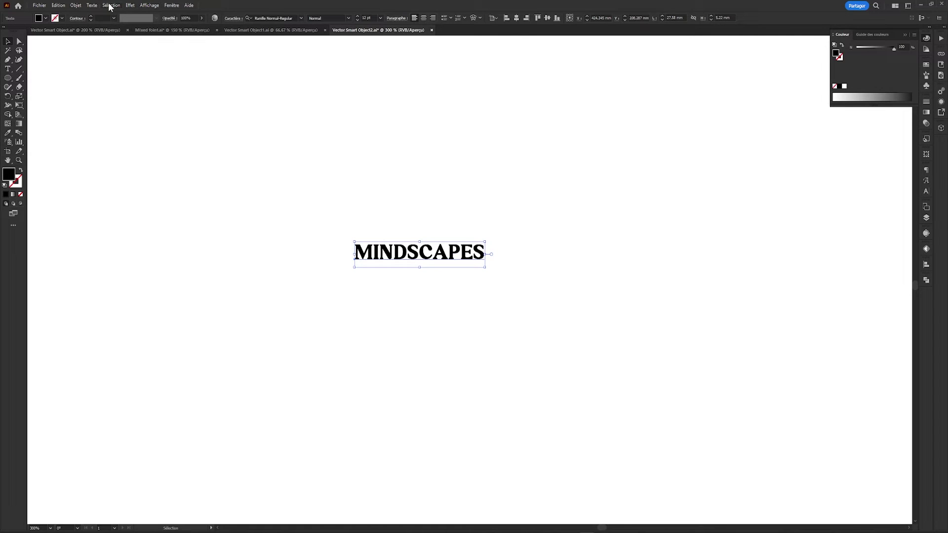
{"action": "mouse_move", "coordinate": [565, 317]}
{"action": "left_mouse_down"}
{"action": "mouse_move", "coordinate": [541, 339]}
{"action": "mouse_move", "coordinate": [589, 288]}
{"action": "left_mouse_up"}
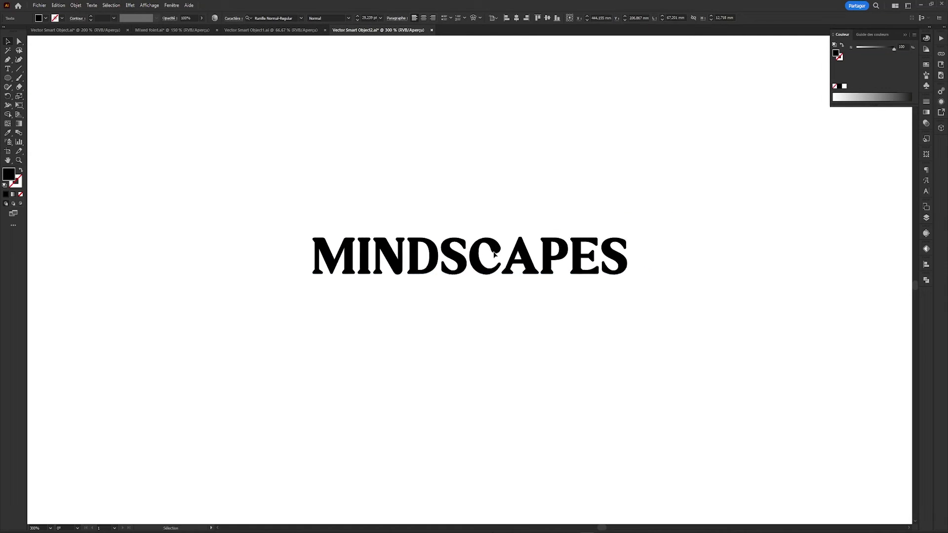
{"action": "left_click", "coordinate": [132, 6]}
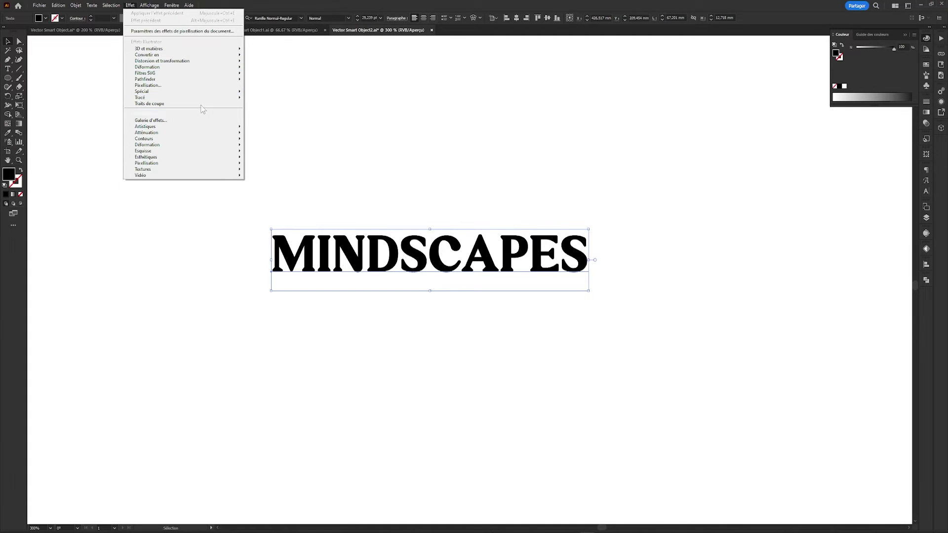
{"action": "mouse_move", "coordinate": [181, 67]}
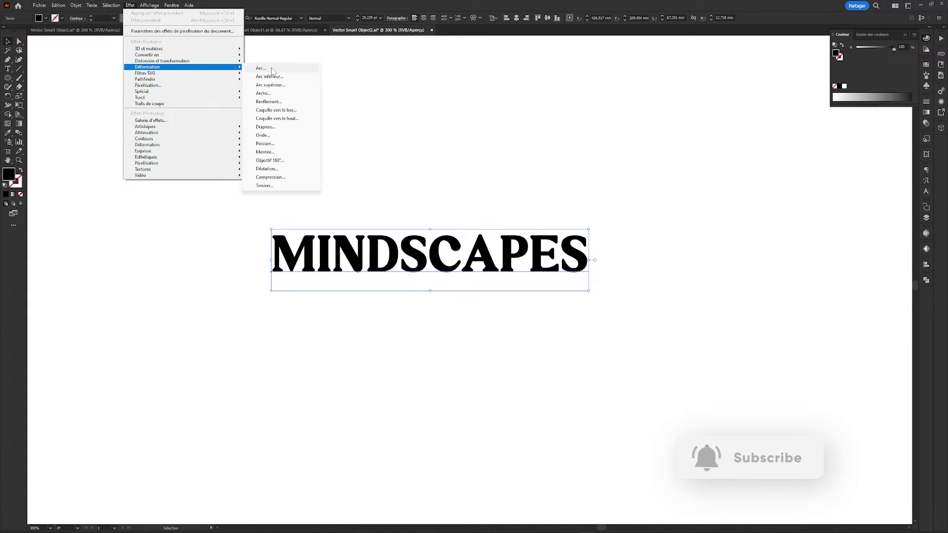
{"action": "left_click", "coordinate": [272, 70]}
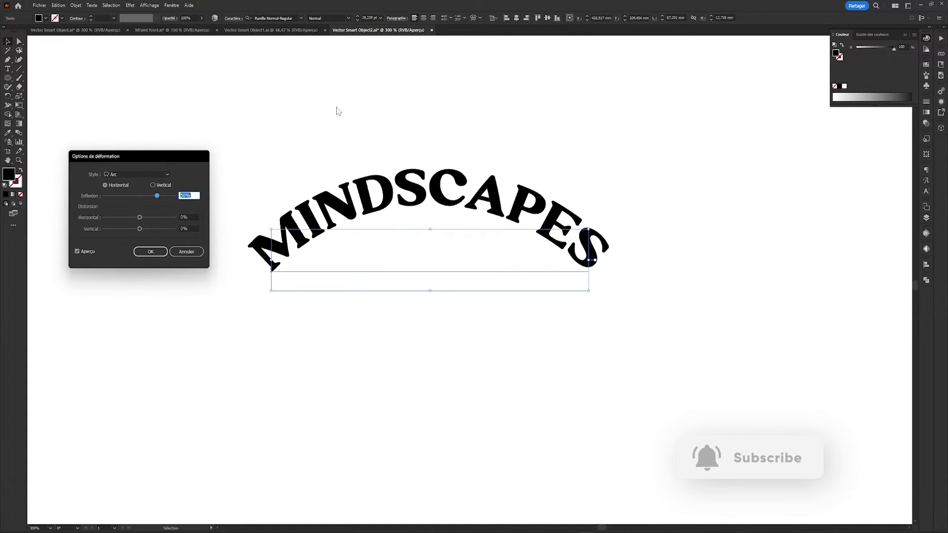
{"action": "left_click", "coordinate": [157, 251]}
Change the warp to Coquille vers le haut with Inflexion -3% and Vertical 16%.
{"action": "left_click", "coordinate": [941, 109]}
{"action": "scroll", "coordinate": [735, 148], "scroll_direction": "up", "scroll_amount": 1}
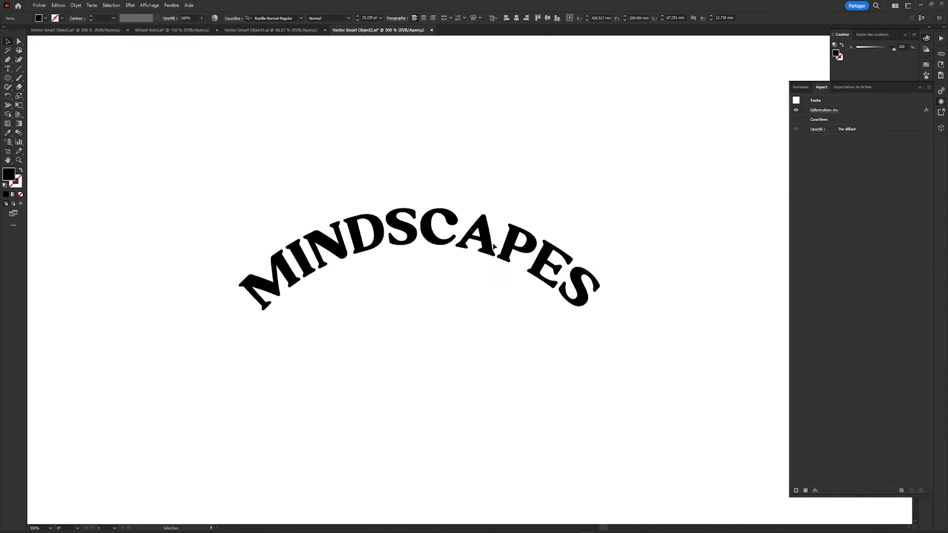
{"action": "left_click", "coordinate": [834, 110]}
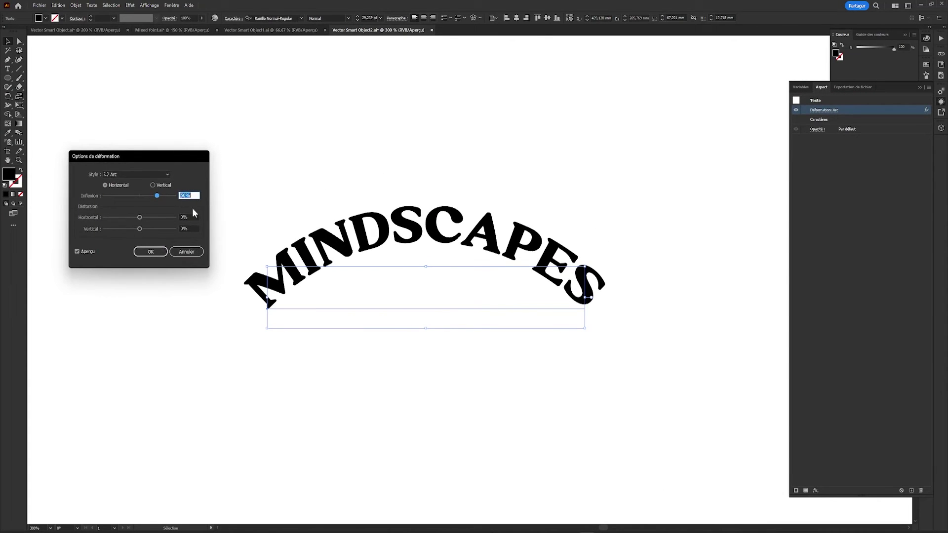
{"action": "left_click", "coordinate": [154, 175]}
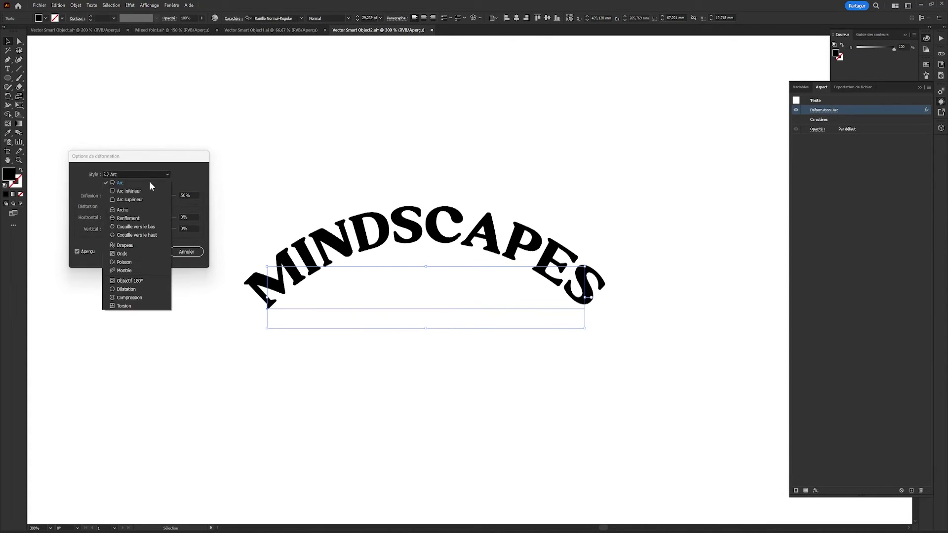
{"action": "left_click", "coordinate": [142, 235]}
{"action": "left_click_drag", "start_coordinate": [158, 196], "coordinate": [137, 195]}
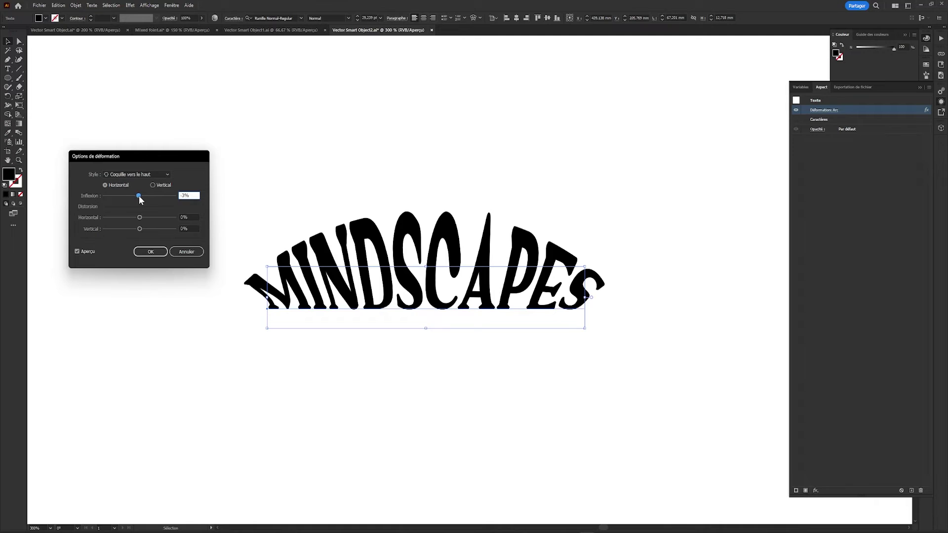
{"action": "left_click_drag", "start_coordinate": [139, 228], "coordinate": [142, 228]}
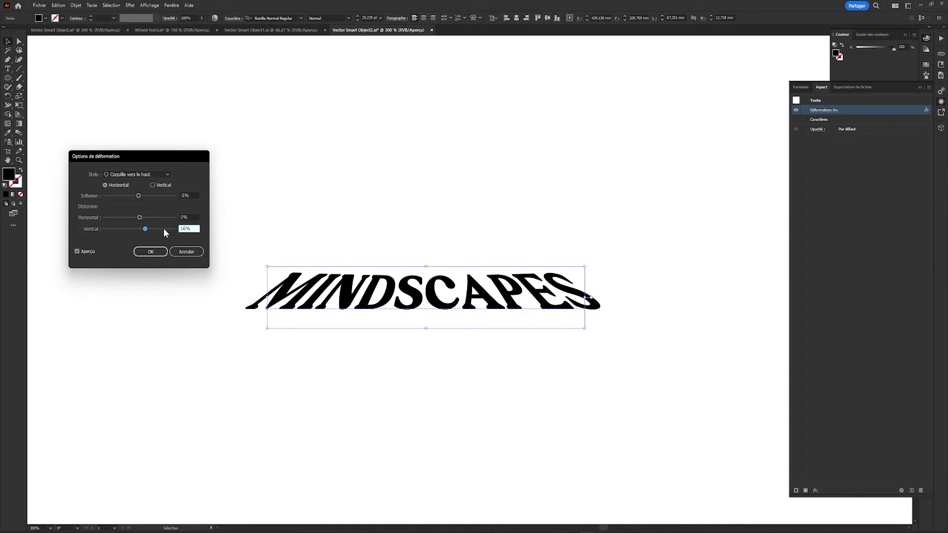
{"action": "left_click", "coordinate": [150, 252]}
Duplicate the warp and turn the first copy into a stronger Coquille vers le bas.
{"action": "left_click", "coordinate": [911, 491]}
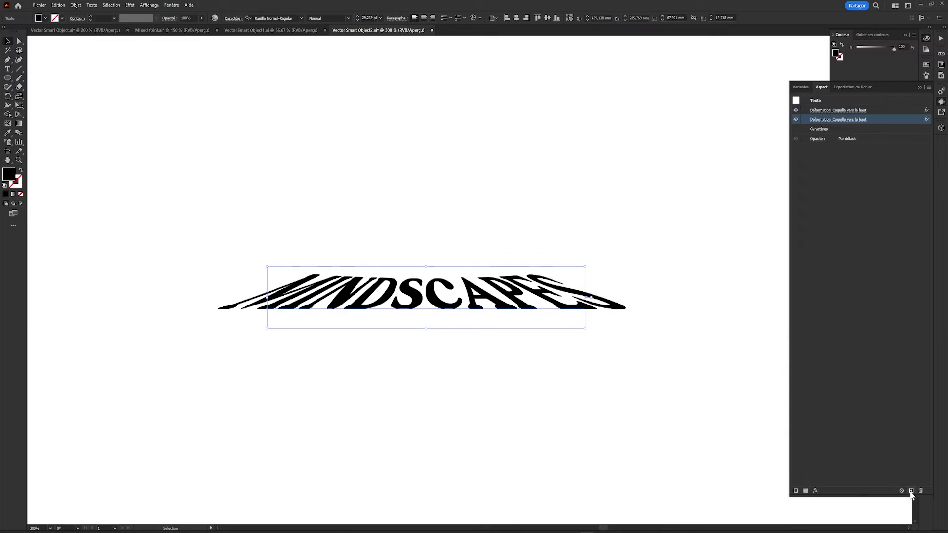
{"action": "left_click", "coordinate": [862, 112]}
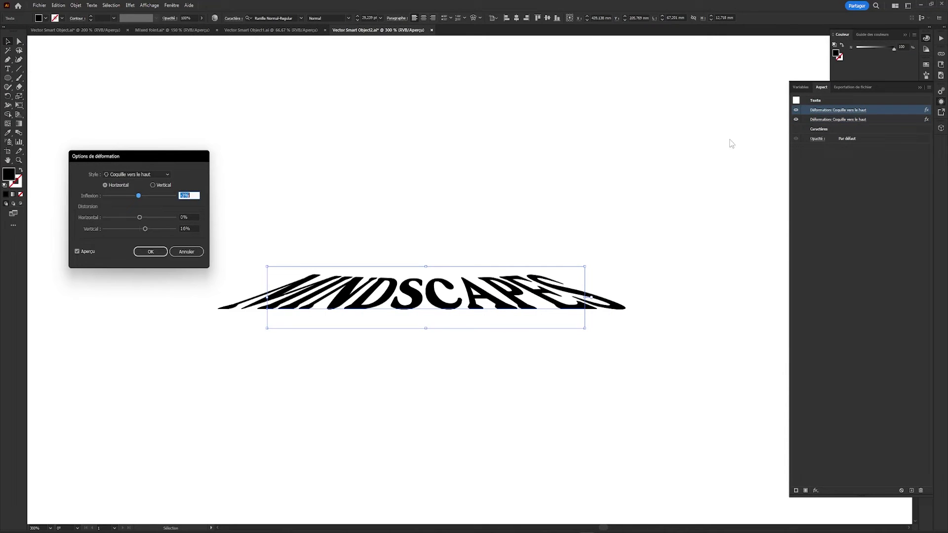
{"action": "left_click", "coordinate": [159, 176]}
{"action": "left_click", "coordinate": [153, 230]}
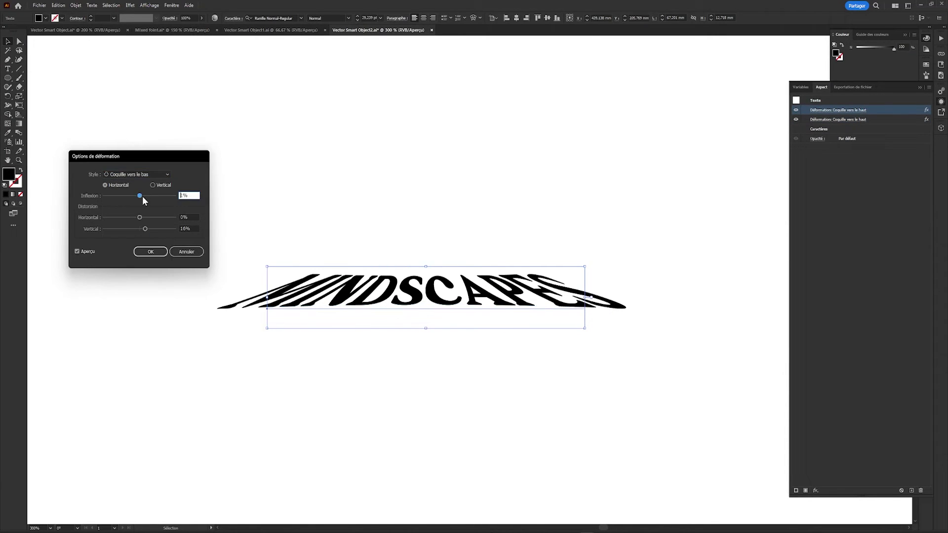
{"action": "left_click_drag", "start_coordinate": [141, 217], "coordinate": [150, 195]}
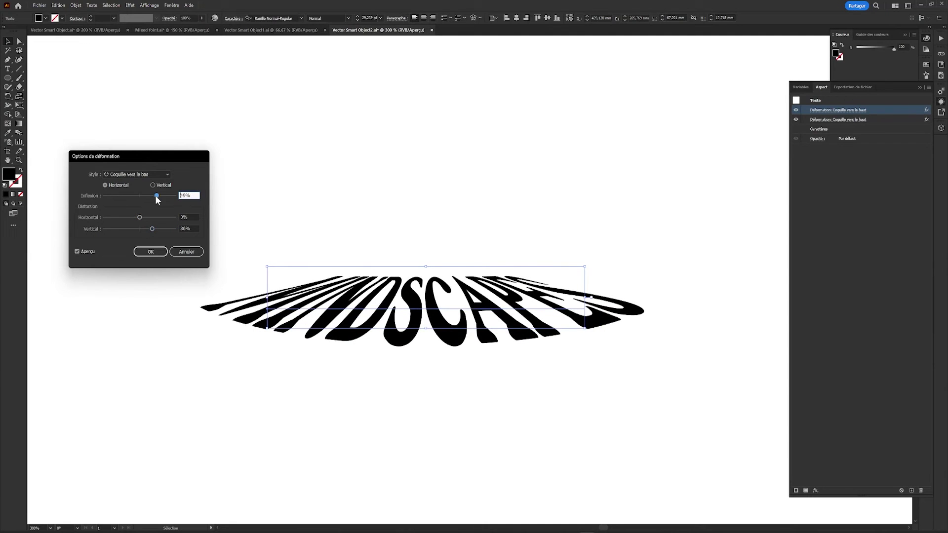
{"action": "mouse_move", "coordinate": [145, 229]}
{"action": "left_mouse_down"}
{"action": "mouse_move", "coordinate": [145, 218]}
{"action": "mouse_move", "coordinate": [127, 217]}
{"action": "mouse_move", "coordinate": [146, 228]}
{"action": "left_mouse_up"}
{"action": "key", "text": "Return"}
Add an Arche warp and fine-tune the shell bends and the arch's vertical skew.
{"action": "key", "text": "alt+shift+ctrl+e"}
{"action": "left_click", "coordinate": [147, 173]}
{"action": "left_click", "coordinate": [149, 193]}
{"action": "left_click", "coordinate": [150, 252]}
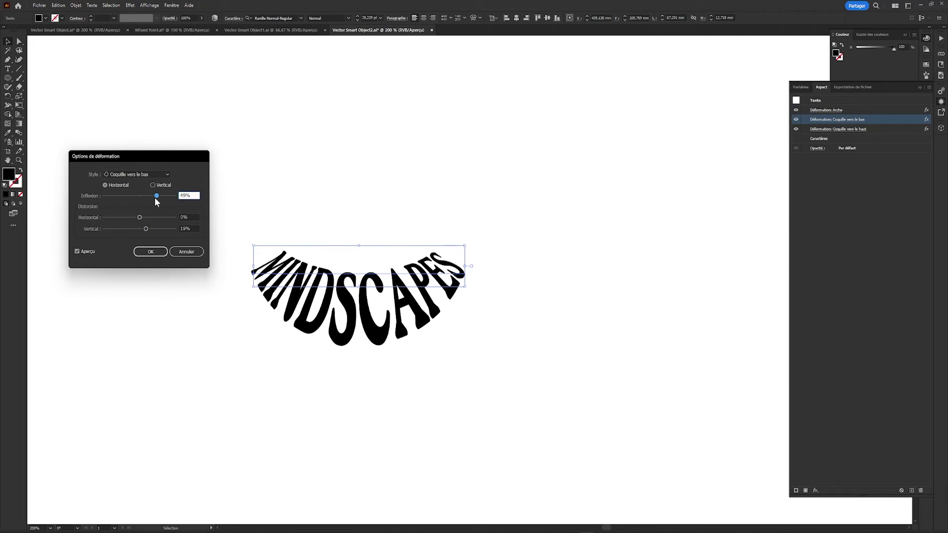
{"action": "key", "text": "Return"}
{"action": "left_click", "coordinate": [838, 128]}
{"action": "left_click_drag", "start_coordinate": [143, 195], "coordinate": [140, 197]}
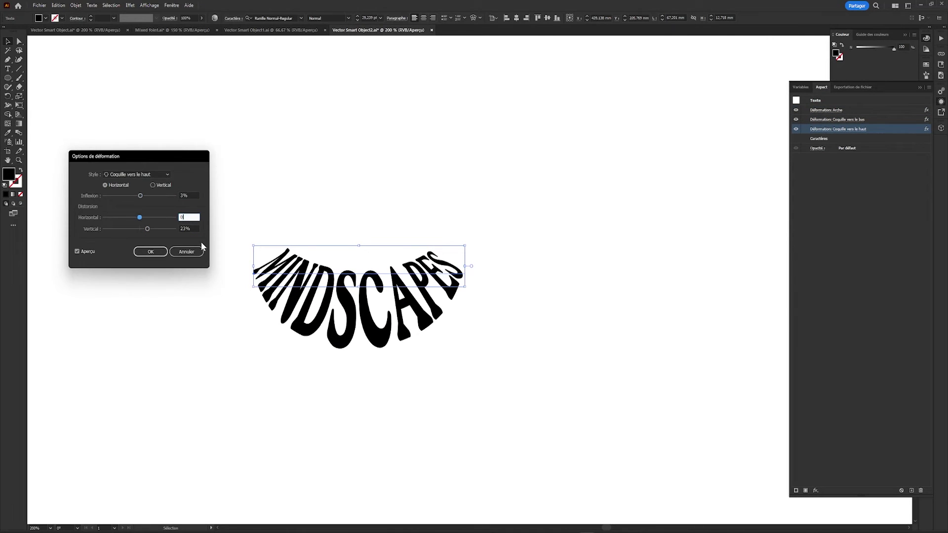
{"action": "key", "text": "Return"}
{"action": "left_click", "coordinate": [826, 110]}
{"action": "left_click_drag", "start_coordinate": [148, 229], "coordinate": [133, 230]}
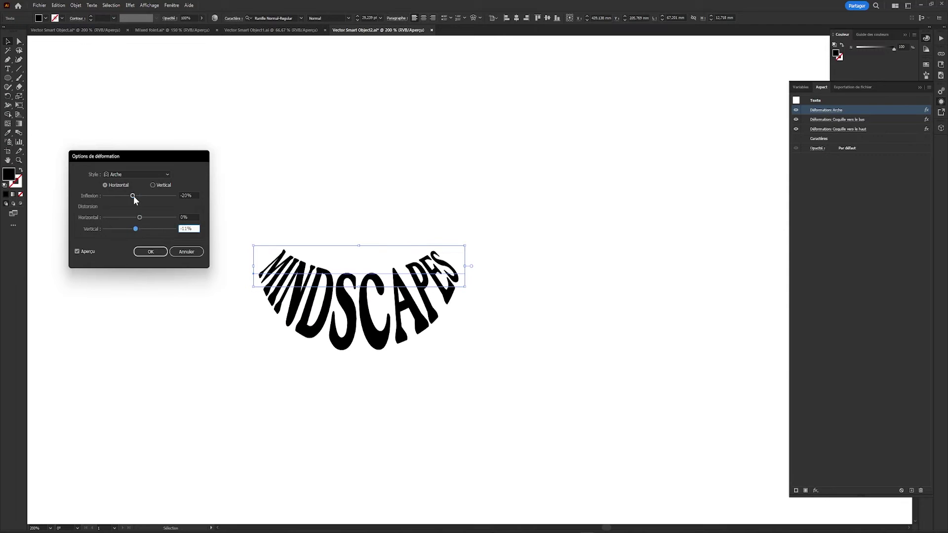
Add an Onde wave warp with zero vertical skew.
{"action": "left_click", "coordinate": [151, 252]}
{"action": "key", "text": "alt+shift+ctrl+e"}
{"action": "scroll", "coordinate": [154, 173], "scroll_direction": "down", "scroll_amount": 5}
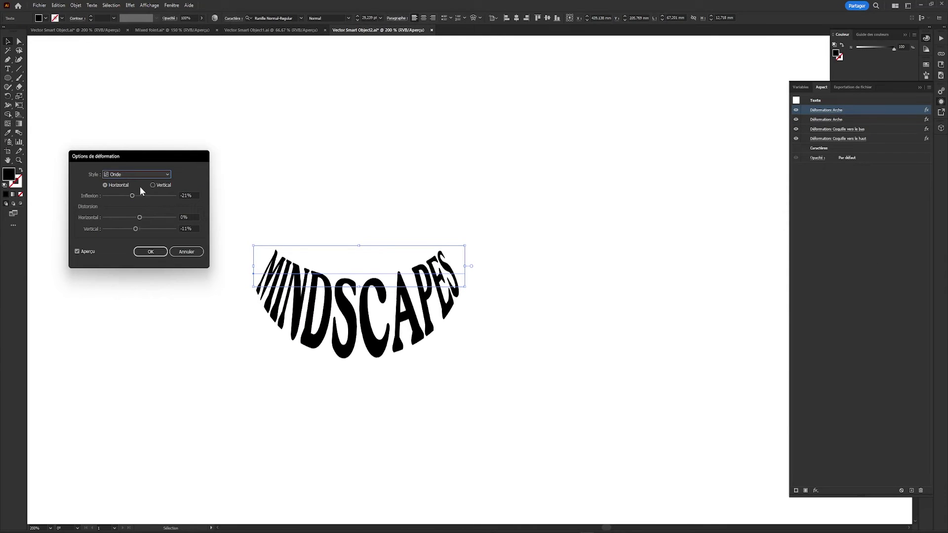
{"action": "left_click_drag", "start_coordinate": [140, 188], "coordinate": [152, 195]}
{"action": "key", "text": "Tab"}
{"action": "key", "text": "Tab"}
{"action": "type", "text": "0"}
{"action": "left_click", "coordinate": [187, 218]}
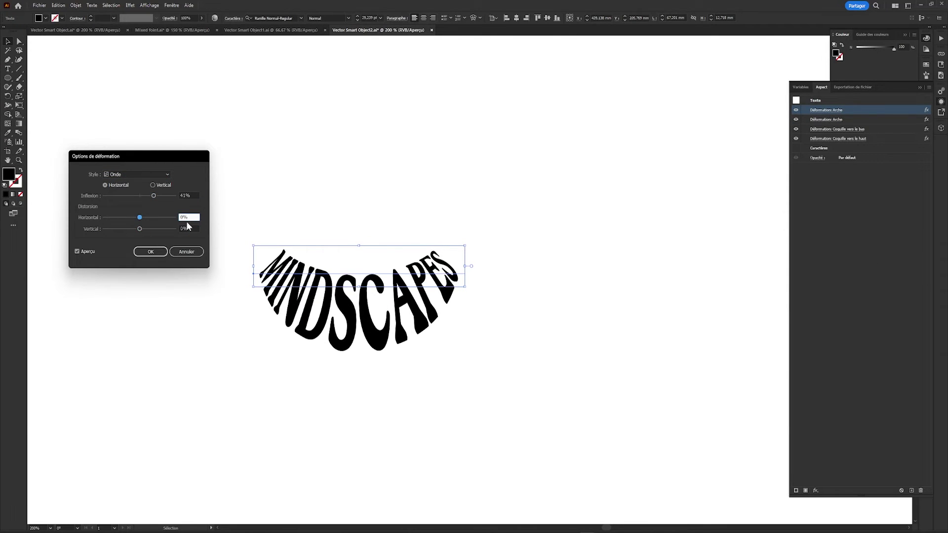
{"action": "left_click", "coordinate": [150, 252]}
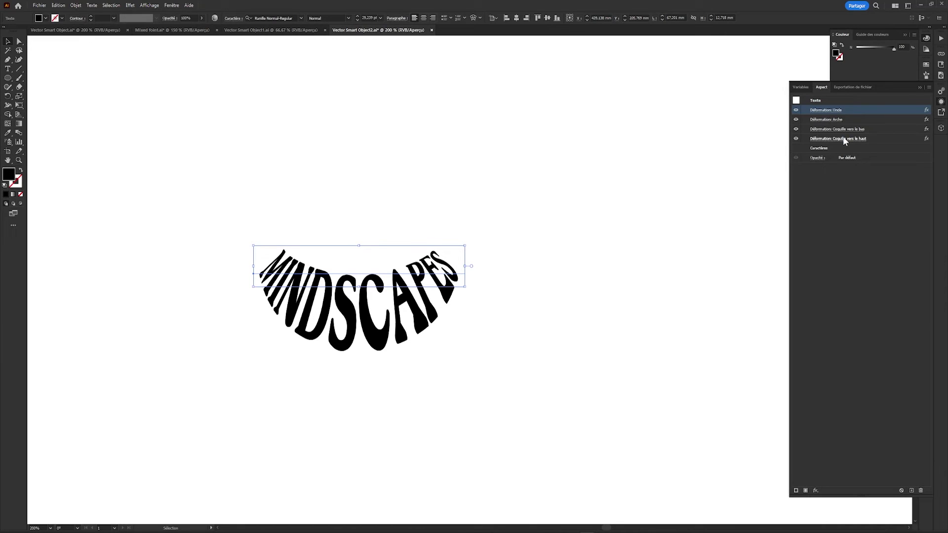
Reconfirm the upward and downward shell warps, then deselect the text.
{"action": "left_click", "coordinate": [838, 139]}
{"action": "left_click", "coordinate": [148, 230]}
{"action": "left_click", "coordinate": [152, 251]}
{"action": "left_click", "coordinate": [837, 129]}
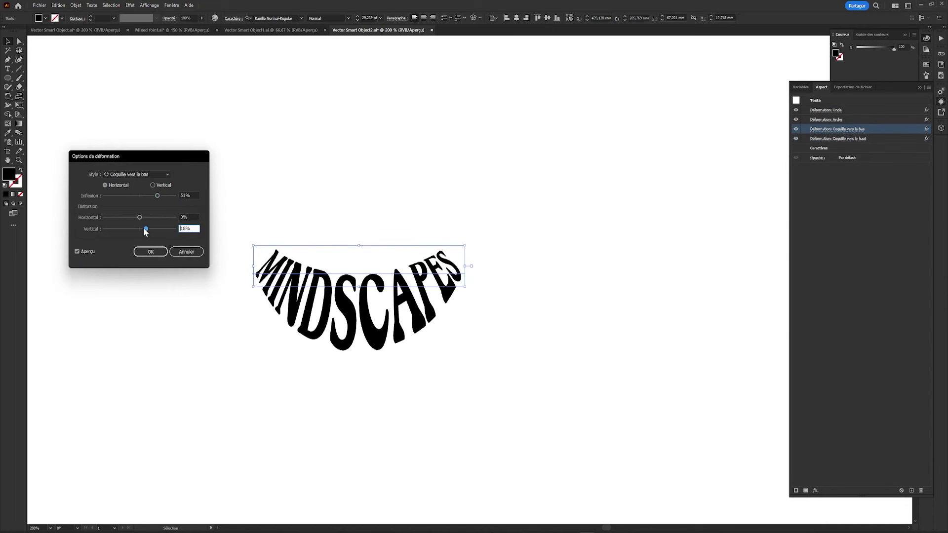
{"action": "left_click", "coordinate": [151, 253]}
{"action": "left_click", "coordinate": [418, 304]}
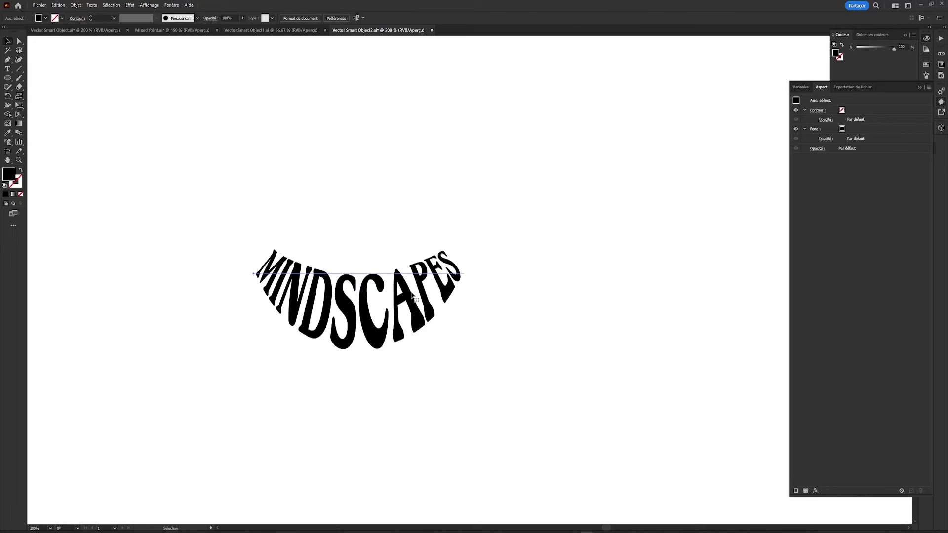
Paste warped MINDSCAPES into the poster with the red effects, widened below the head.
{"action": "left_click", "coordinate": [413, 297]}
{"action": "left_click", "coordinate": [604, 498]}
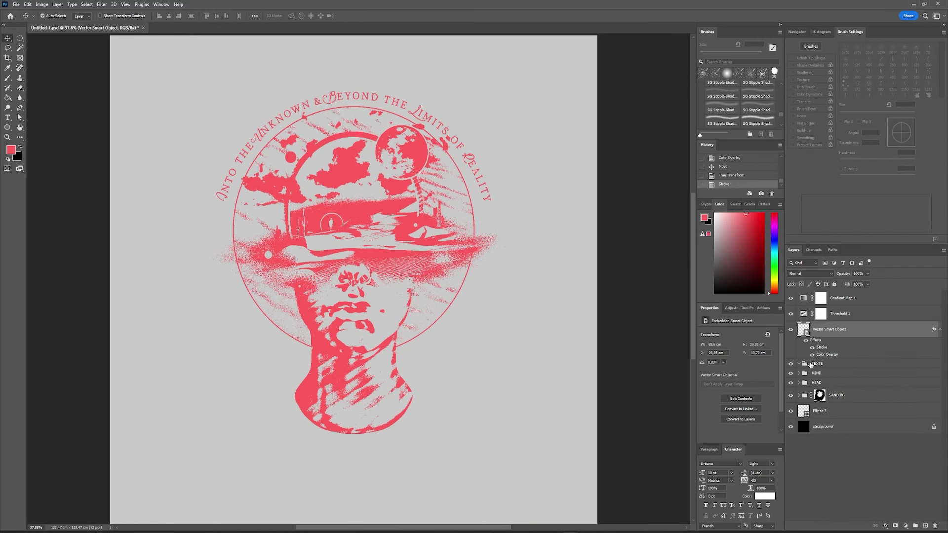
{"action": "key", "text": "ctrl+v"}
{"action": "left_click_drag", "start_coordinate": [815, 339], "coordinate": [823, 366]}
{"action": "mouse_move", "coordinate": [466, 384]}
{"action": "left_mouse_down"}
{"action": "mouse_move", "coordinate": [406, 406]}
{"action": "mouse_move", "coordinate": [380, 377]}
{"action": "mouse_move", "coordinate": [392, 359]}
{"action": "left_mouse_up"}
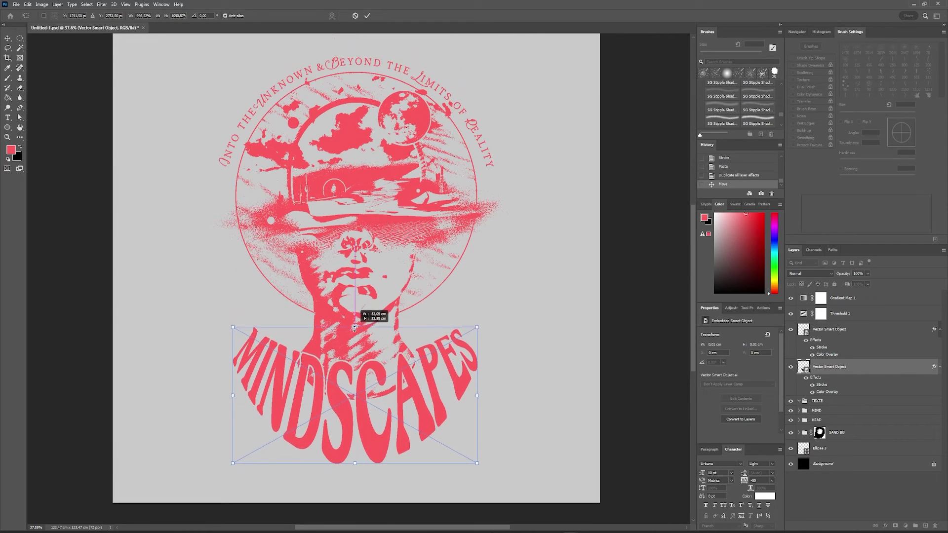
{"action": "left_click_drag", "start_coordinate": [405, 357], "coordinate": [398, 400]}
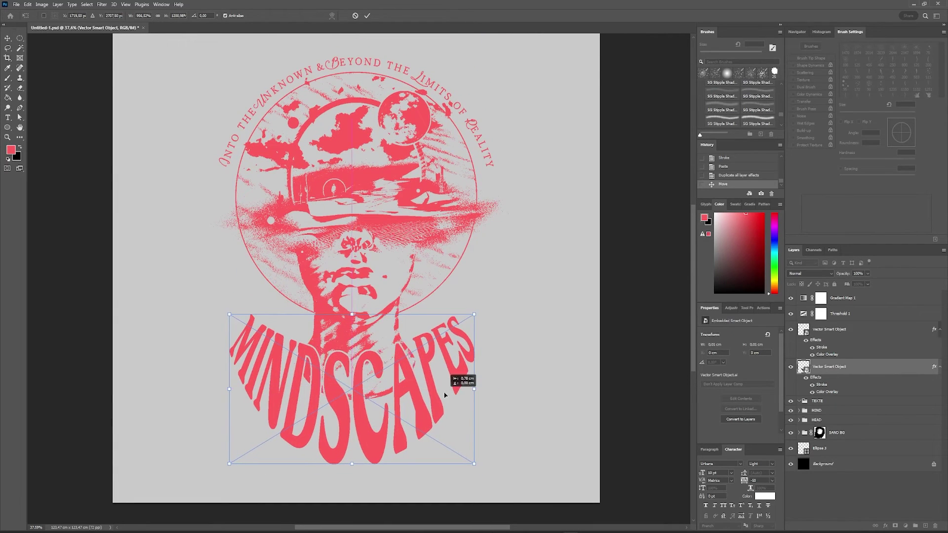
{"action": "key", "text": "Return"}
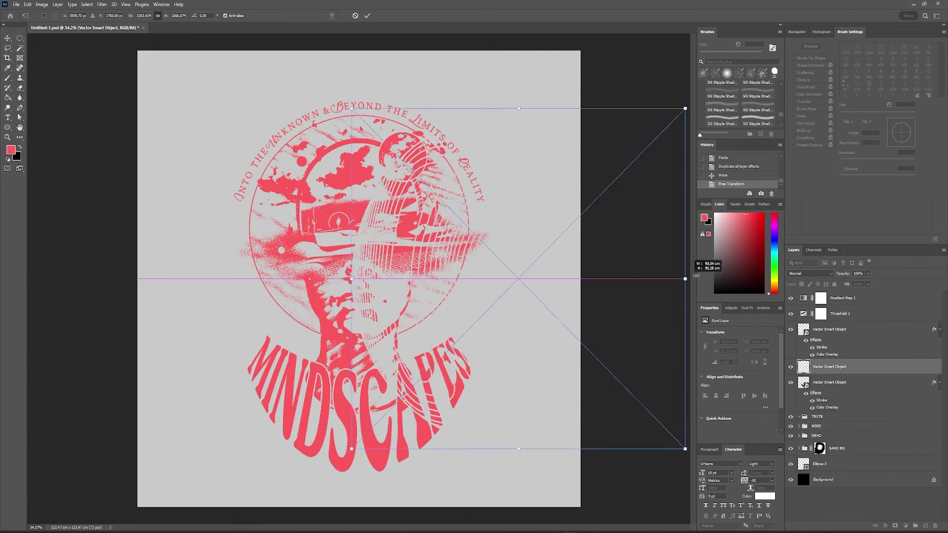
Scale the striped texture over the title and mask it to the letters.
{"action": "left_click_drag", "start_coordinate": [368, 287], "coordinate": [400, 499]}
{"action": "key", "text": "ctrl+minus"}
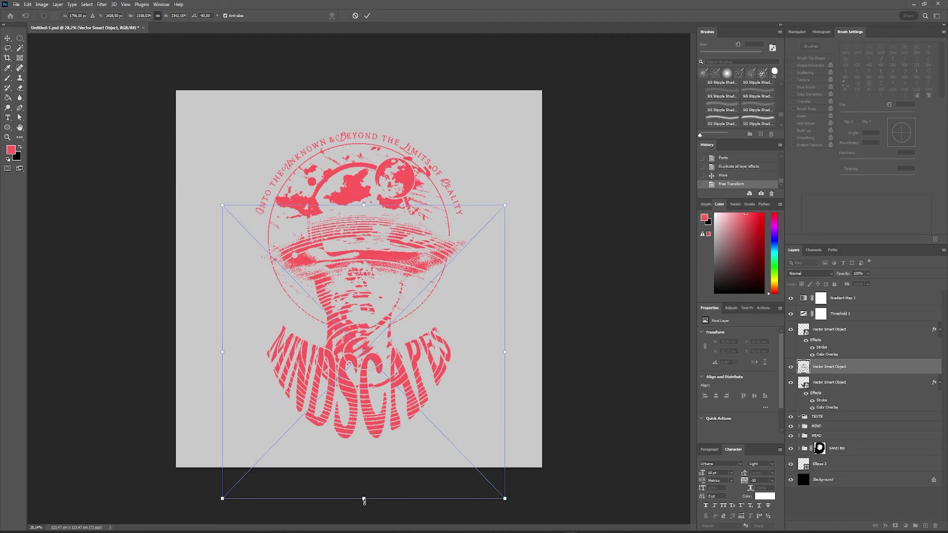
{"action": "left_click_drag", "start_coordinate": [361, 502], "coordinate": [403, 444]}
{"action": "left_click_drag", "start_coordinate": [363, 208], "coordinate": [362, 248]}
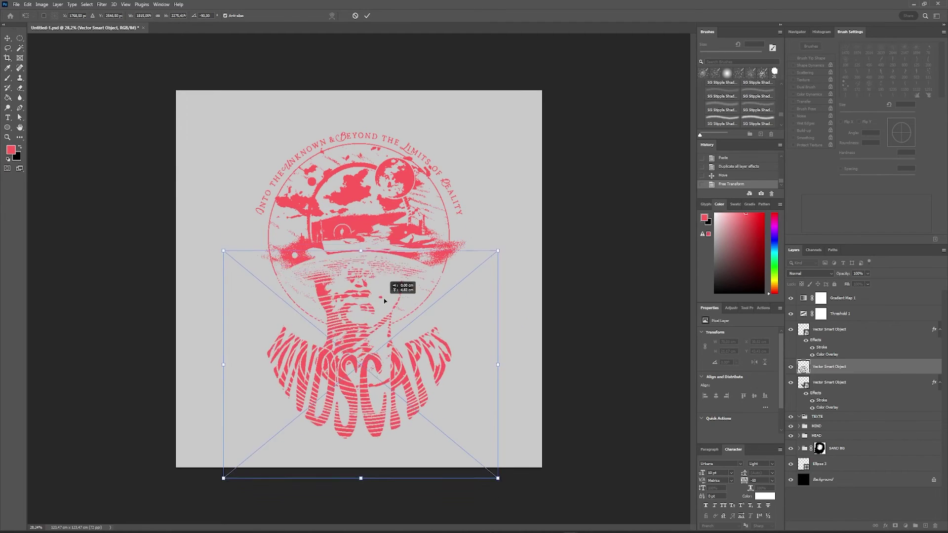
{"action": "key", "text": "Return"}
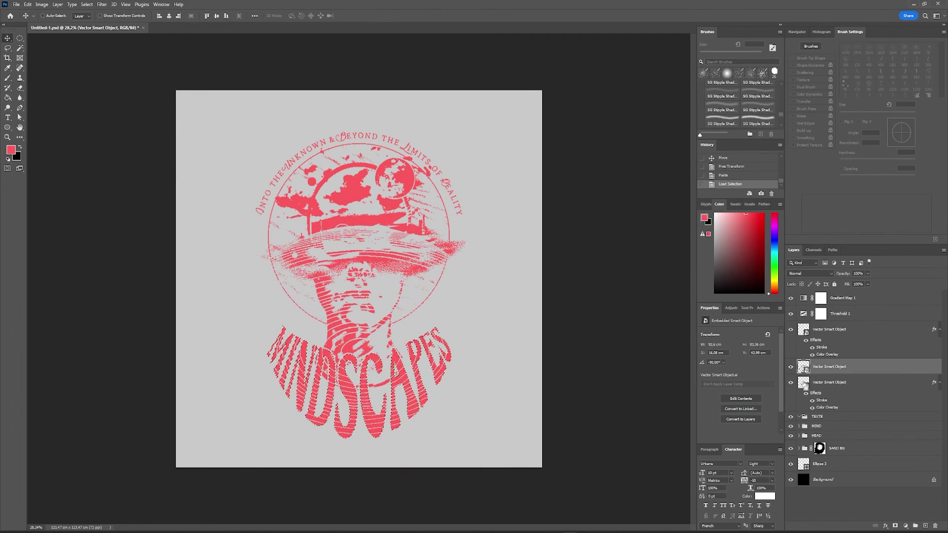
{"action": "key", "text": "ctrl+plus"}
{"action": "left_click", "coordinate": [896, 525]}
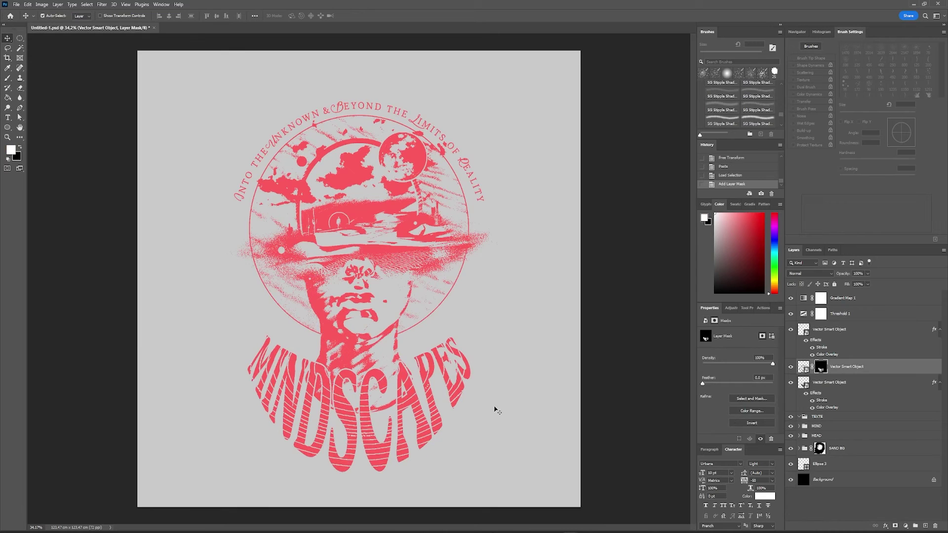
Give the masked stripes a white 5 px inside stroke.
{"action": "double_click", "coordinate": [892, 371]}
{"action": "left_click", "coordinate": [560, 364]}
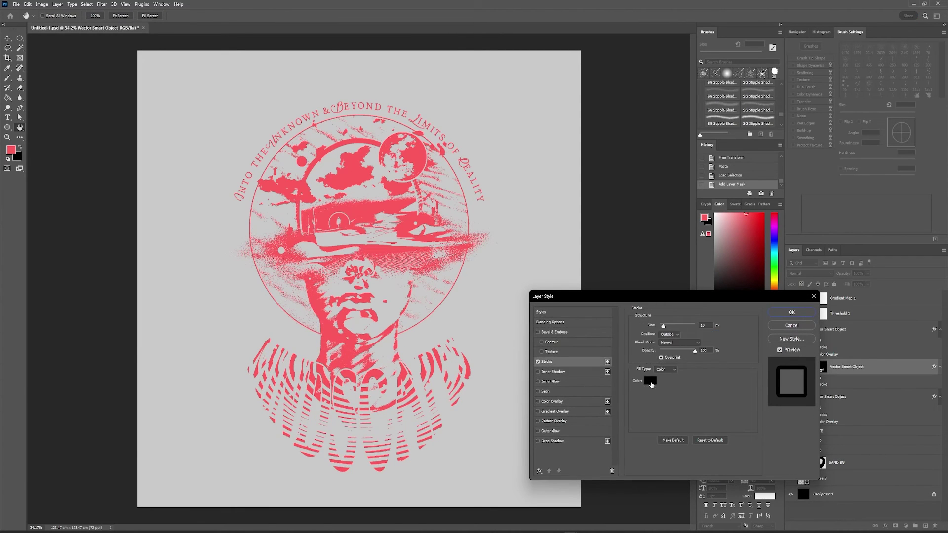
{"action": "left_click", "coordinate": [652, 386]}
{"action": "left_click", "coordinate": [670, 335]}
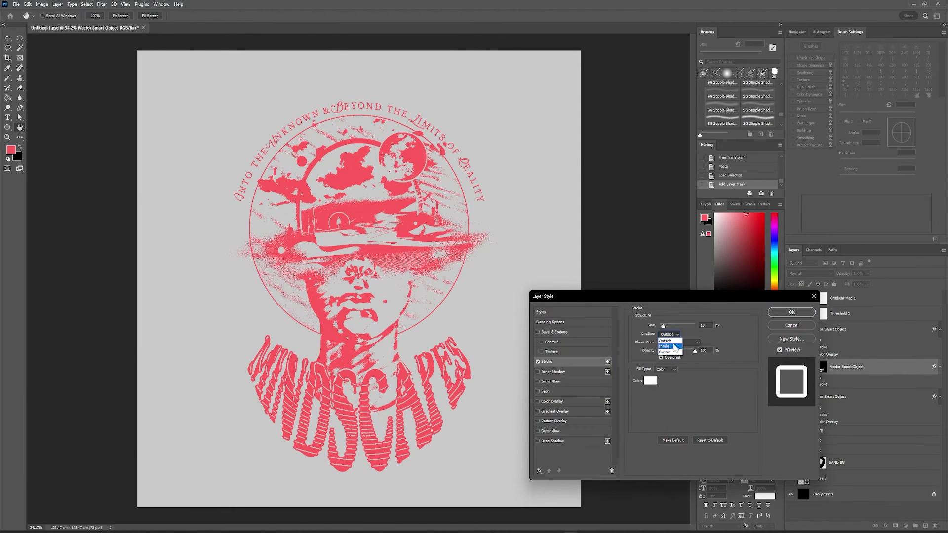
{"action": "left_click", "coordinate": [675, 346]}
{"action": "left_click_drag", "start_coordinate": [664, 326], "coordinate": [663, 328]}
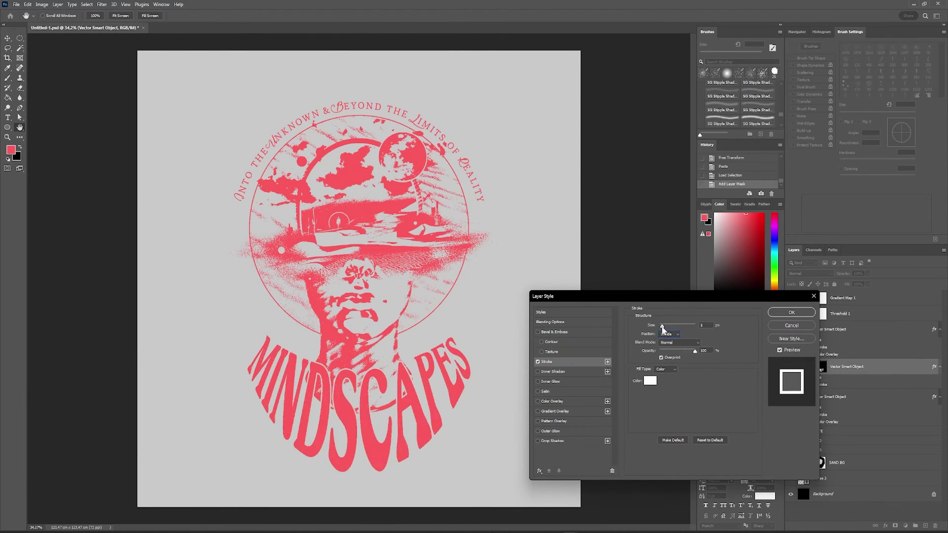
{"action": "left_click", "coordinate": [791, 312]}
{"action": "scroll", "coordinate": [504, 339], "scroll_direction": "up", "scroll_amount": 1}
{"action": "scroll", "coordinate": [504, 339], "scroll_direction": "up", "scroll_amount": 1}
{"action": "scroll", "coordinate": [521, 309], "scroll_direction": "down", "scroll_amount": 2}
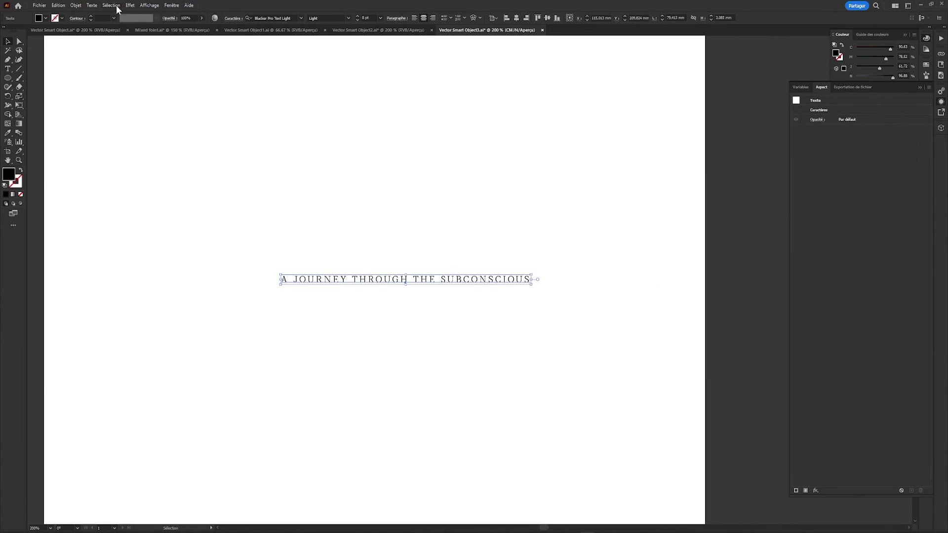
Flatten the subtitle's arc warp in Illustrator and place it in the poster.
{"action": "left_click", "coordinate": [130, 5]}
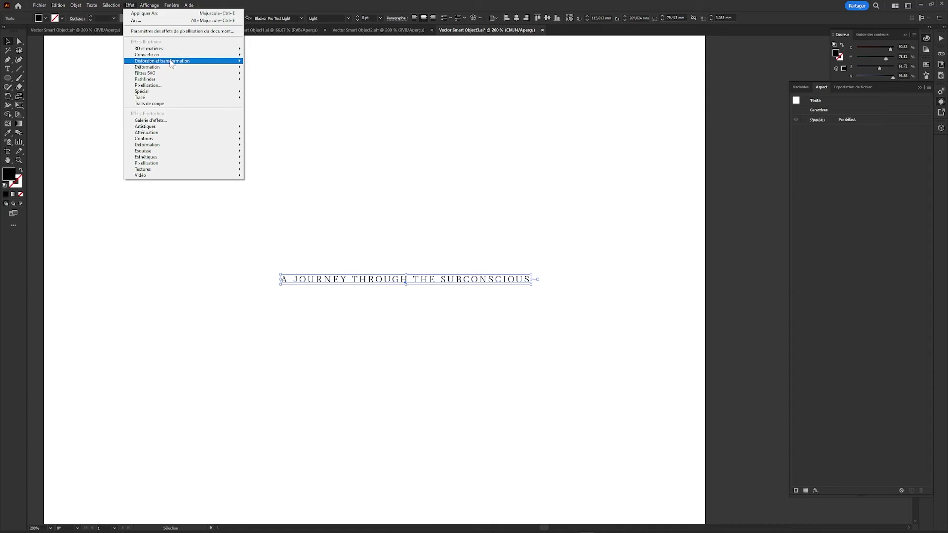
{"action": "left_click", "coordinate": [267, 61]}
{"action": "left_click", "coordinate": [185, 196]}
{"action": "type", "text": "-5"}
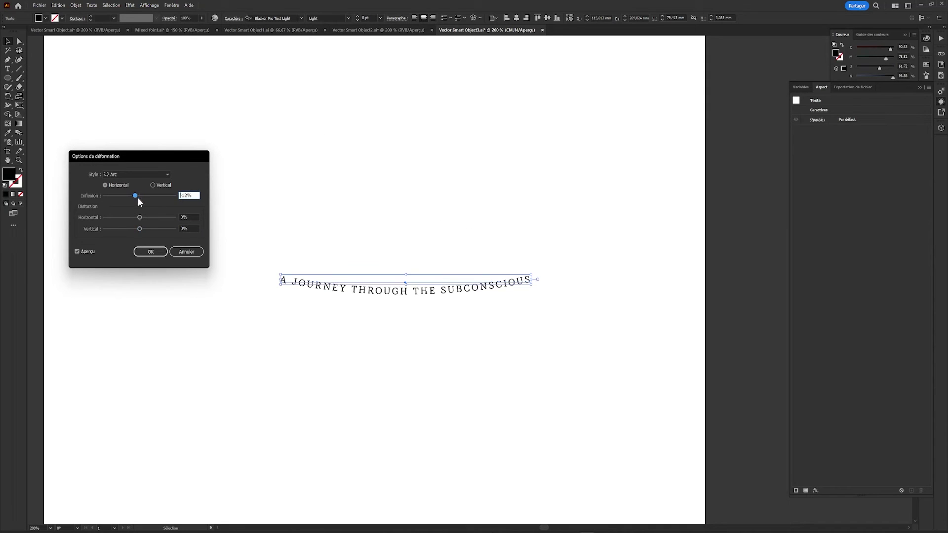
{"action": "left_click", "coordinate": [151, 252]}
{"action": "left_click", "coordinate": [526, 475]}
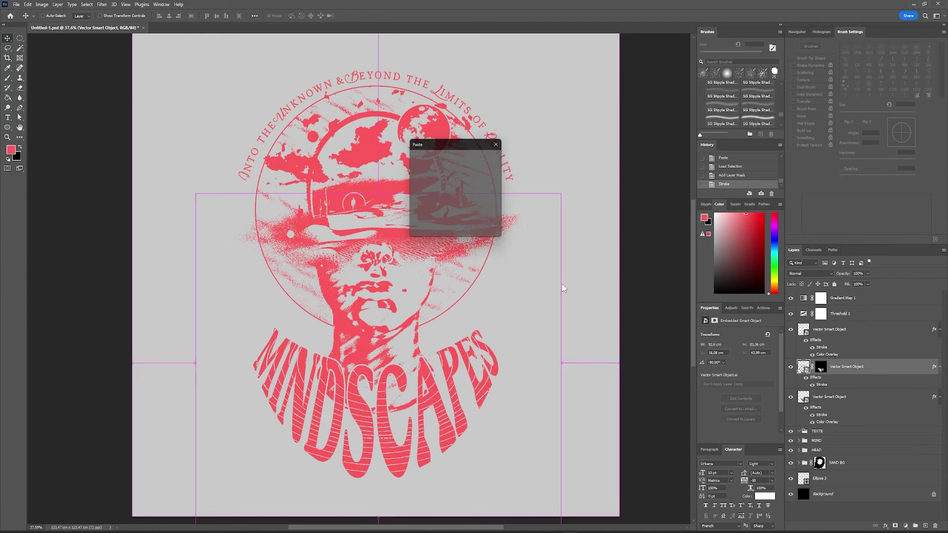
{"action": "key", "text": "Return"}
Copy the stroke and overlay effects onto the subtitle and make its arc gentler.
{"action": "left_click_drag", "start_coordinate": [934, 329], "coordinate": [934, 367]}
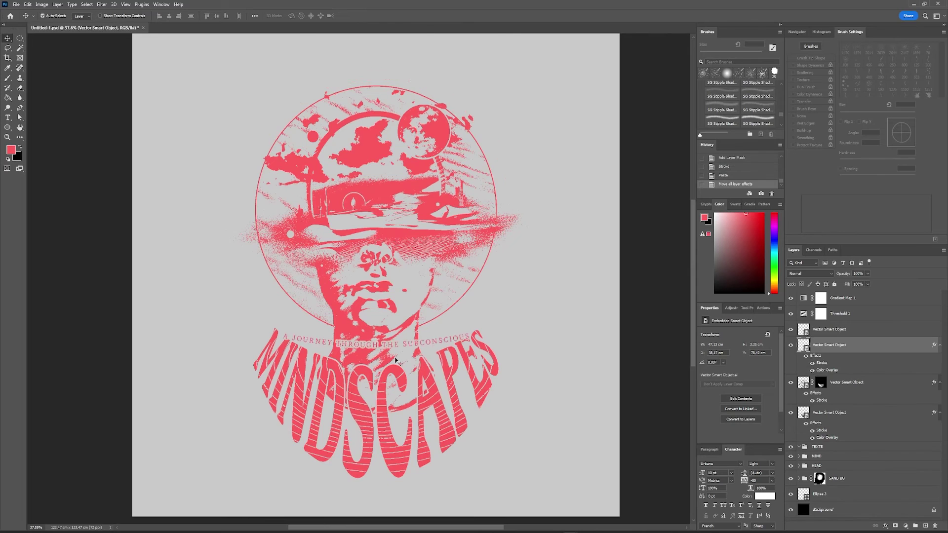
{"action": "scroll", "coordinate": [397, 317], "scroll_direction": "up", "scroll_amount": 3}
{"action": "double_click", "coordinate": [824, 363]}
{"action": "key", "text": "Return"}
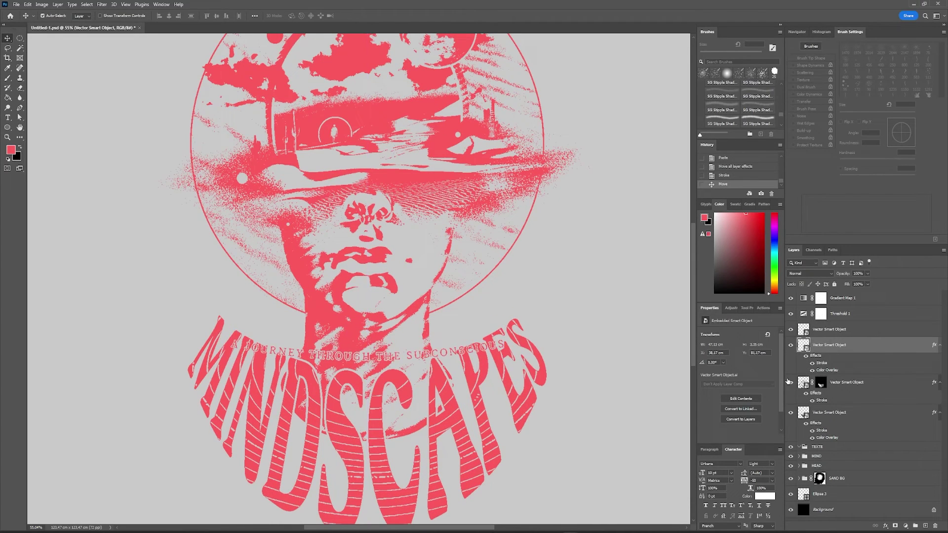
{"action": "double_click", "coordinate": [808, 346]}
{"action": "left_click", "coordinate": [458, 254]}
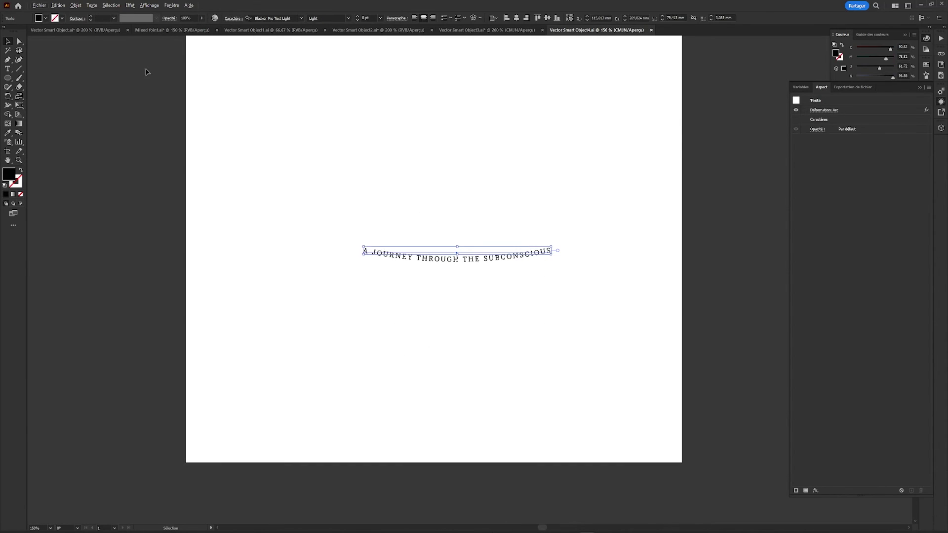
{"action": "left_click", "coordinate": [130, 5]}
{"action": "left_click", "coordinate": [824, 111]}
{"action": "scroll", "coordinate": [187, 193], "scroll_direction": "up", "scroll_amount": 3}
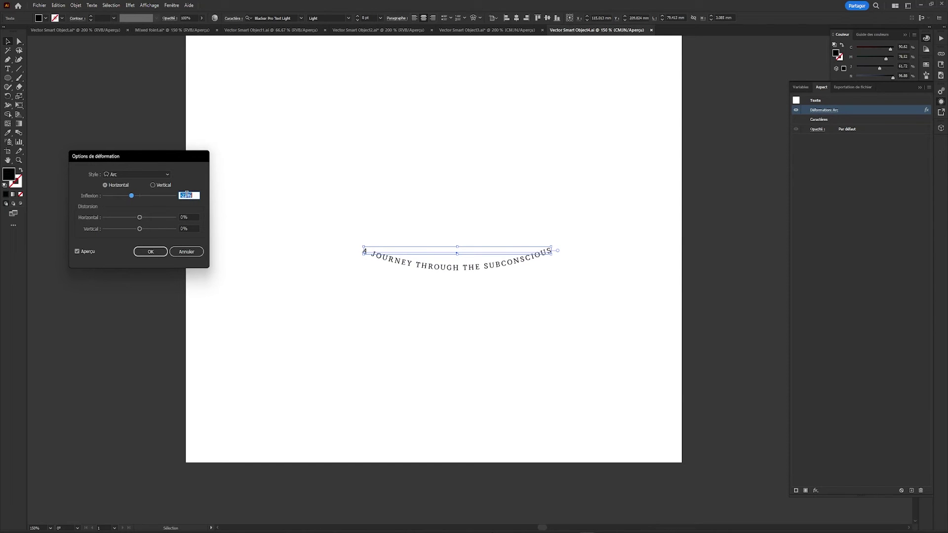
{"action": "left_click", "coordinate": [163, 252]}
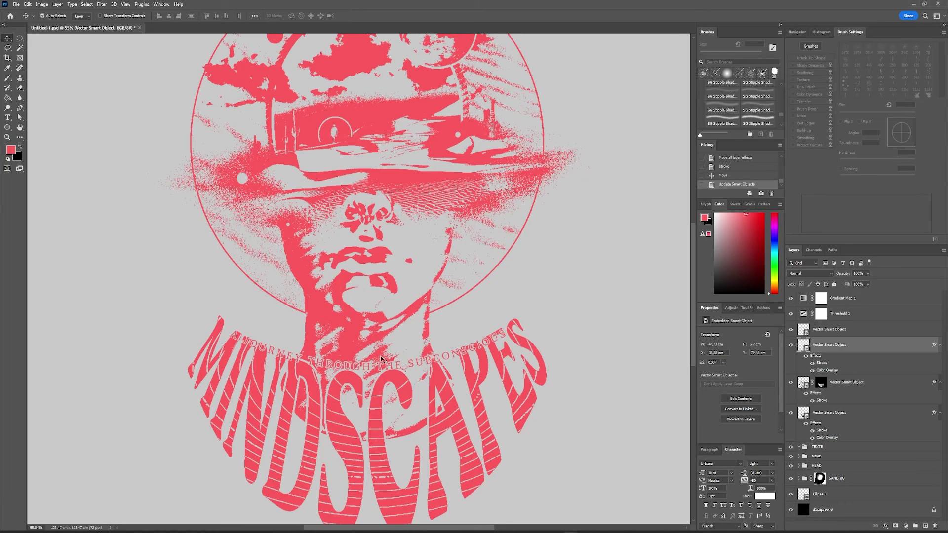
Stretch the subtitle line slightly taller with Free Transform.
{"action": "key", "text": "ctrl+t"}
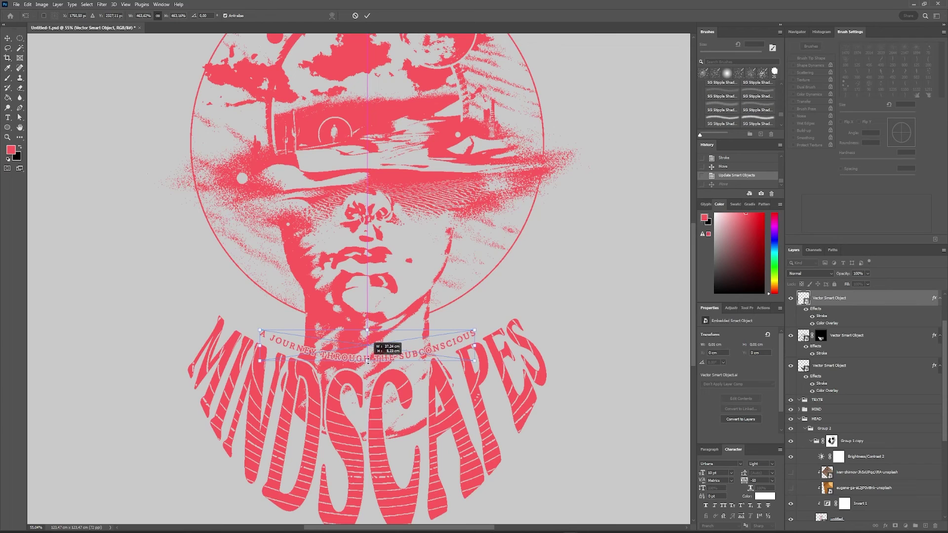
{"action": "left_click_drag", "start_coordinate": [368, 362], "coordinate": [368, 367]}
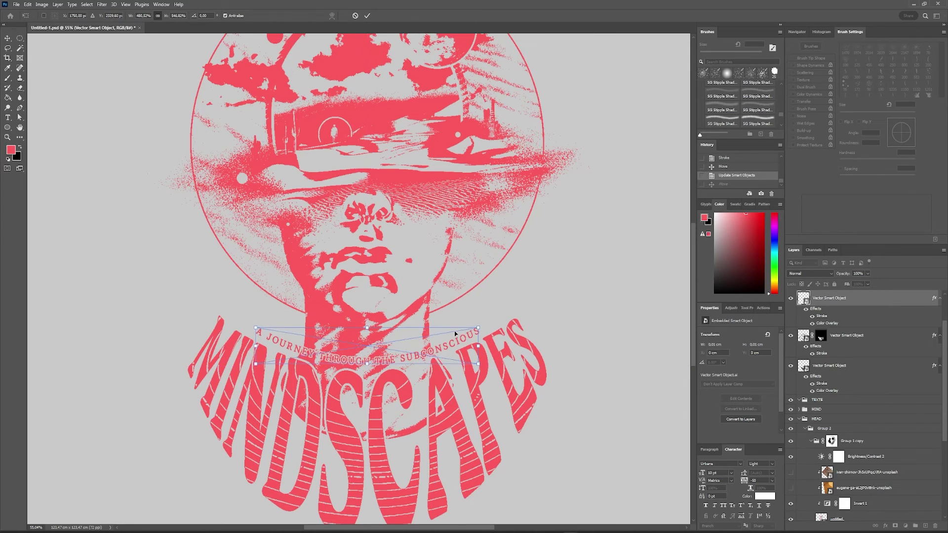
{"action": "key", "text": "Return"}
Select the text layers together and widen the lettering.
{"action": "left_click", "coordinate": [852, 336], "text": "shift"}
{"action": "left_click", "coordinate": [852, 365], "text": "shift"}
{"action": "key", "text": "ctrl+t"}
{"action": "mouse_move", "coordinate": [635, 366]}
{"action": "left_mouse_down"}
{"action": "mouse_move", "coordinate": [672, 364]}
{"action": "mouse_move", "coordinate": [565, 371]}
{"action": "left_mouse_up"}
{"action": "key", "text": "Return"}
Group all design layers and move the whole design higher on the poster.
{"action": "key", "text": "ctrl+0"}
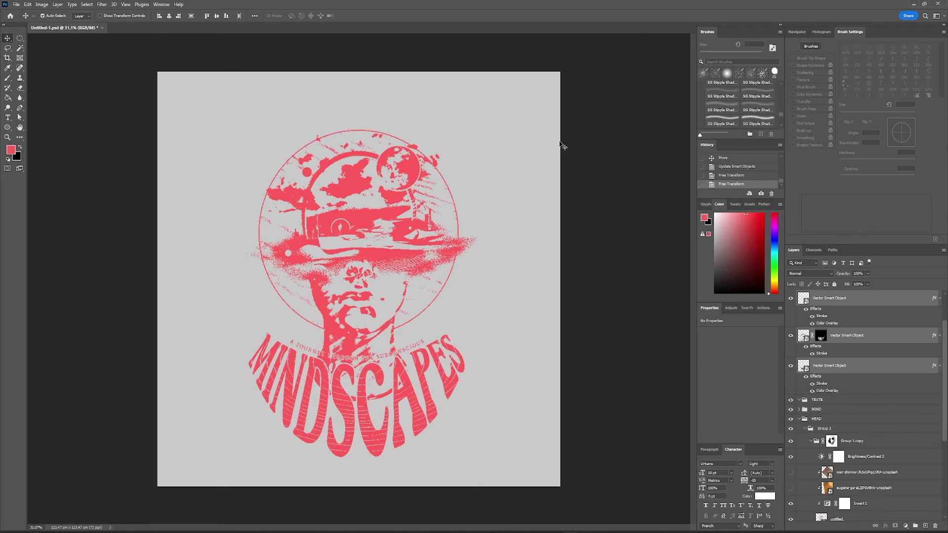
{"action": "left_click_drag", "start_coordinate": [363, 216], "coordinate": [358, 206]}
{"action": "key", "text": "ctrl+z"}
{"action": "scroll", "coordinate": [889, 469], "scroll_direction": "down", "scroll_amount": 2}
{"action": "scroll", "coordinate": [889, 469], "scroll_direction": "down", "scroll_amount": 3}
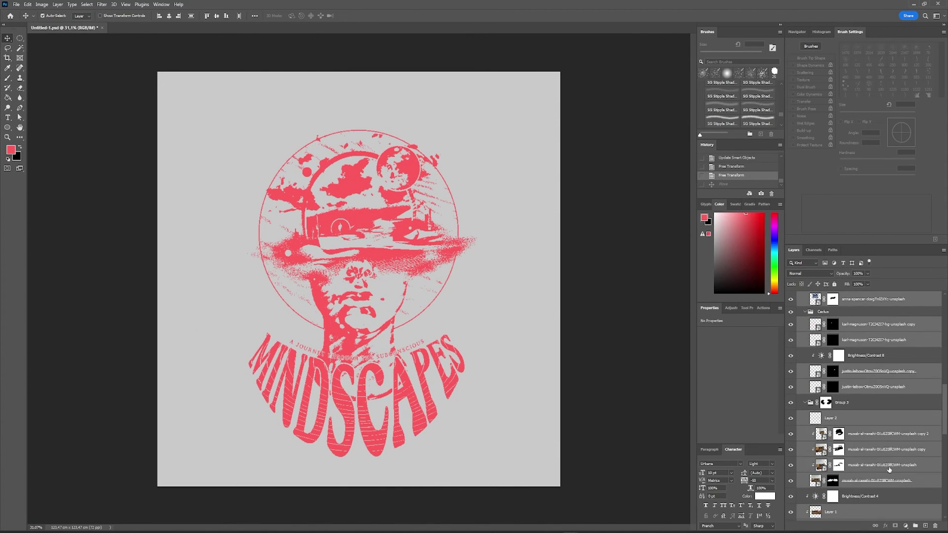
{"action": "left_click", "coordinate": [604, 349]}
{"action": "scroll", "coordinate": [914, 391], "scroll_direction": "up", "scroll_amount": 10}
{"action": "left_click", "coordinate": [889, 504]}
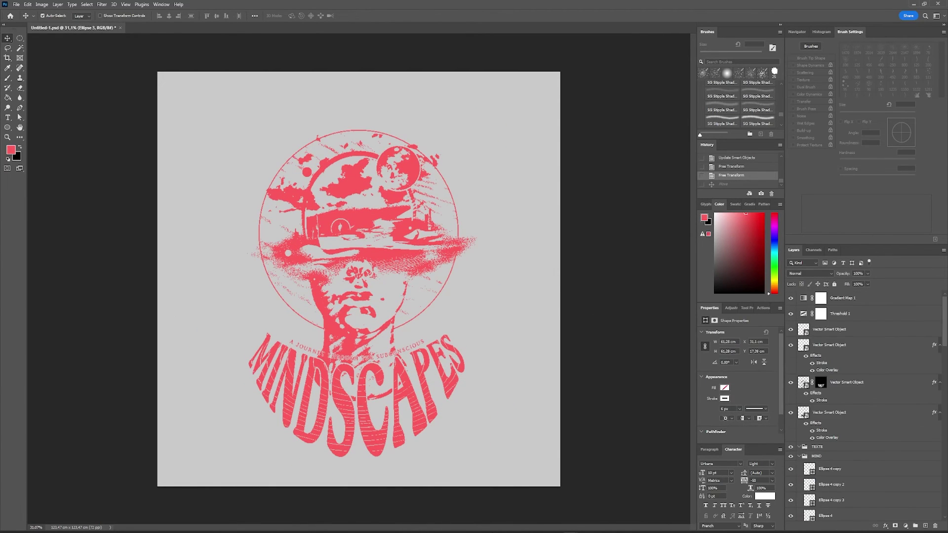
{"action": "key", "text": "ctrl+alt+a"}
{"action": "key", "text": "ctrl+g"}
{"action": "key", "text": "ctrl+t"}
{"action": "left_click_drag", "start_coordinate": [374, 337], "coordinate": [374, 324]}
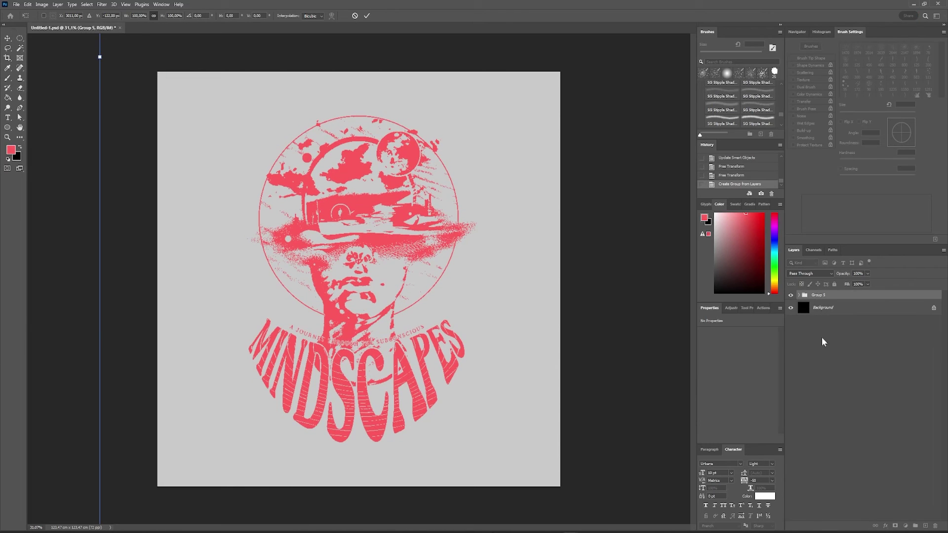
{"action": "key", "text": "Return"}
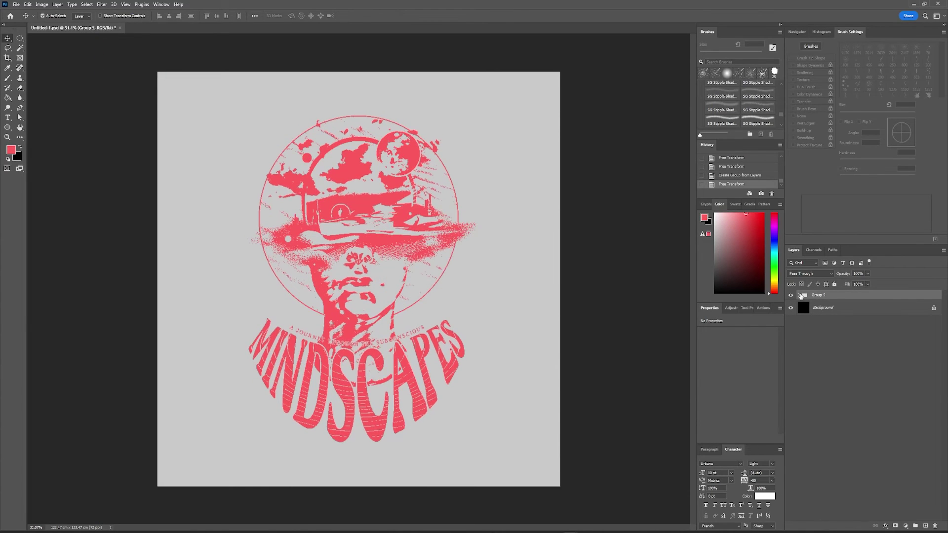
Paste Hallucinatory Horizons into the group and duplicate the star ornaments.
{"action": "left_click", "coordinate": [800, 295]}
{"action": "left_click", "coordinate": [827, 288]}
{"action": "key", "text": "ctrl+v"}
{"action": "scroll", "coordinate": [406, 446], "scroll_direction": "up", "scroll_amount": 2}
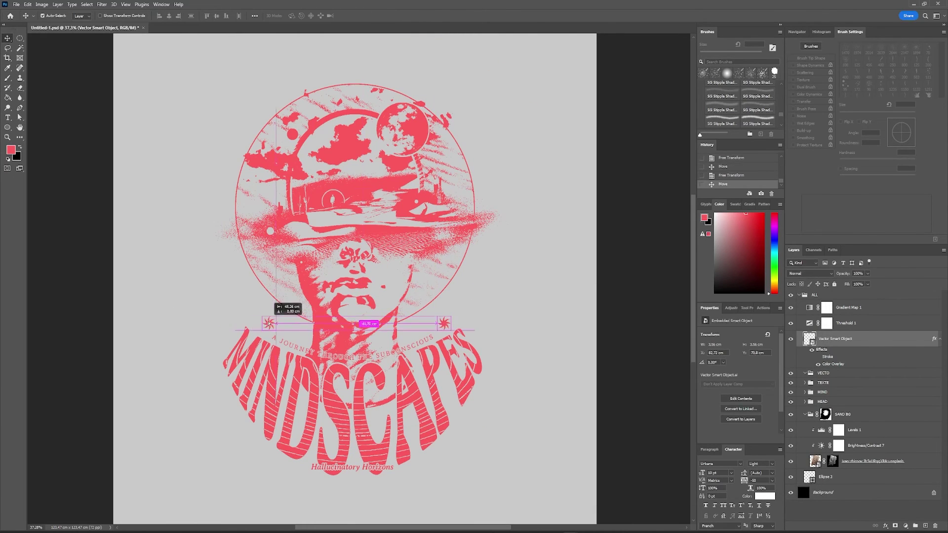
{"action": "key", "text": "ctrl+alt+t"}
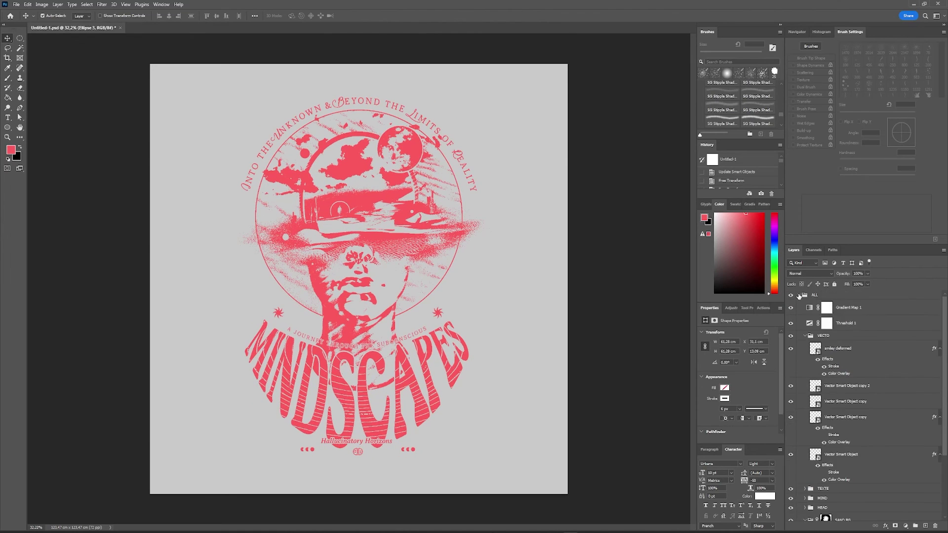
{"action": "left_click", "coordinate": [799, 296]}
Mask the ALL group to its red ink using Color Range.
{"action": "left_click", "coordinate": [87, 4]}
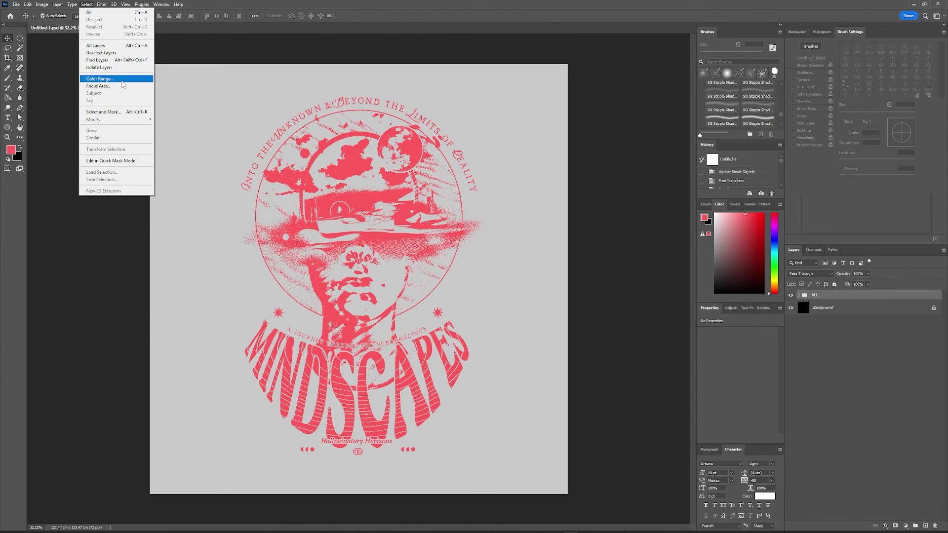
{"action": "left_click", "coordinate": [100, 78]}
{"action": "type", "text": "100"}
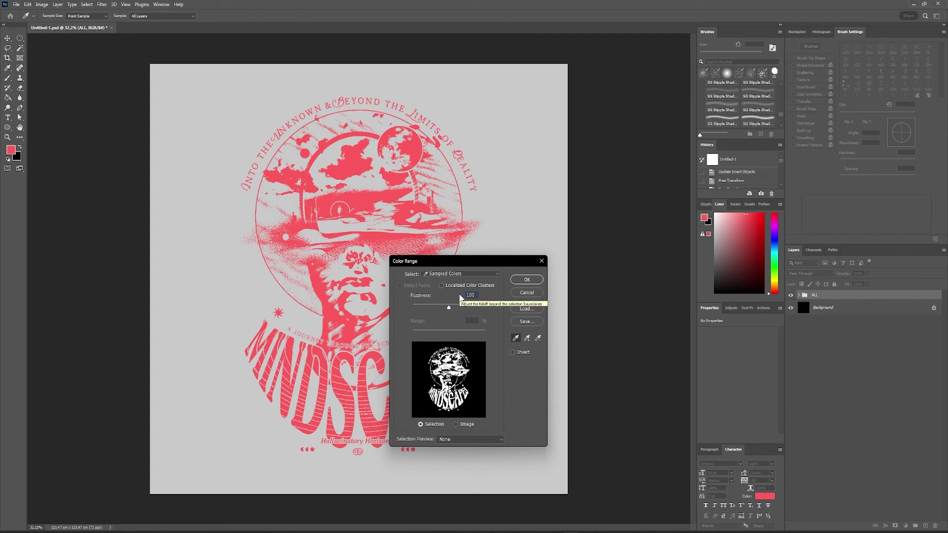
{"action": "key", "text": "Return"}
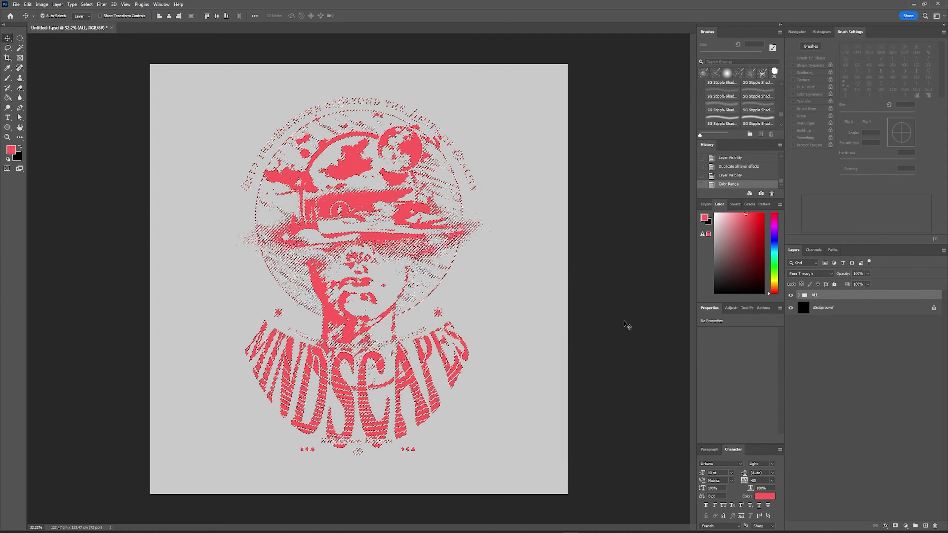
{"action": "left_click", "coordinate": [904, 525]}
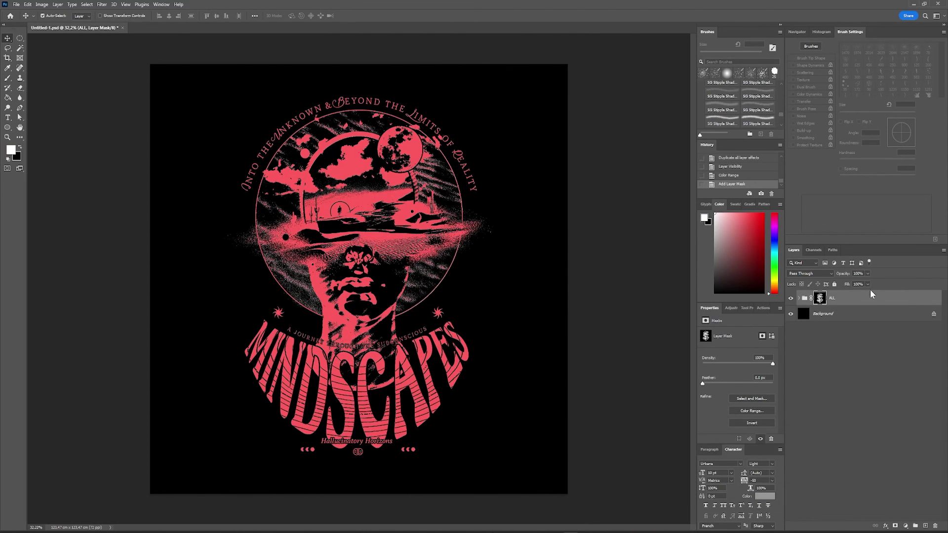
Add a red Color Overlay style to the ALL group.
{"action": "double_click", "coordinate": [889, 296]}
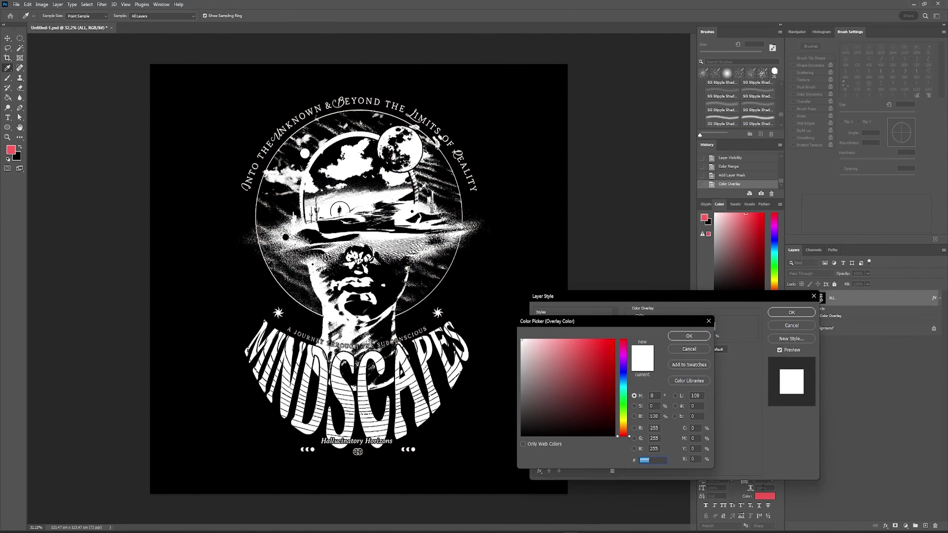
{"action": "key", "text": "ctrl+v"}
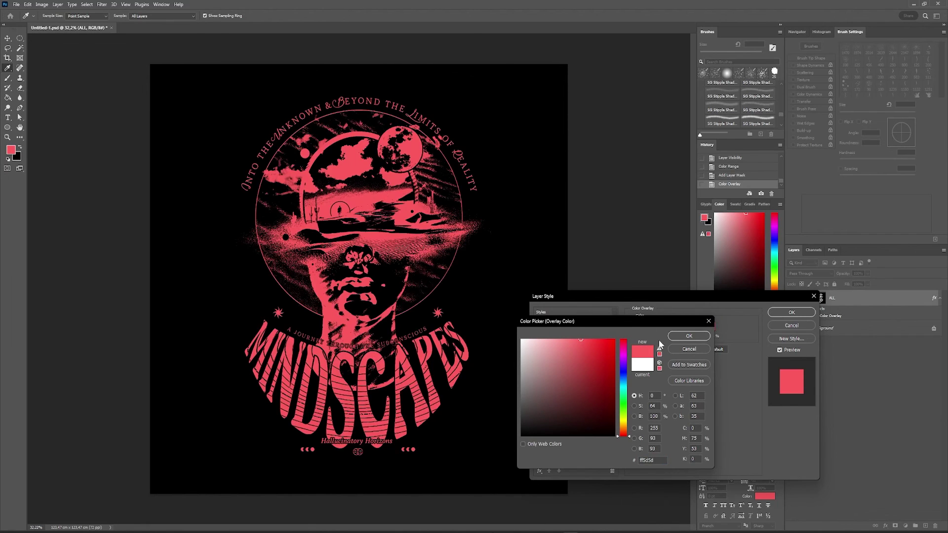
{"action": "key", "text": "Return"}
{"action": "key", "text": "Return"}
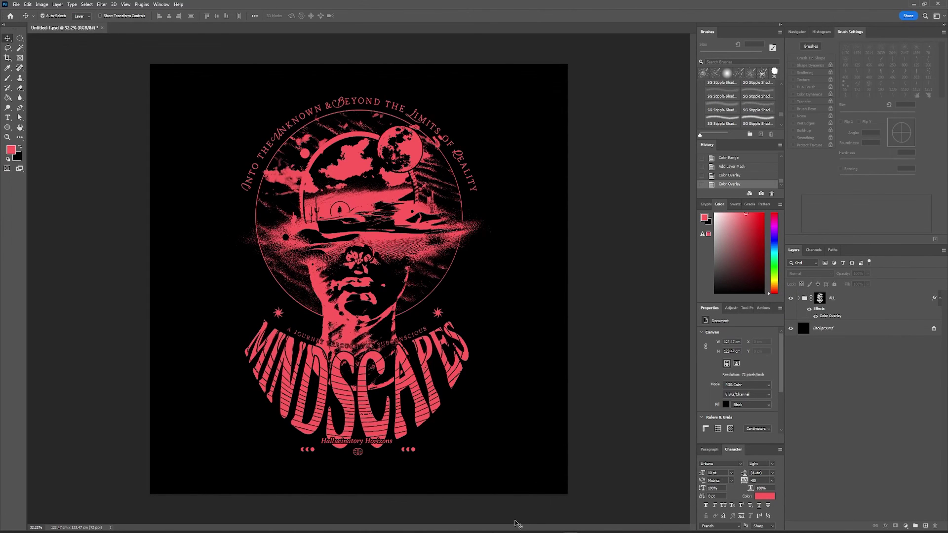
{"action": "left_click", "coordinate": [803, 300]}
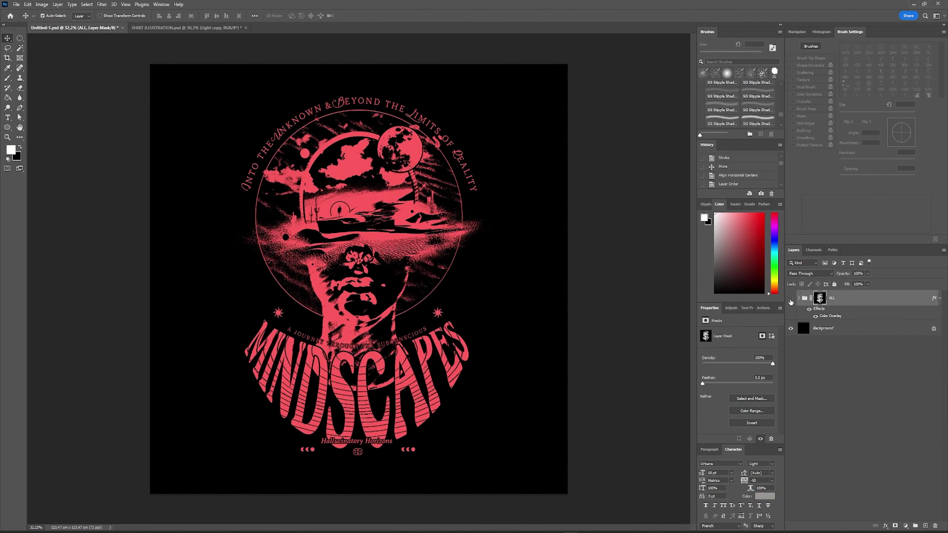
Convert the ALL group into a single smart object.
{"action": "left_click", "coordinate": [791, 298]}
{"action": "right_click", "coordinate": [867, 300]}
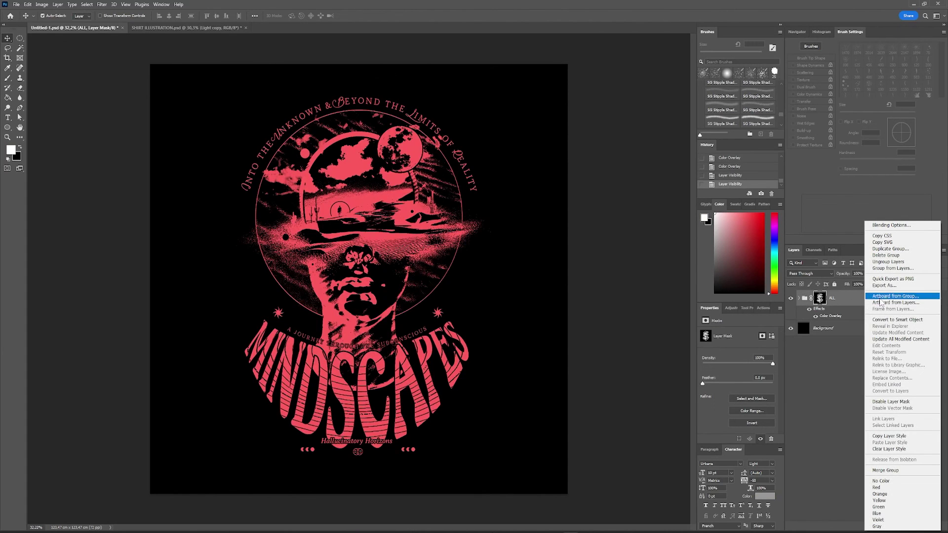
{"action": "left_click", "coordinate": [902, 321]}
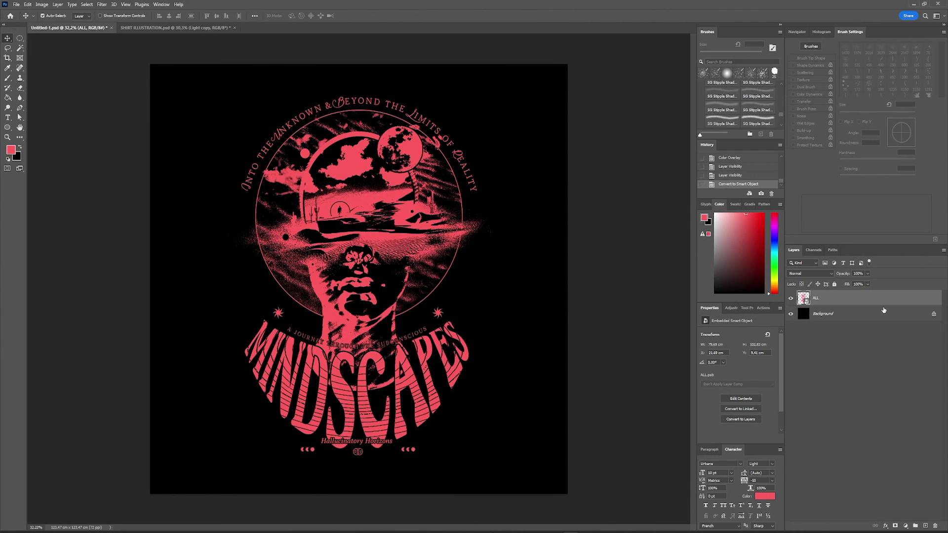
Fit the design into the mockup's Your Design Here placeholder and save it.
{"action": "left_click", "coordinate": [187, 26]}
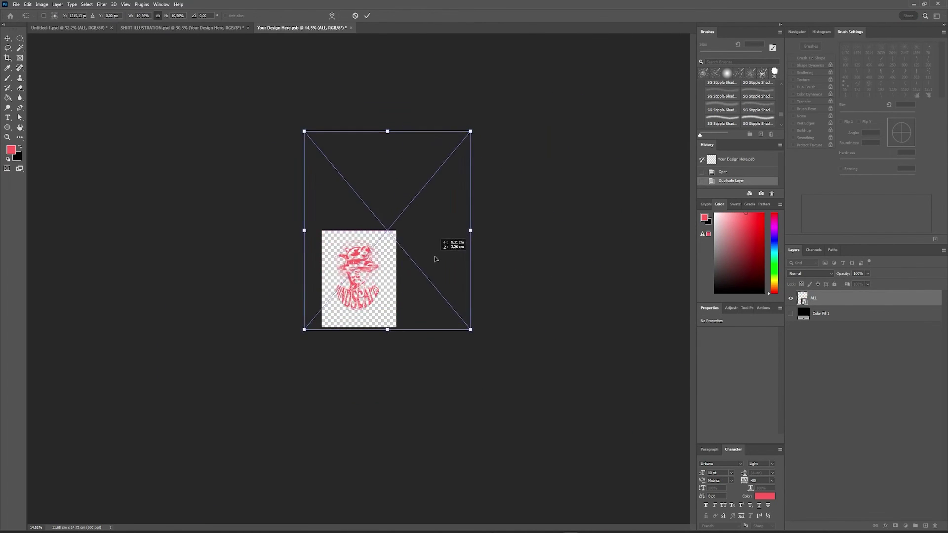
{"action": "left_click", "coordinate": [212, 30]}
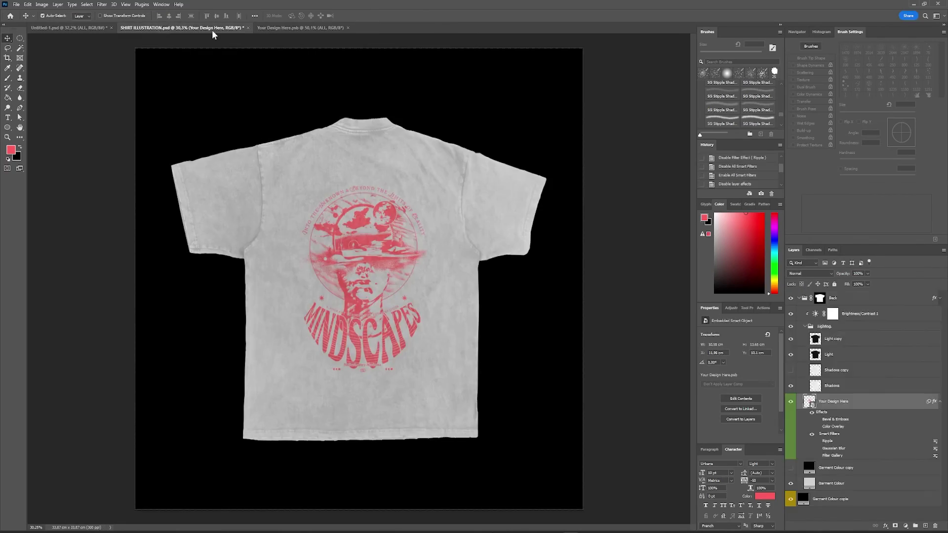
{"action": "left_click", "coordinate": [297, 27]}
{"action": "key", "text": "ctrl+s"}
{"action": "left_click", "coordinate": [186, 27]}
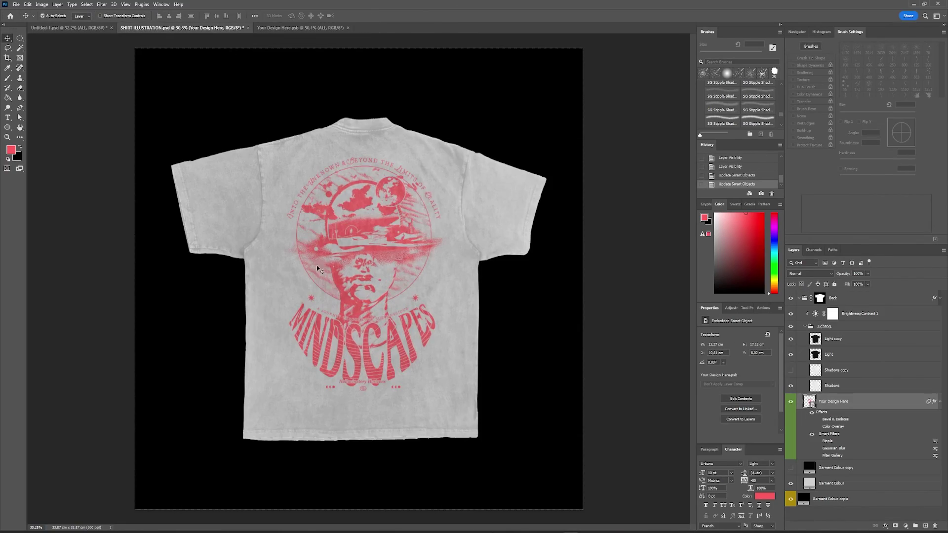